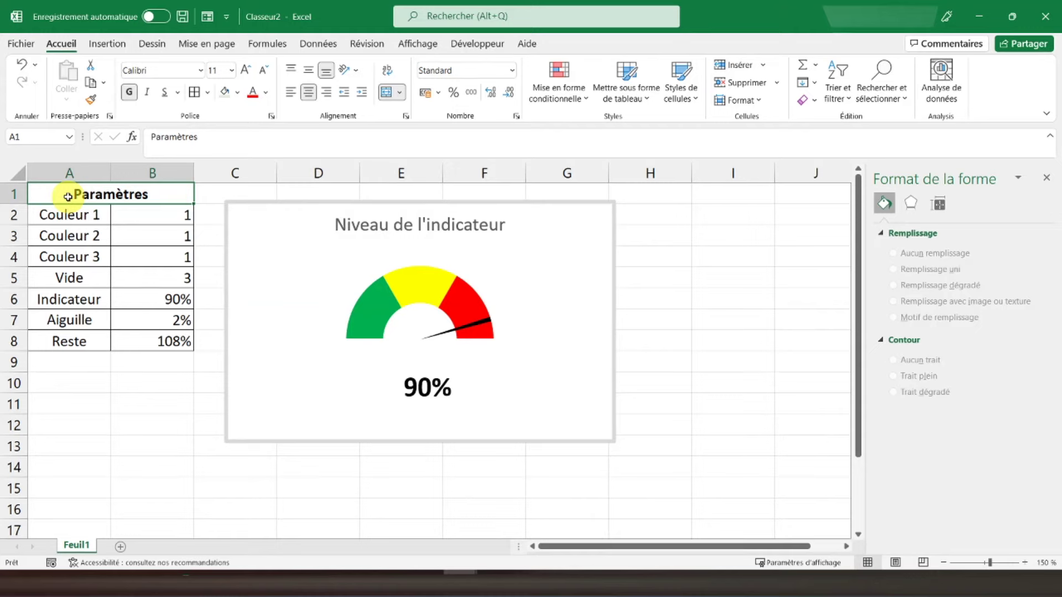
- Set the indicator in B6 to 20%, then 50%, then 80%, watching the gauge follow
left_click(145, 296)
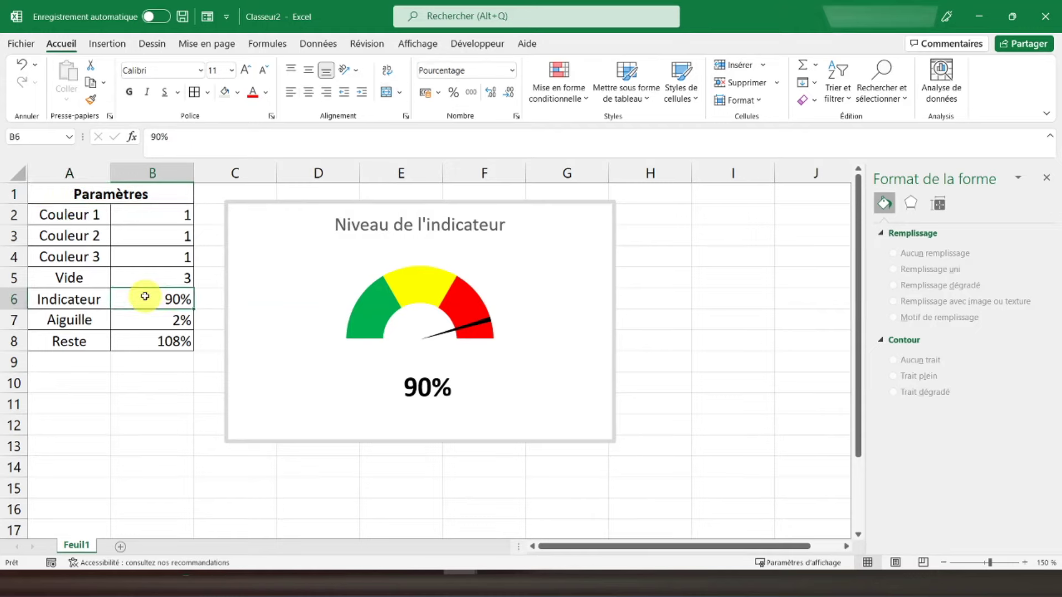
type("20")
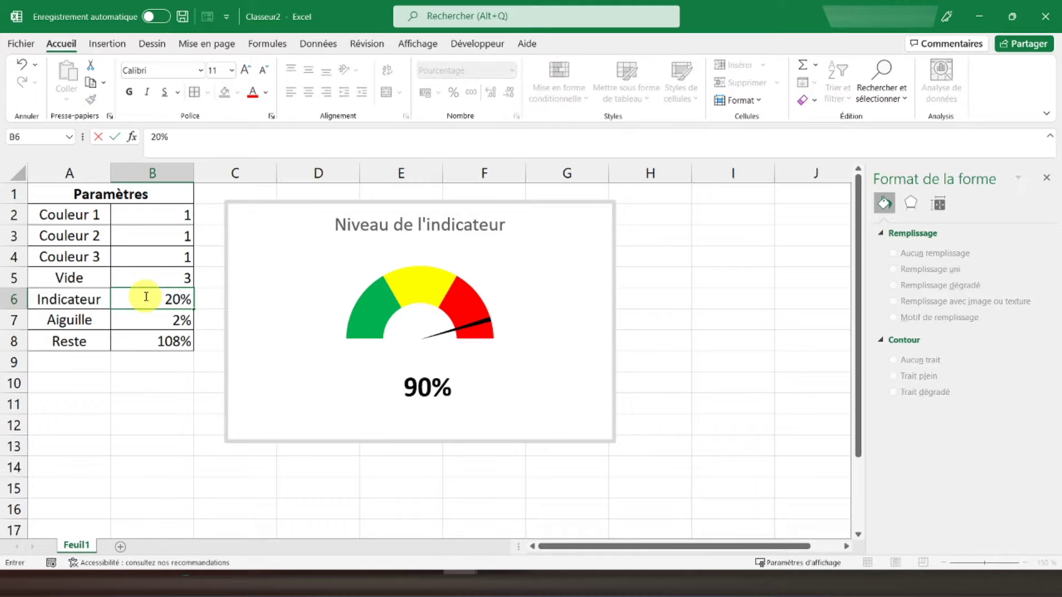
key("Return")
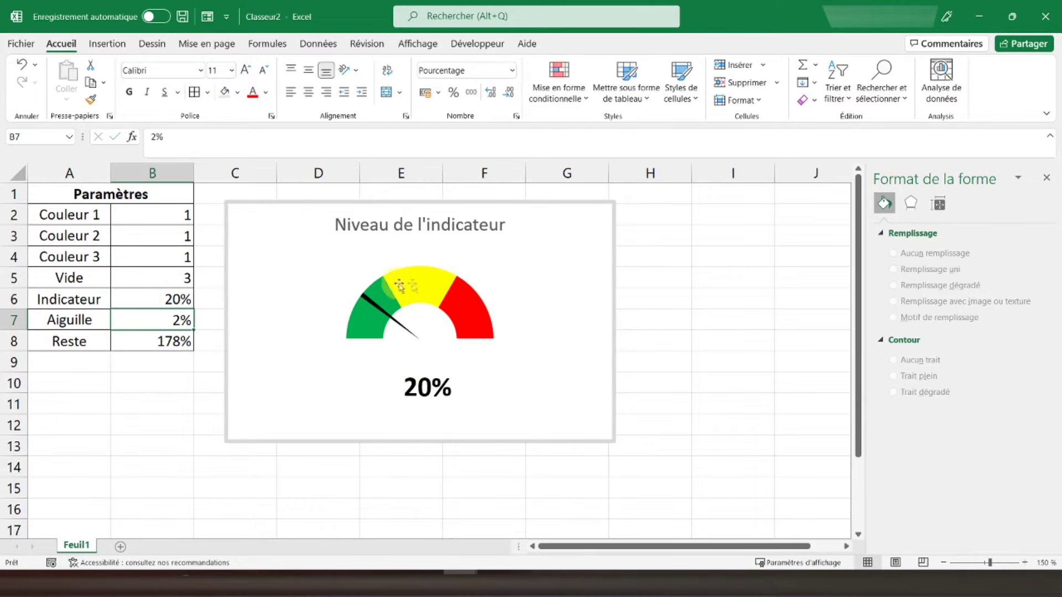
left_click(170, 299)
type("50")
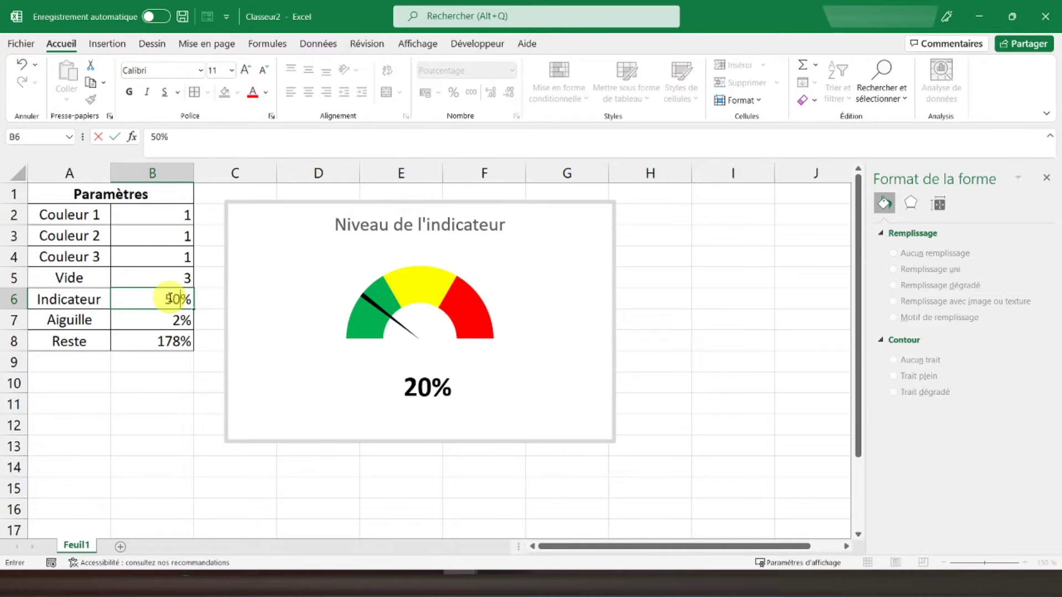
key("Return")
left_click(169, 299)
type("80")
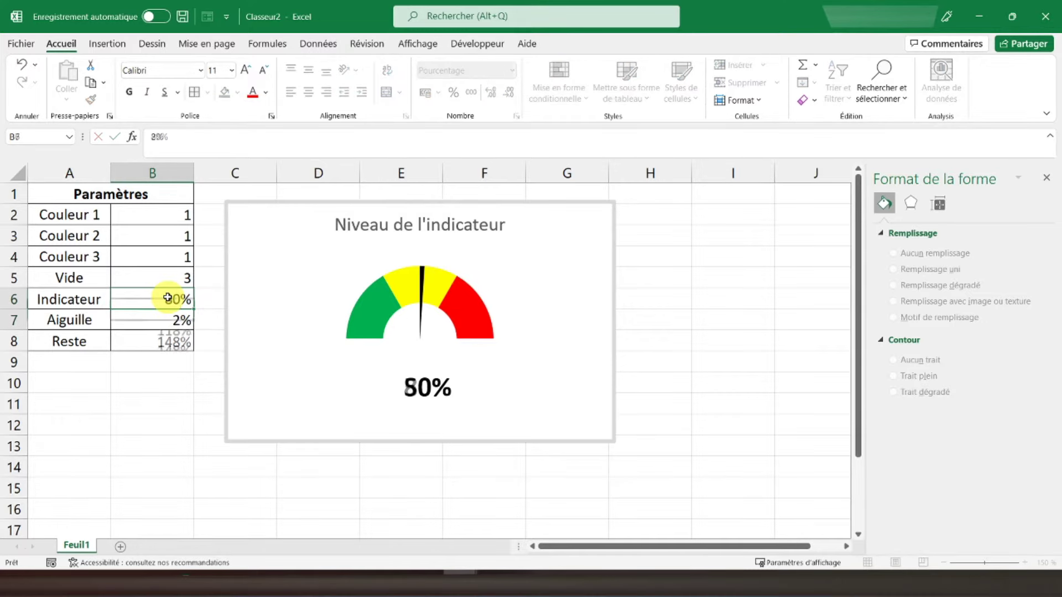
key("Return")
left_click(81, 195)
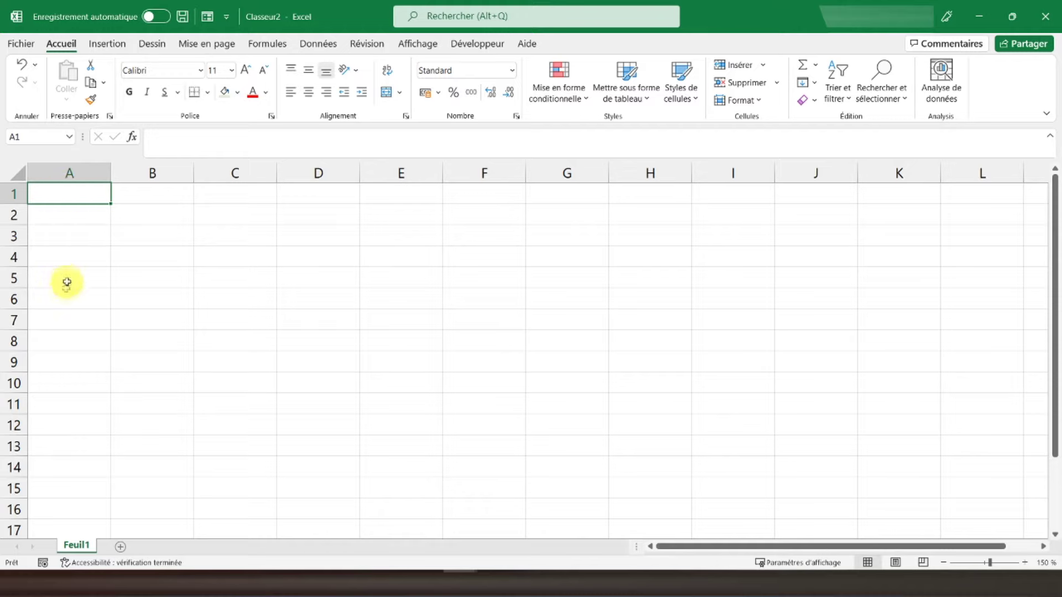
- Enter the label Indicateur in A6 with 65% in B6
left_click(63, 301)
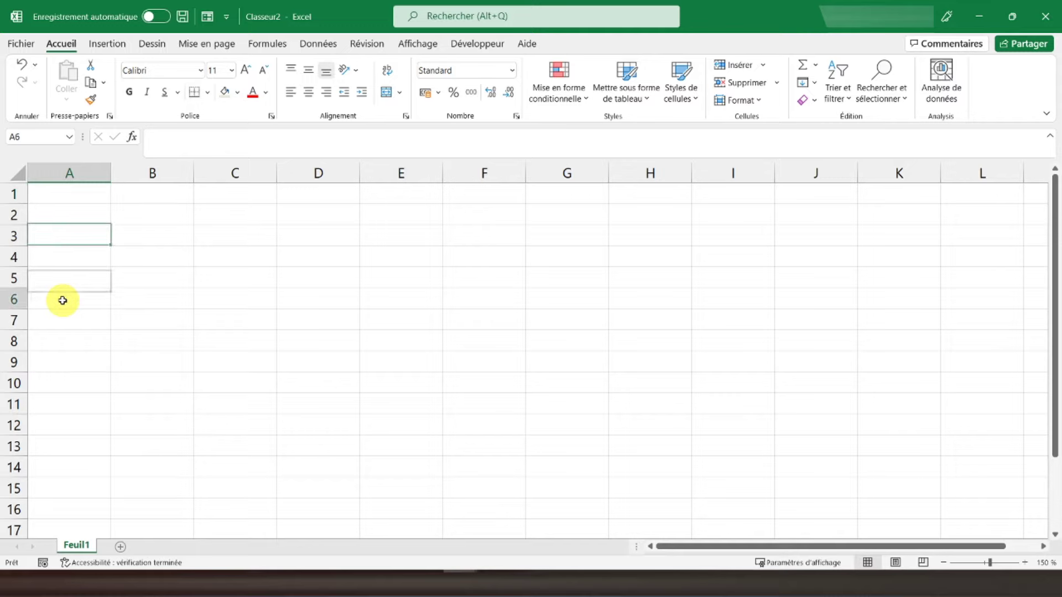
type("Indicateur")
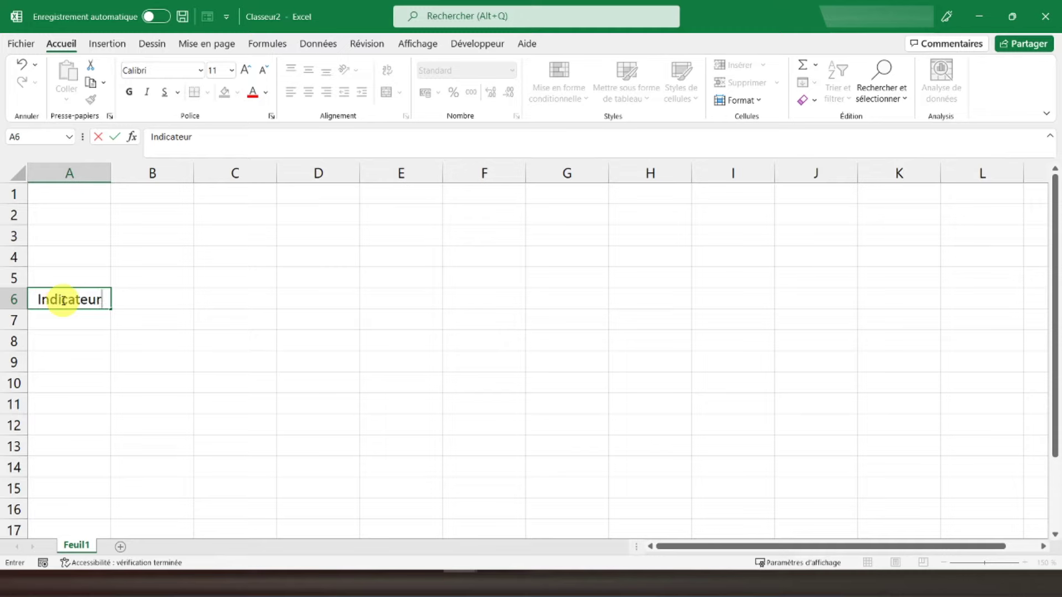
key("Tab")
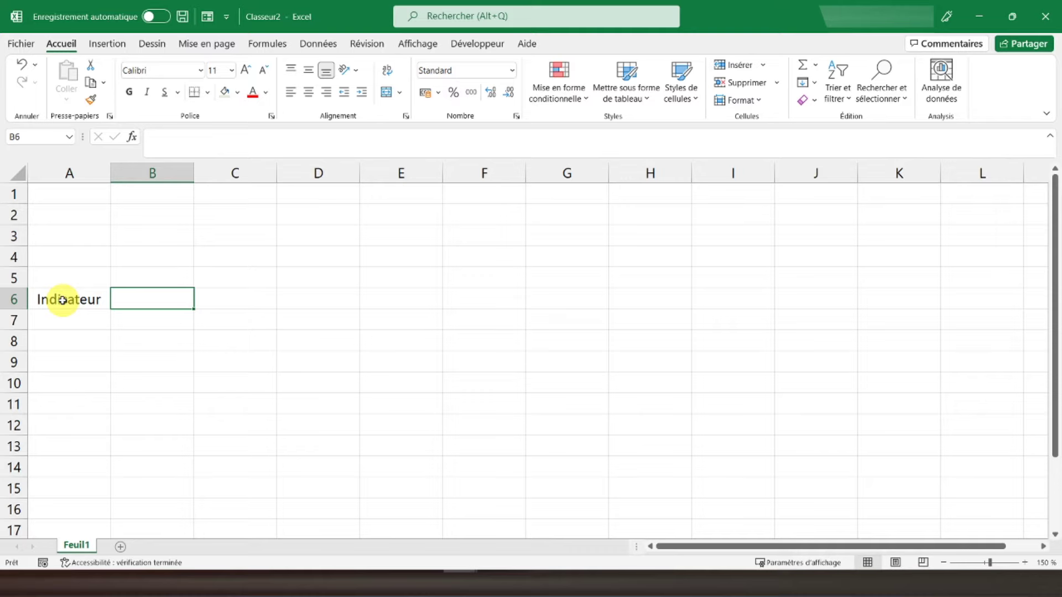
left_click(453, 92)
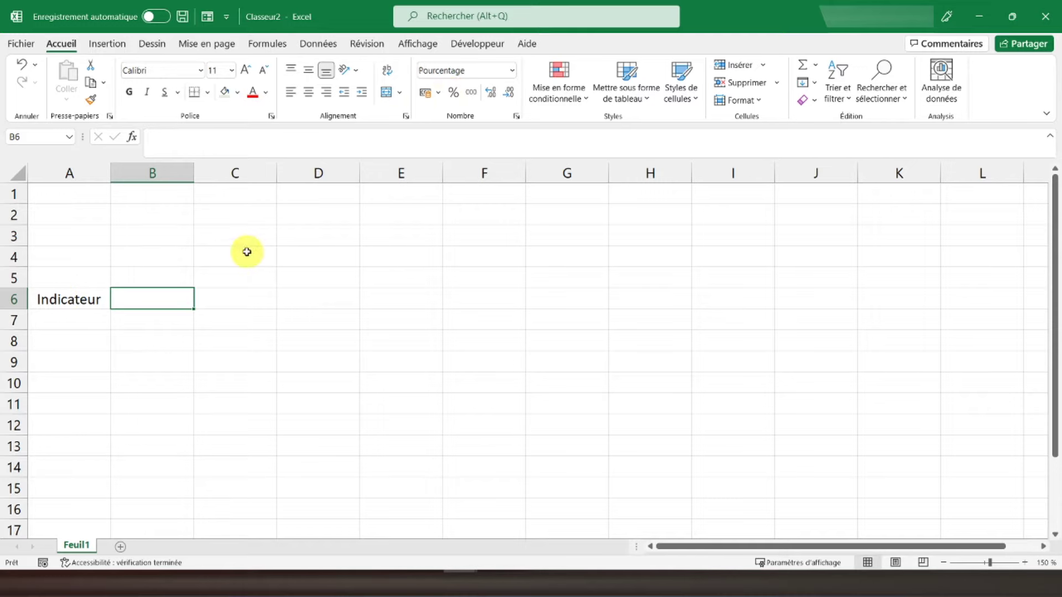
type("6")
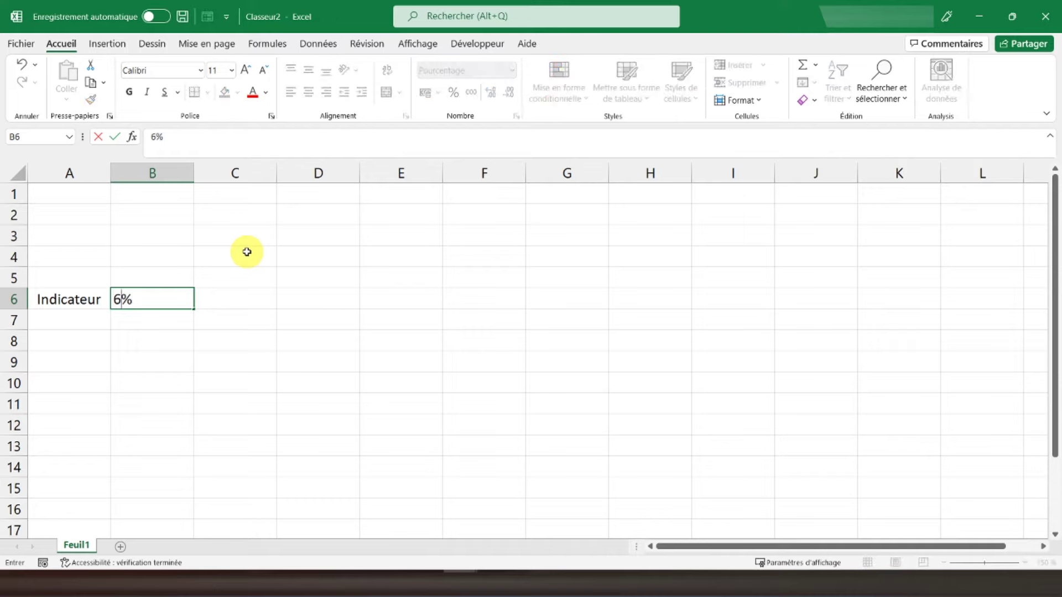
type("5")
key("Return")
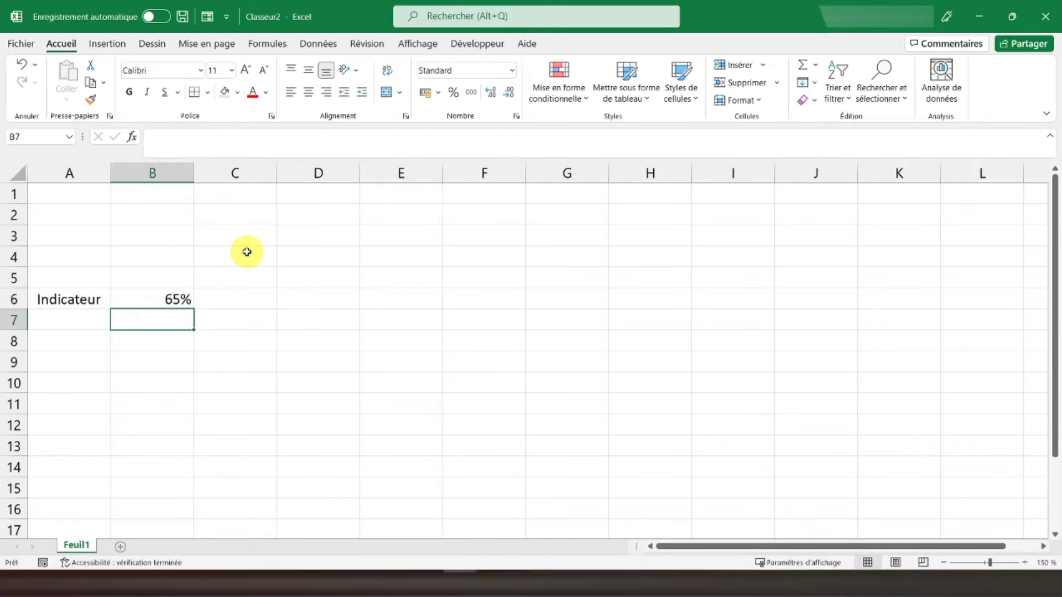
- Enter the label Aiguille in A7 with 2% in B7
left_click(81, 313)
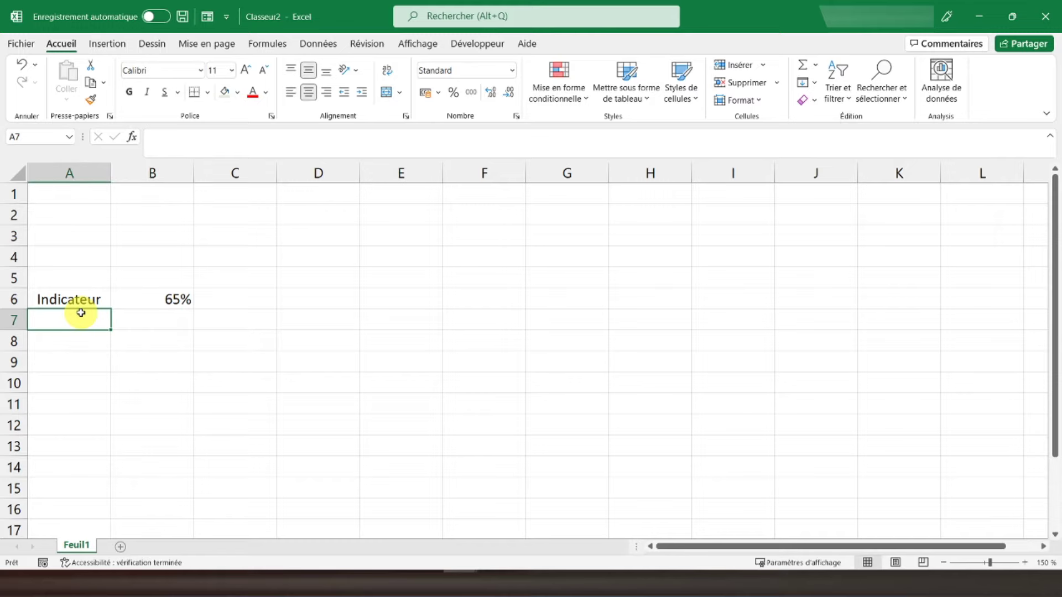
type("Aiguille")
key("Tab")
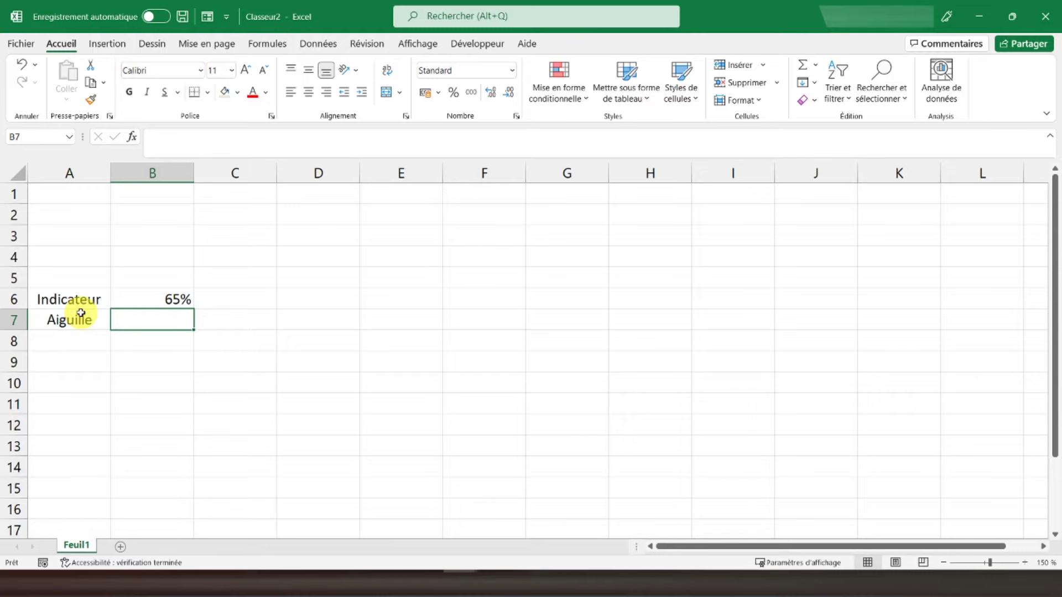
type("2")
key("BackSpace")
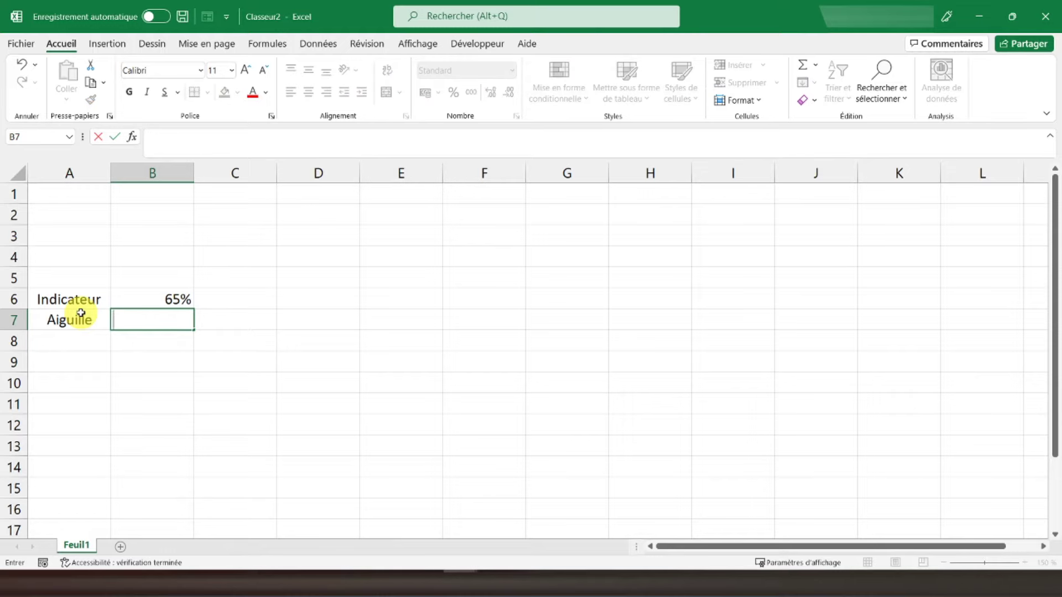
key("Return")
key("Up")
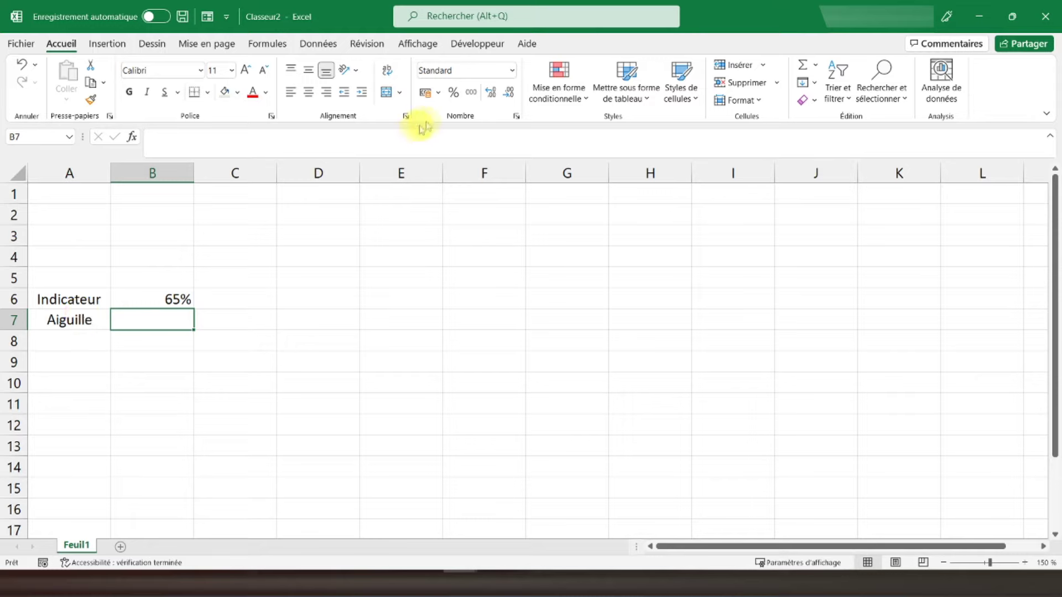
left_click(452, 94)
type("2")
key("Return")
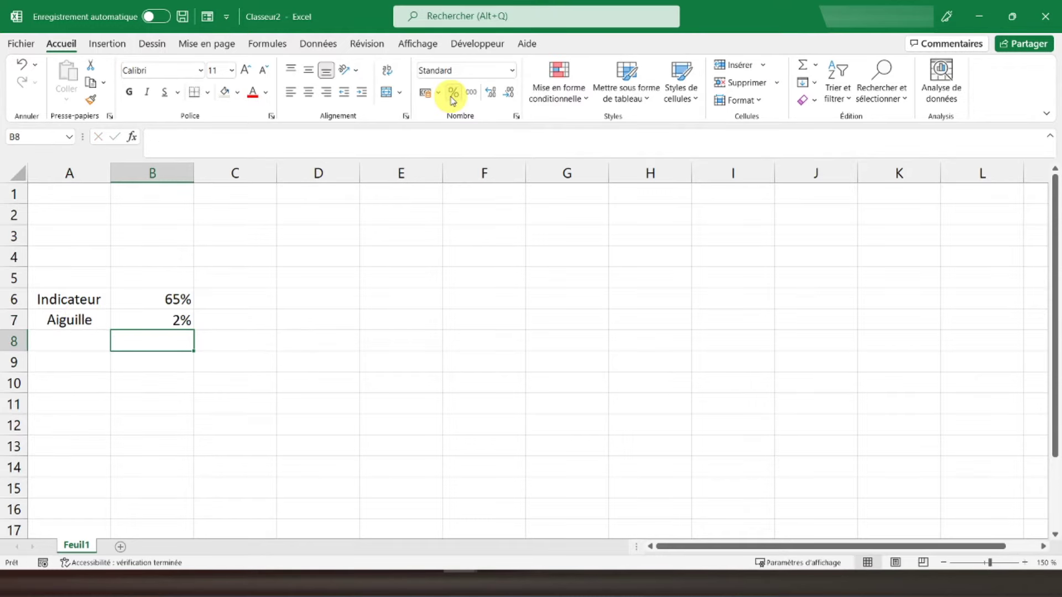
- Type the label Reste into A8
left_click(83, 343)
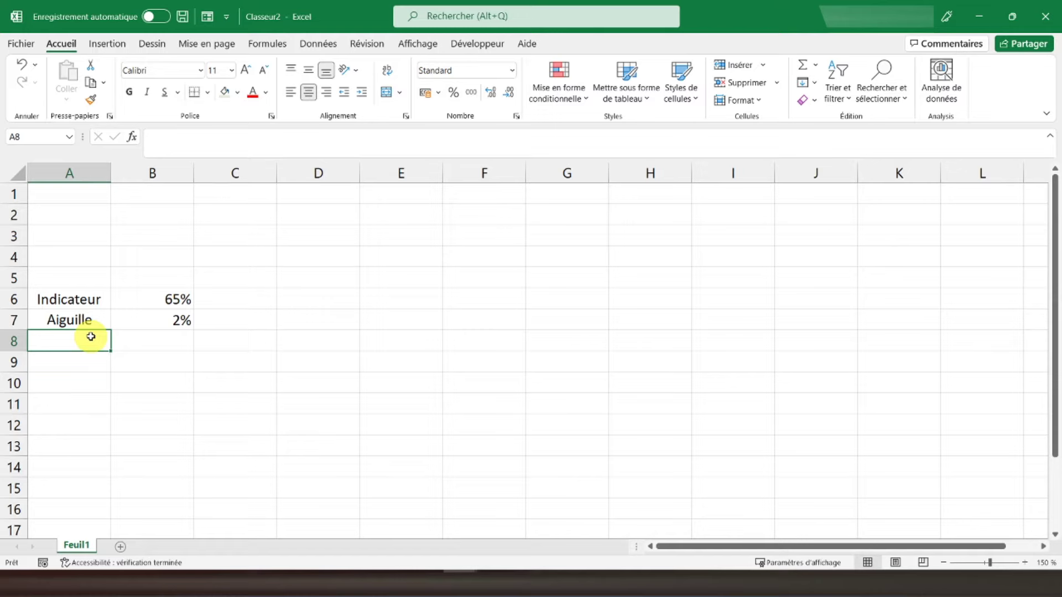
type("Reste")
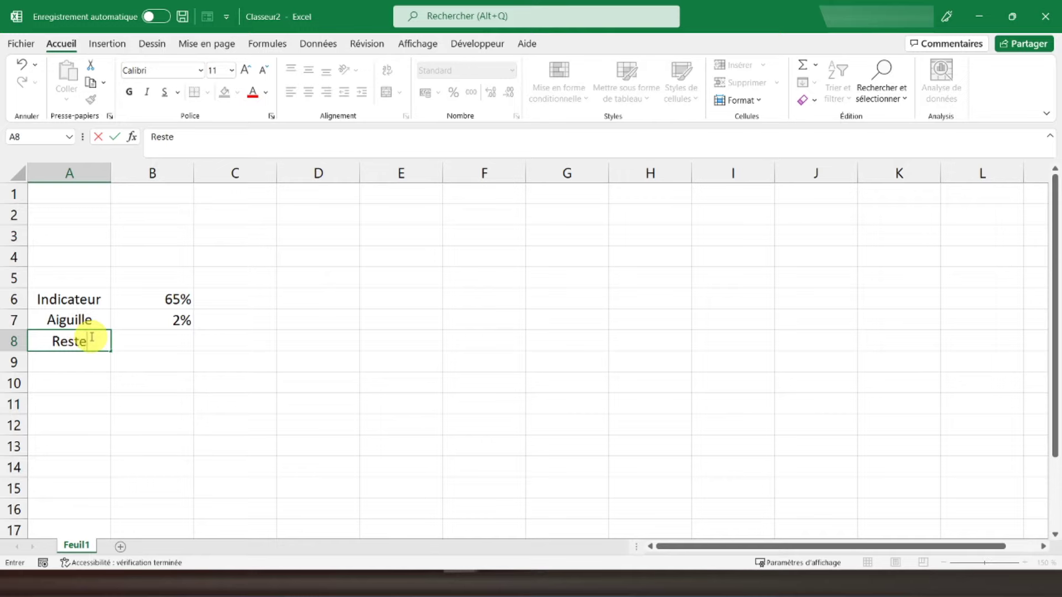
key("Tab")
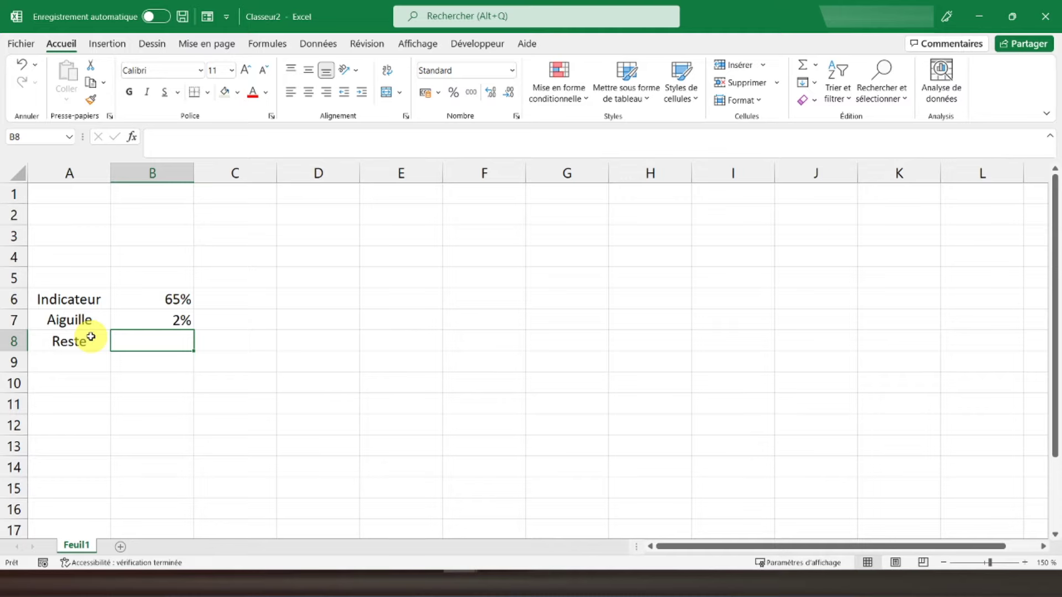
- Enter =2-B6-B7 in B8 so Reste shows 133%, then select A6:B8
type("=2")
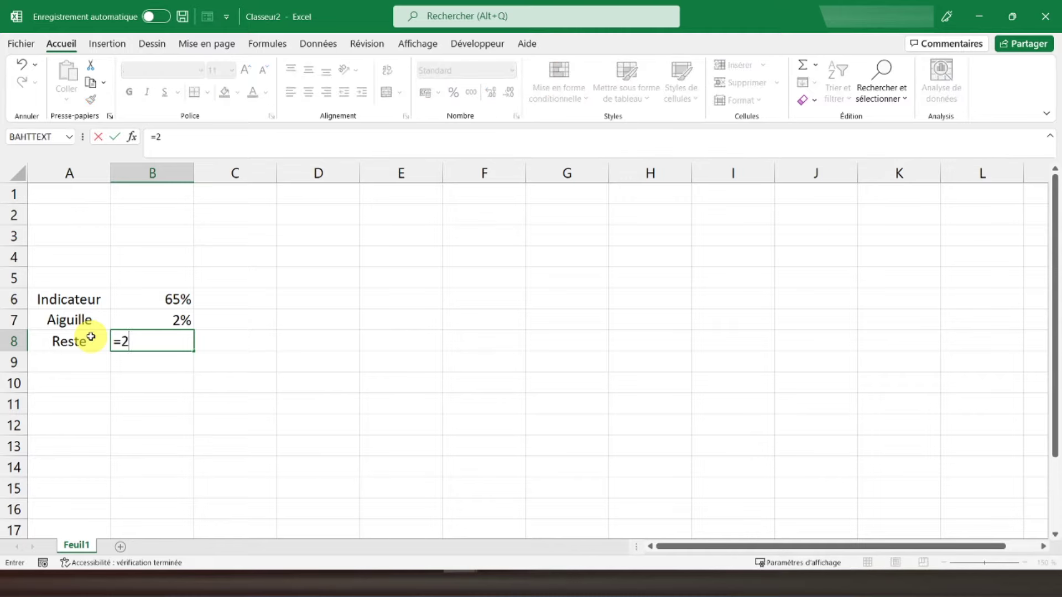
type("-")
key("Up")
key("Up")
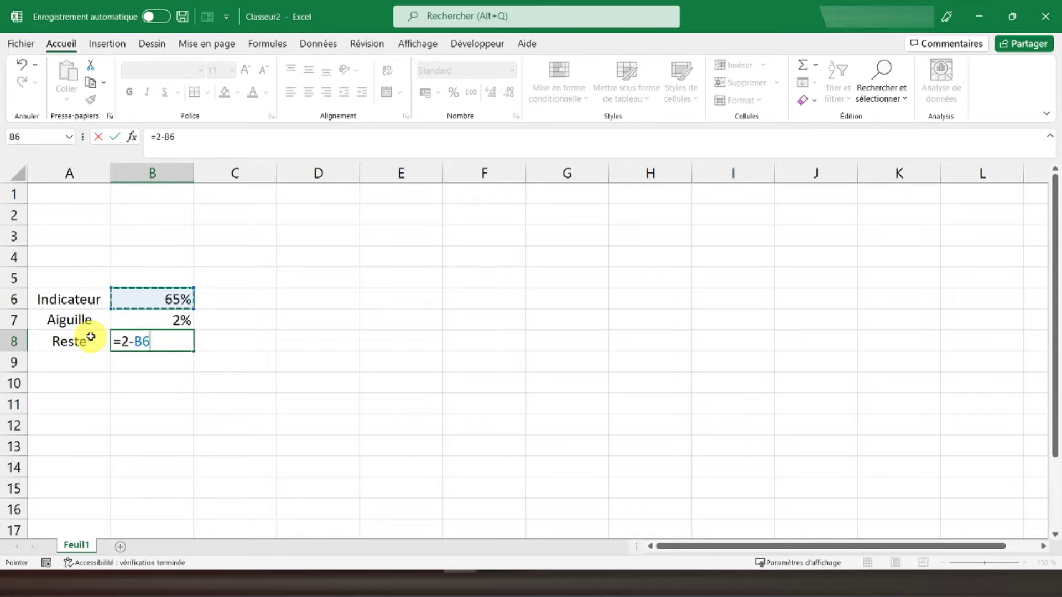
type("-")
key("Up")
key("shift+Down")
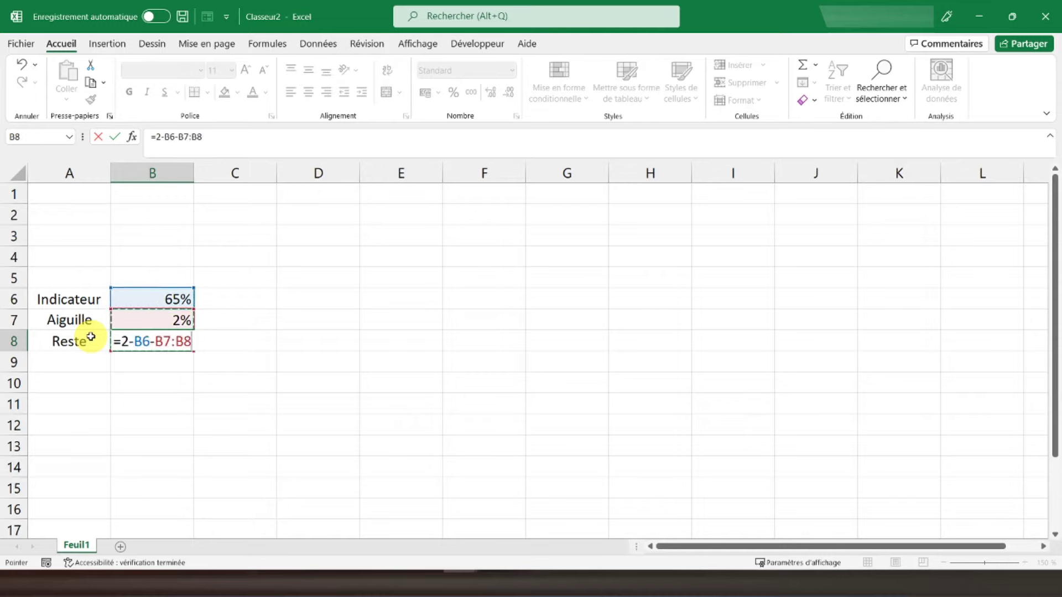
key("BackSpace")
key("BackSpace")
key("BackSpace")
key("Return")
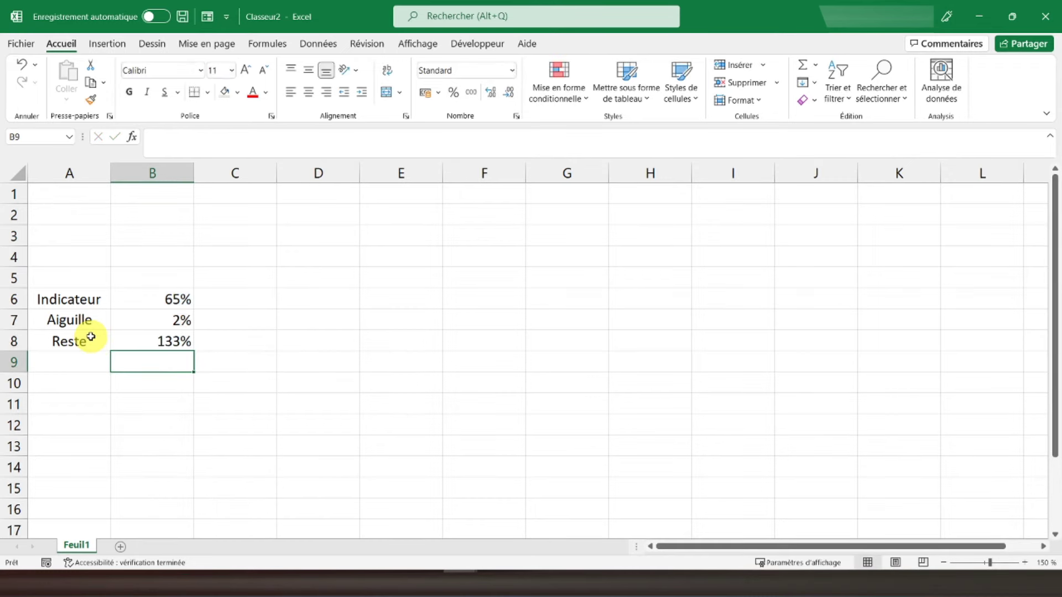
left_click(156, 335)
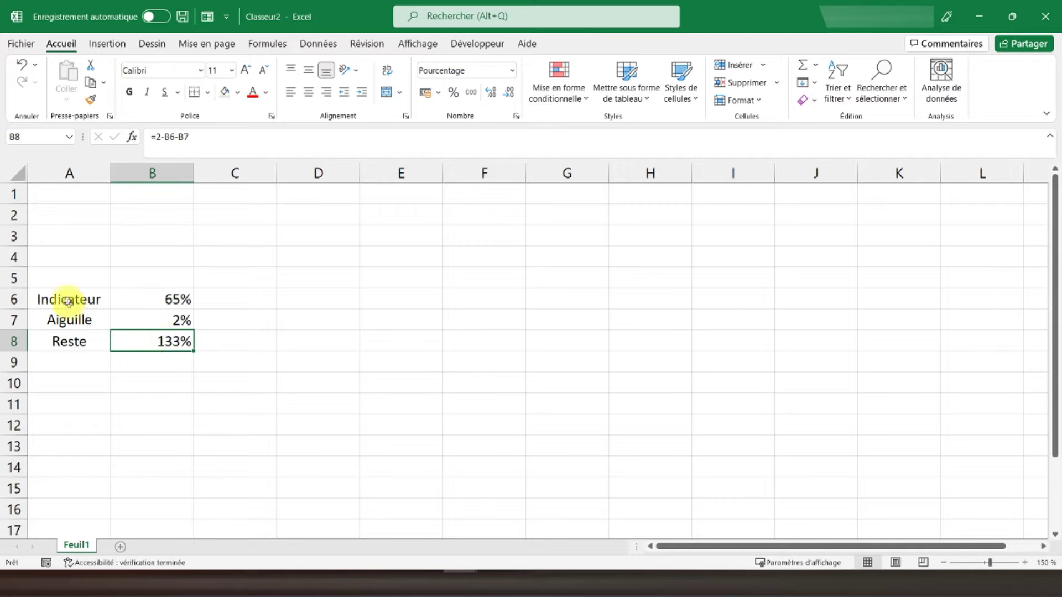
left_click_drag(67, 300, 160, 346)
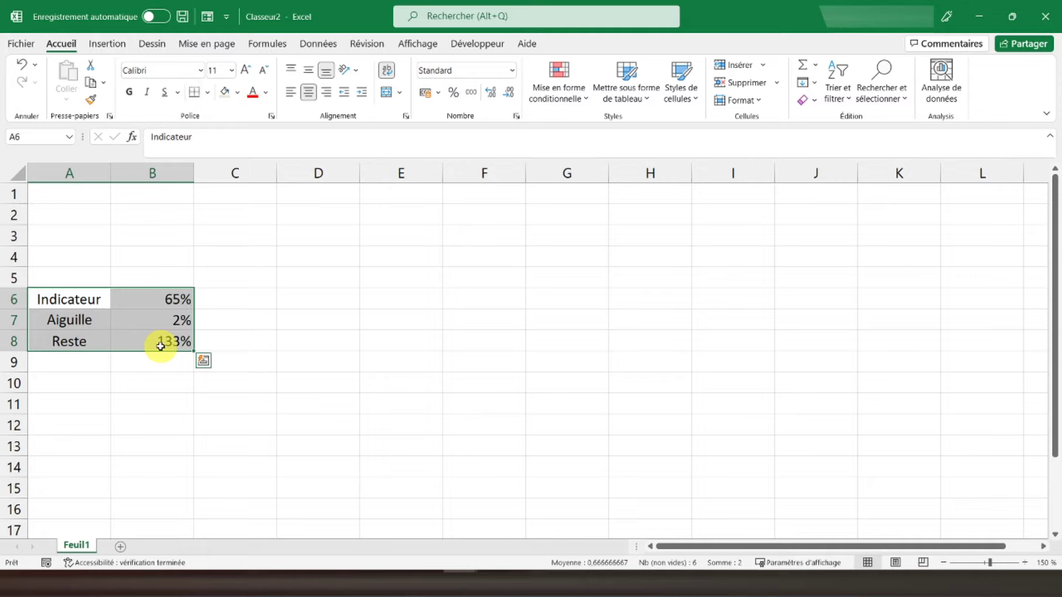
- Enter Couleur 1 and Couleur 2 in A2:A3, each with the value 1
left_click(62, 220)
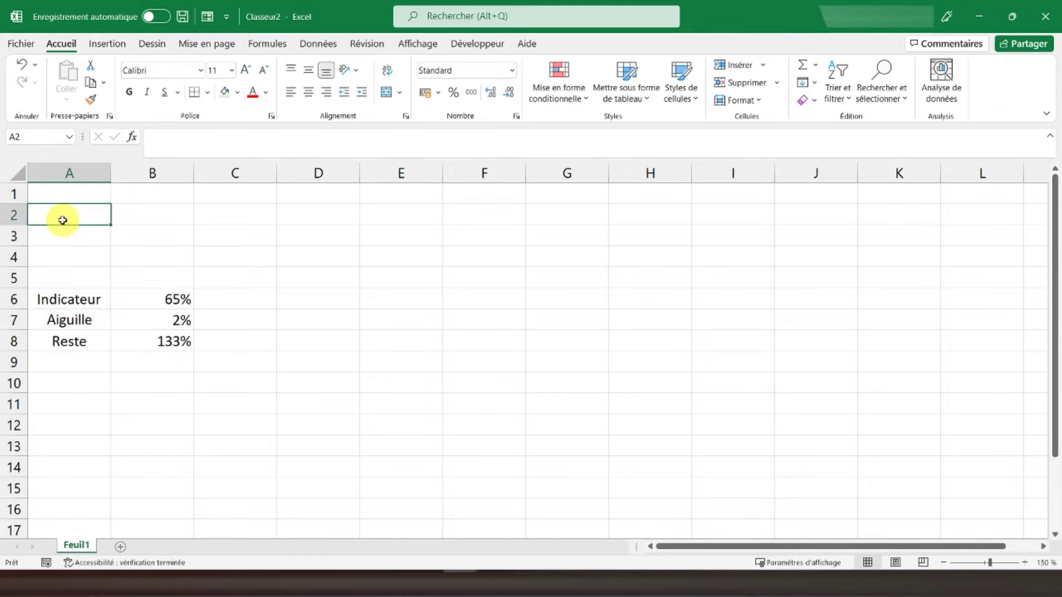
type("Co")
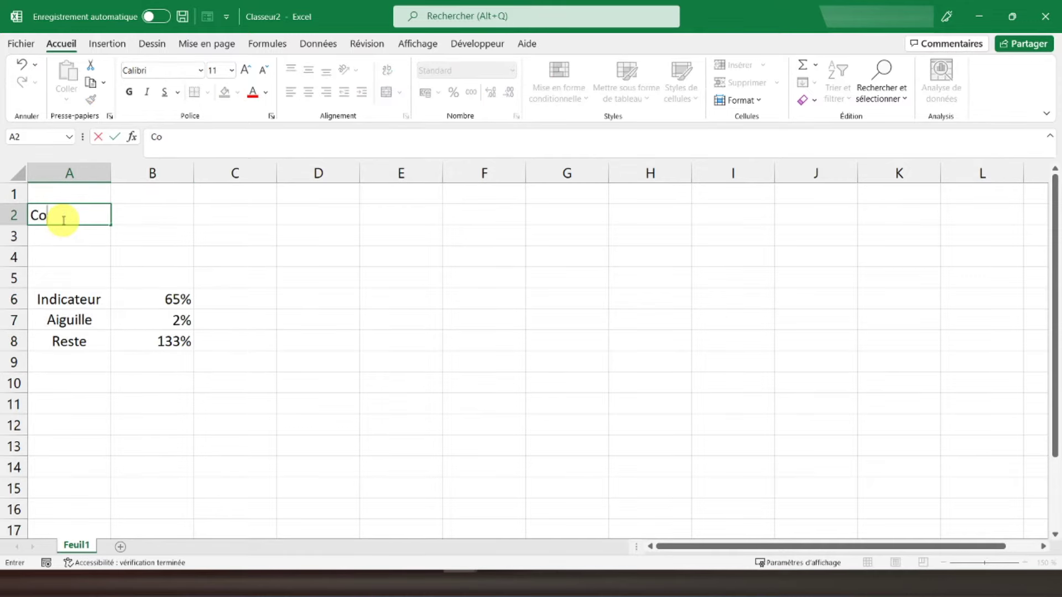
type("uleur 1")
key("Tab")
type("1")
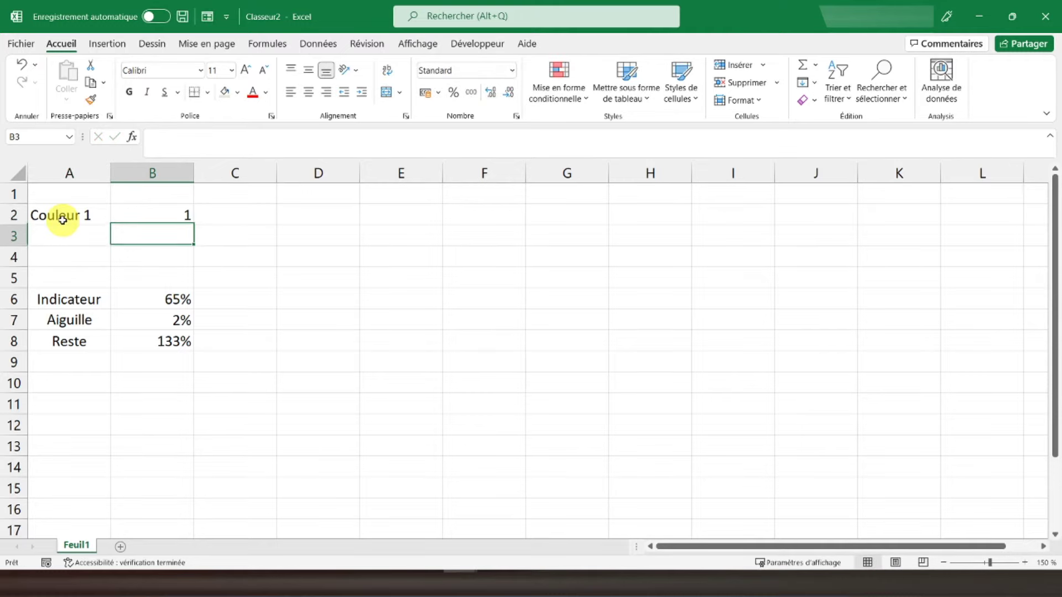
key("Return")
type("Couleur 2")
key("Tab")
type("1")
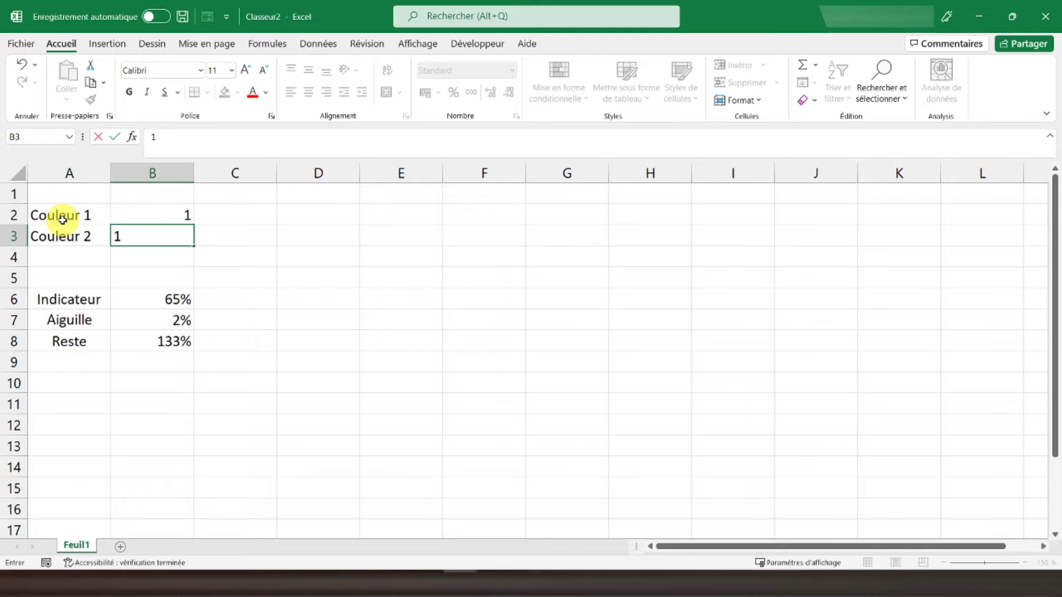
key("Return")
- Add Couleur 3 with value 1 and Vide with value 3 in rows 4–5
key("Left")
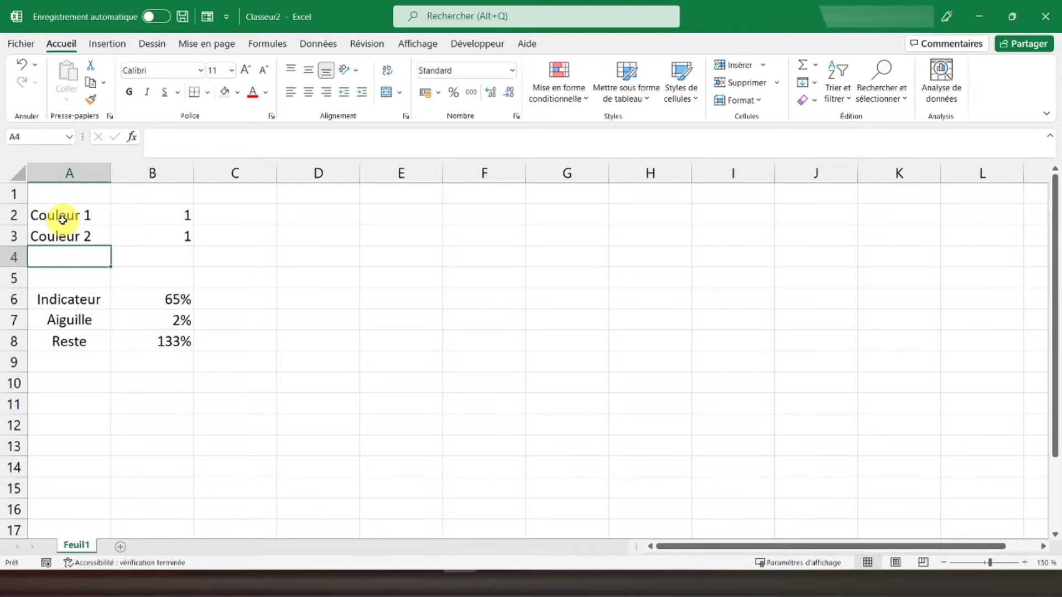
type("Couleur")
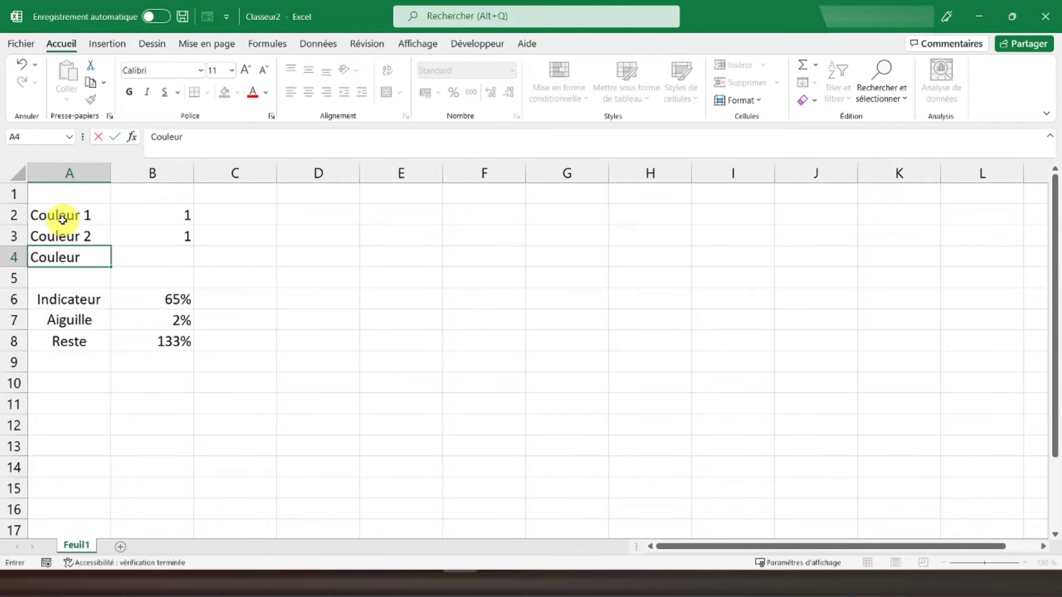
type(" 3")
key("Tab")
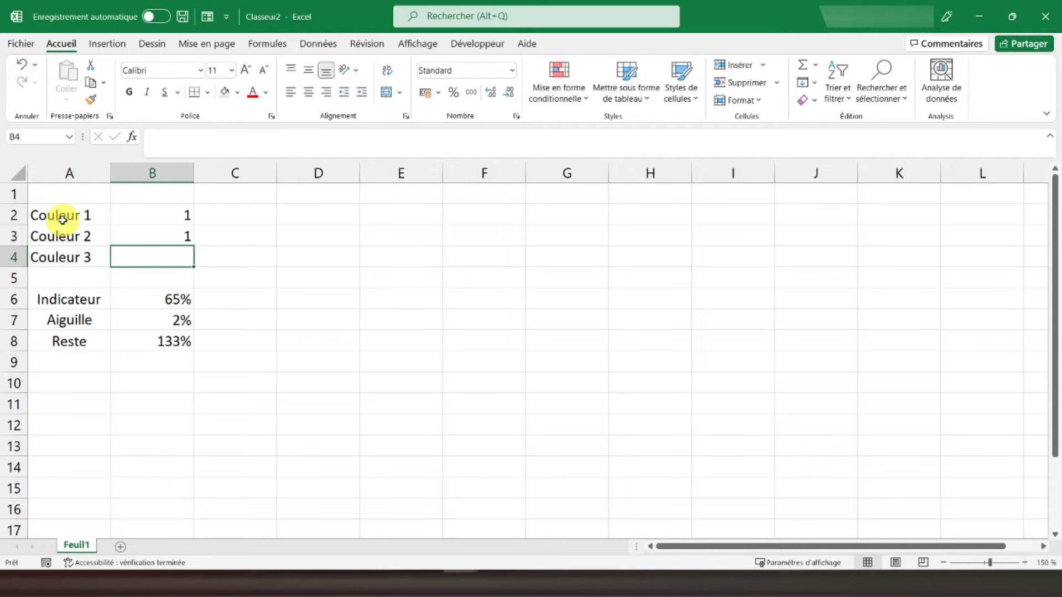
type("1")
key("Return")
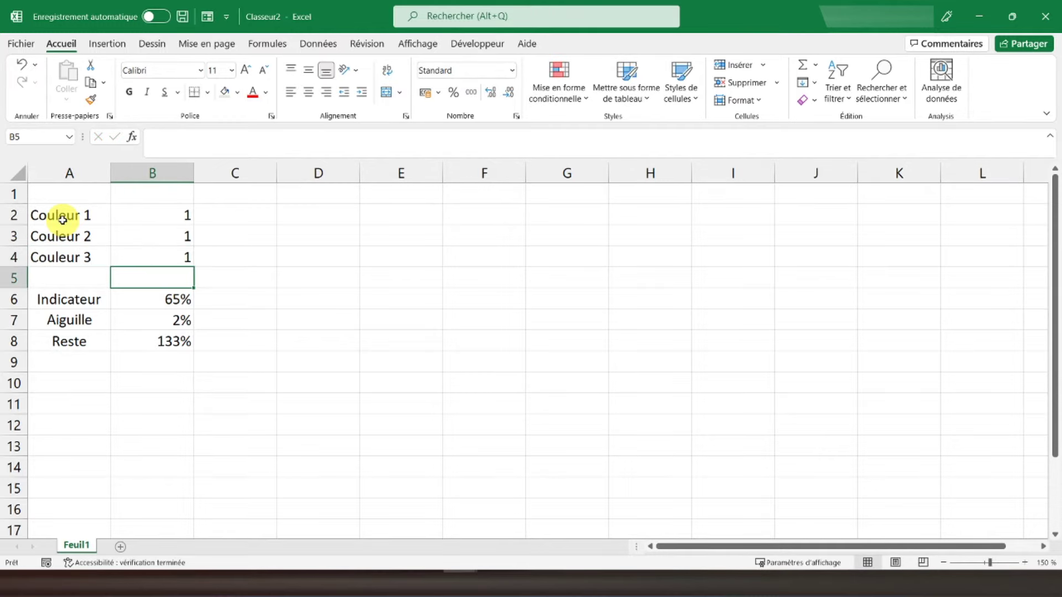
key("Left")
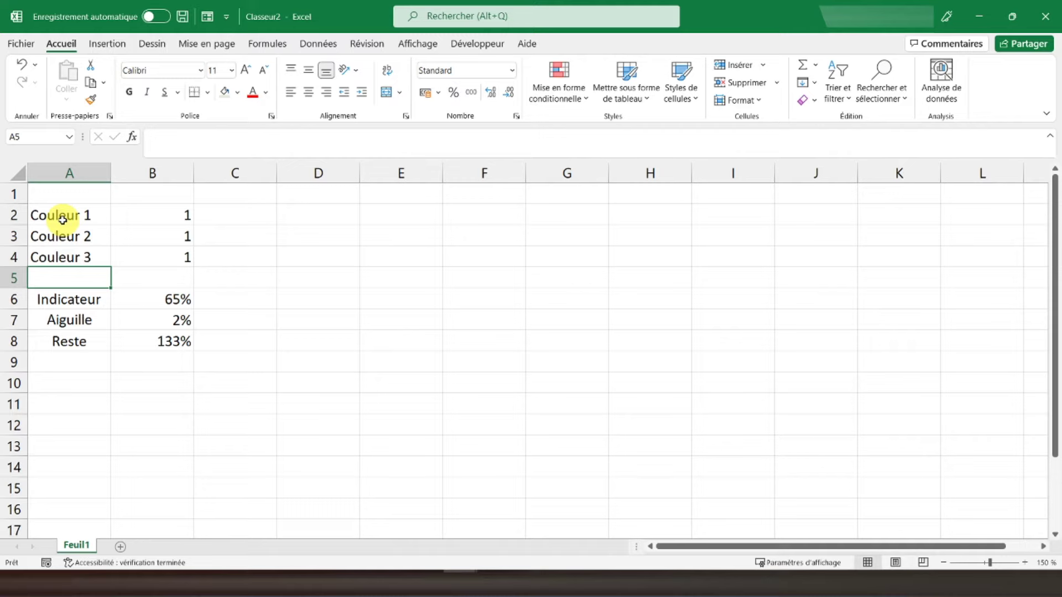
type("Vide")
key("Tab")
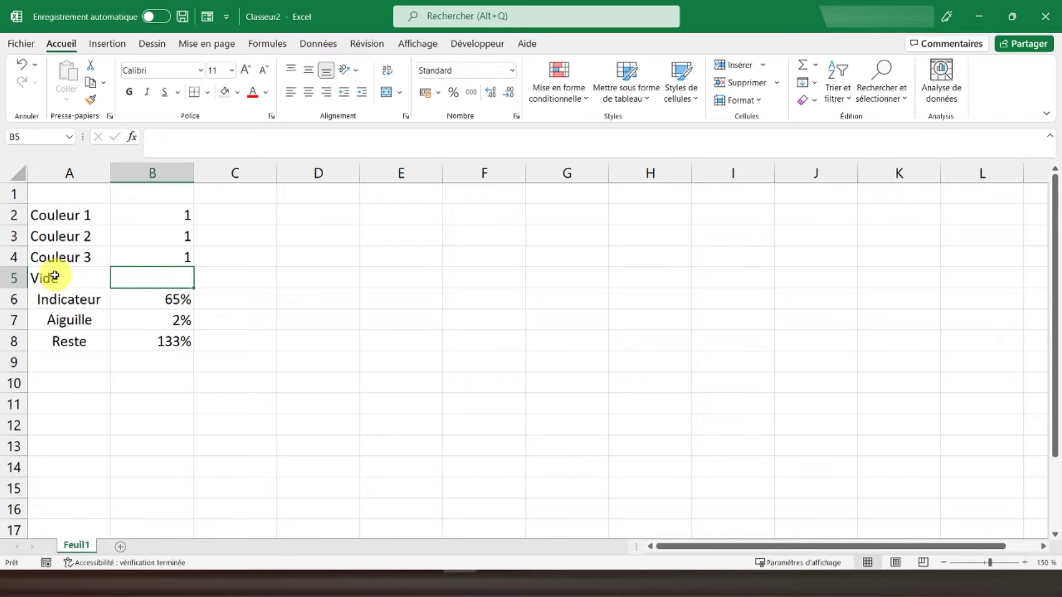
left_click(72, 278)
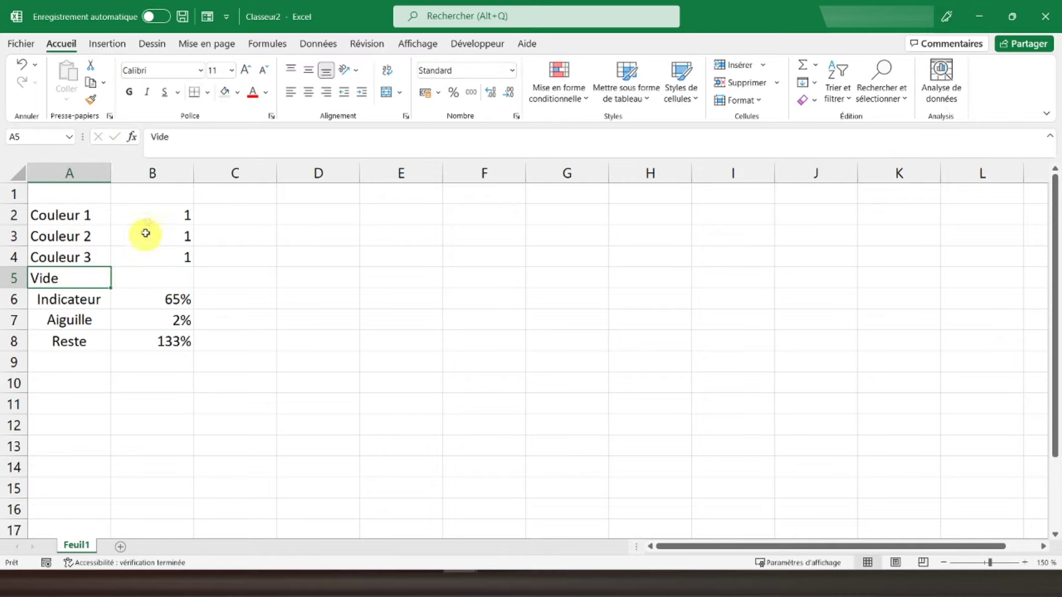
left_click_drag(146, 215, 153, 255)
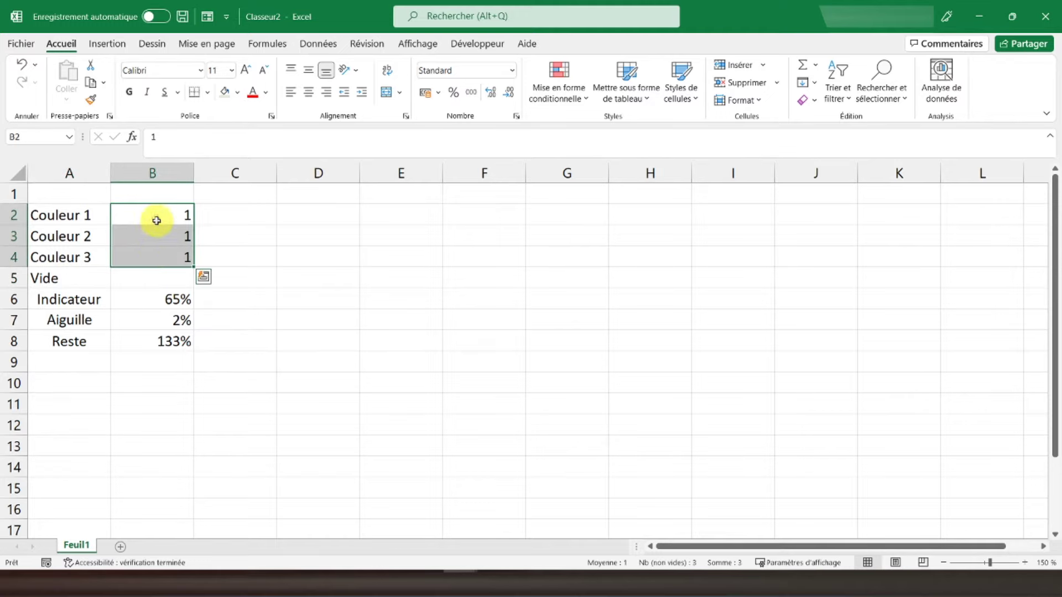
left_click(149, 275)
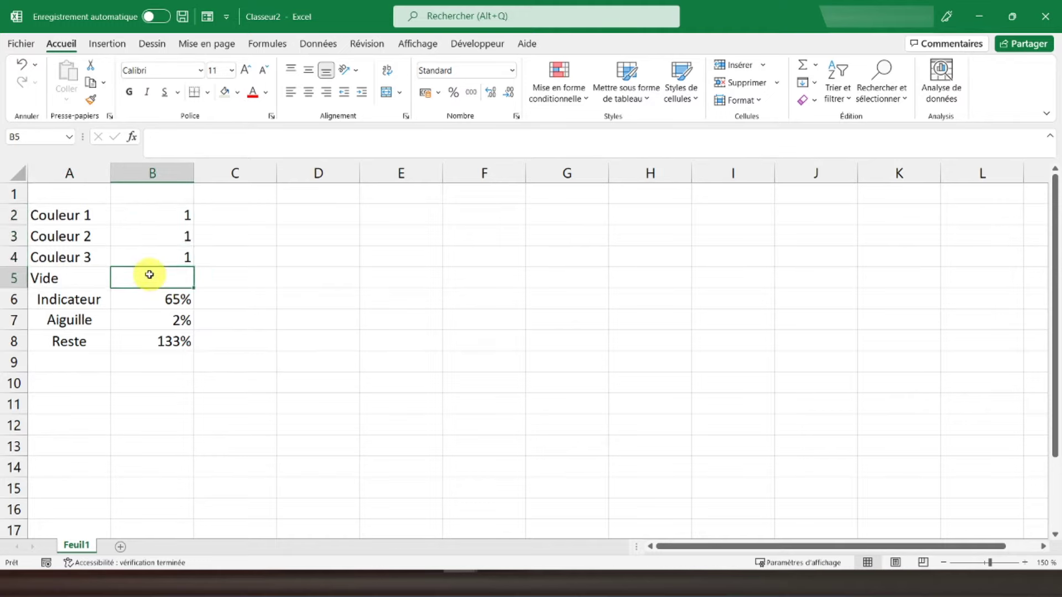
type("3")
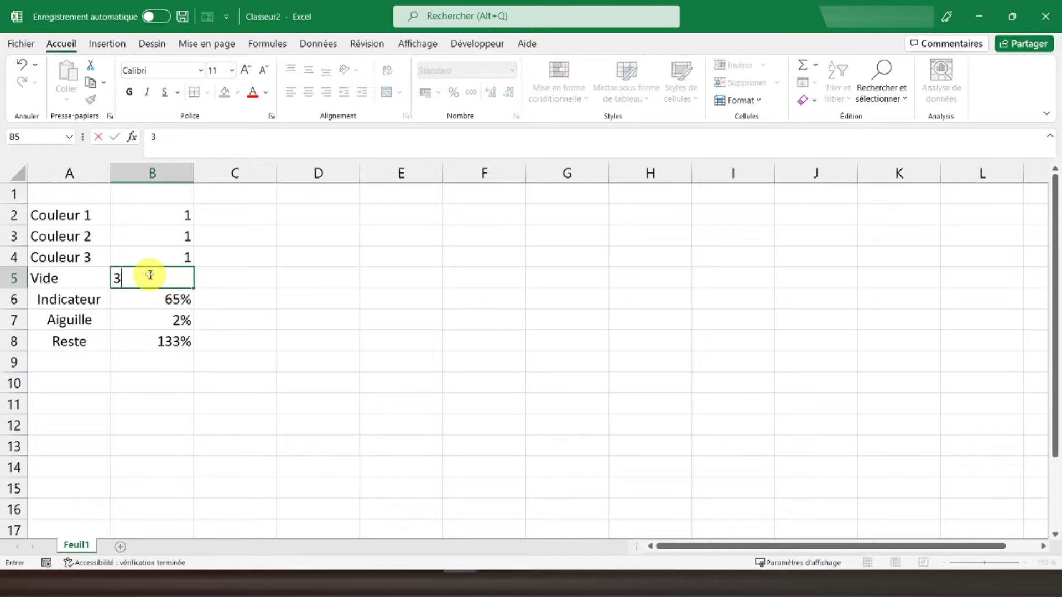
key("Return")
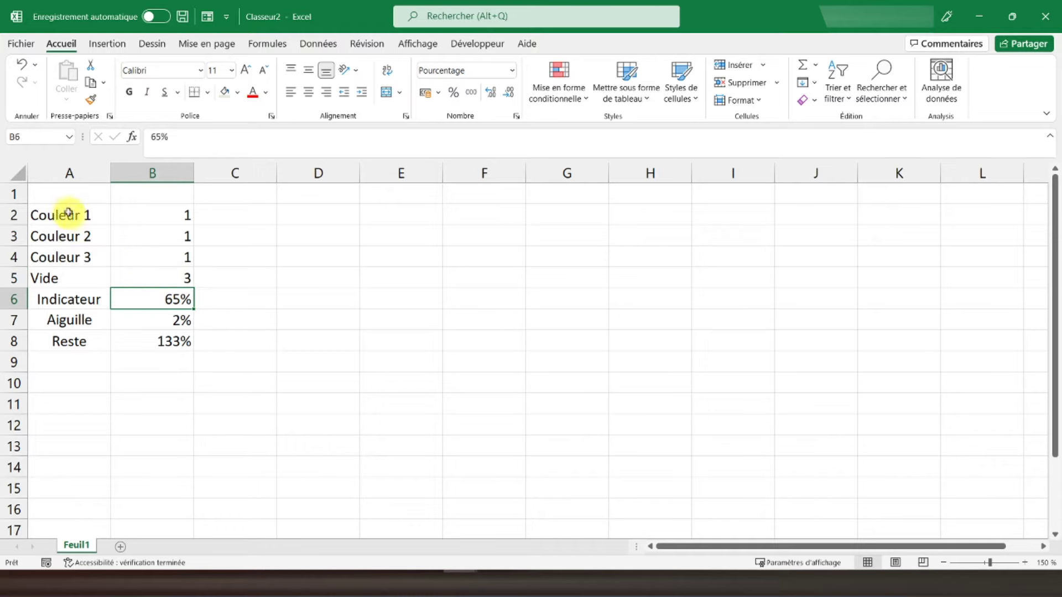
left_click_drag(49, 216, 58, 279)
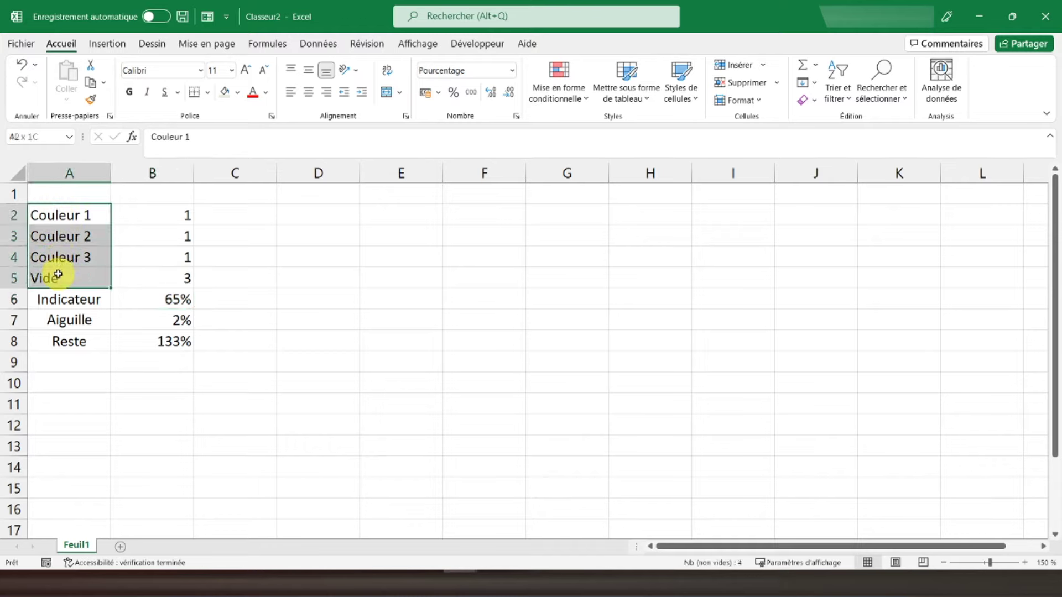
- Centre the labels in A2:A5 and put borders on every cell of A2:B8
left_click(308, 92)
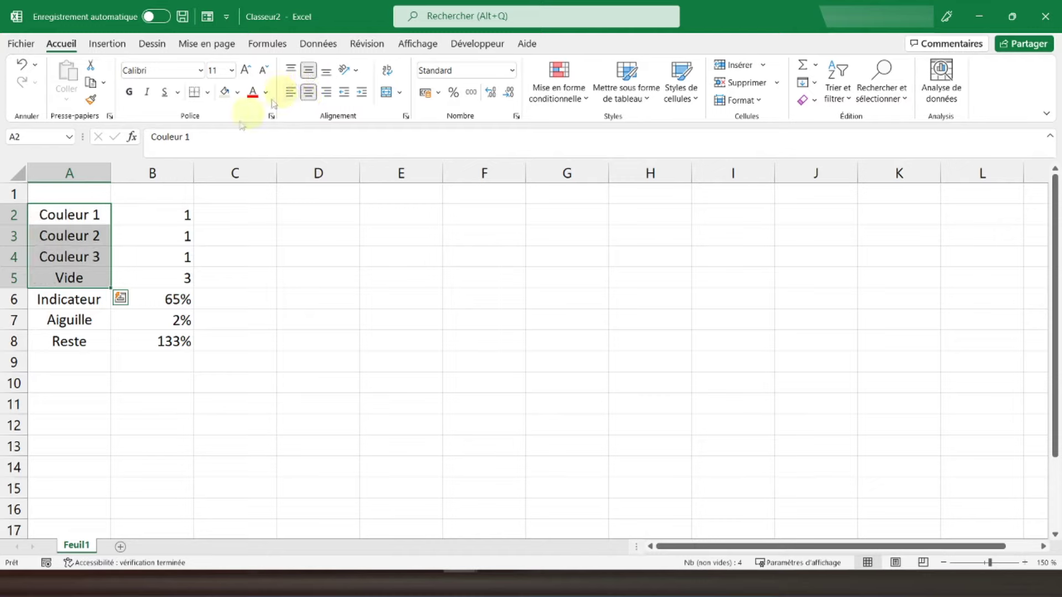
left_click(53, 192)
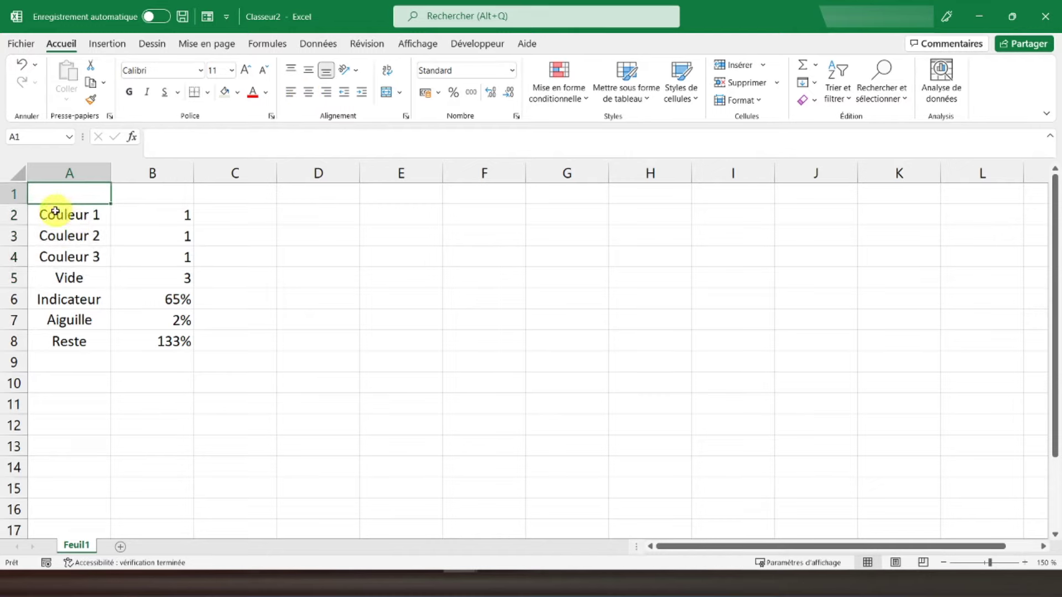
left_click_drag(52, 208, 152, 343)
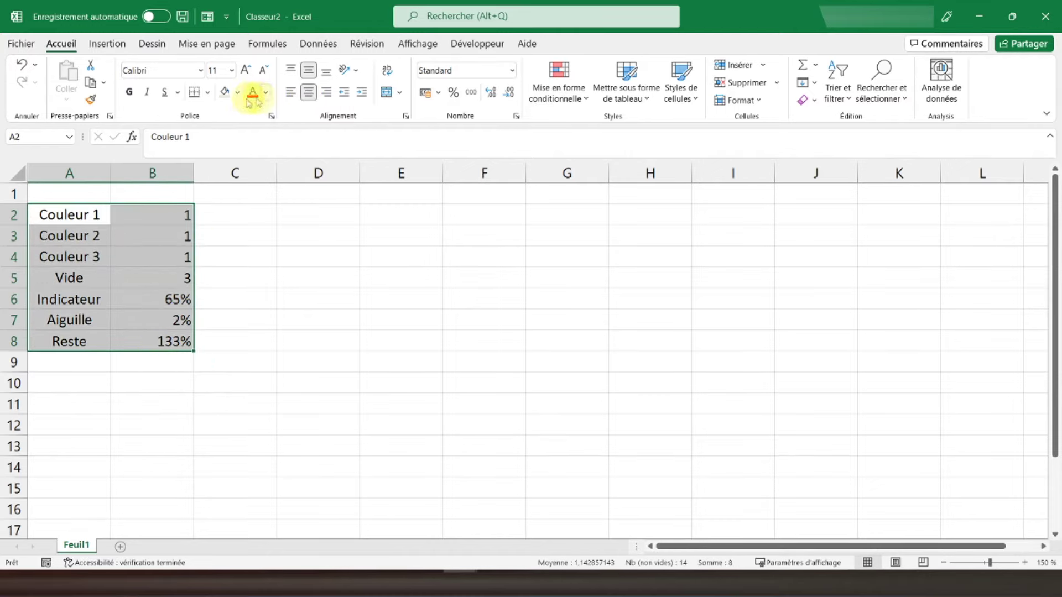
left_click(208, 92)
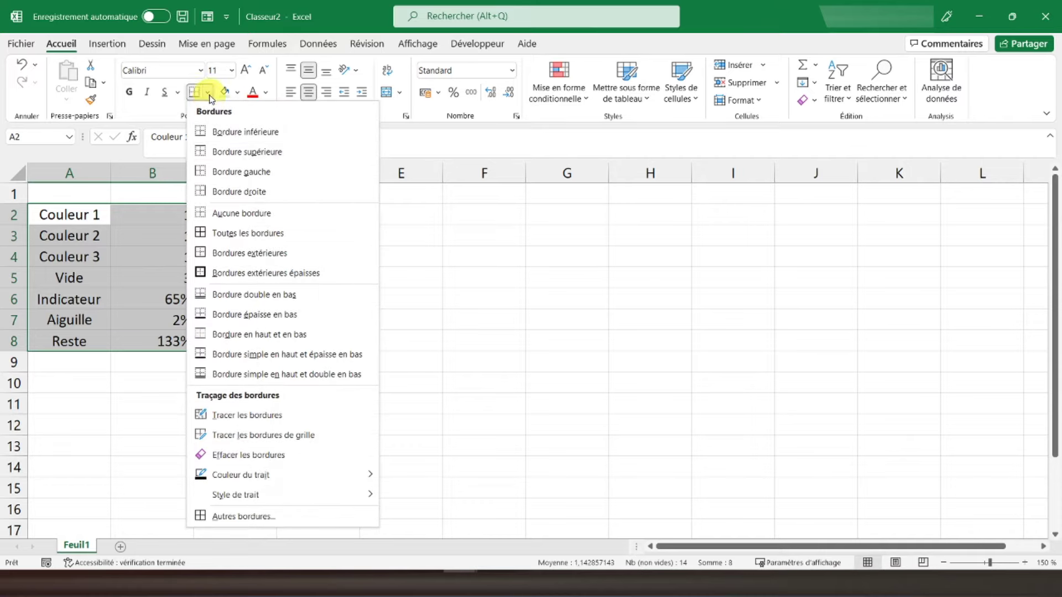
left_click(221, 233)
- Add a Paramètres heading in A1, merged and centred across A1:B1
left_click(67, 193)
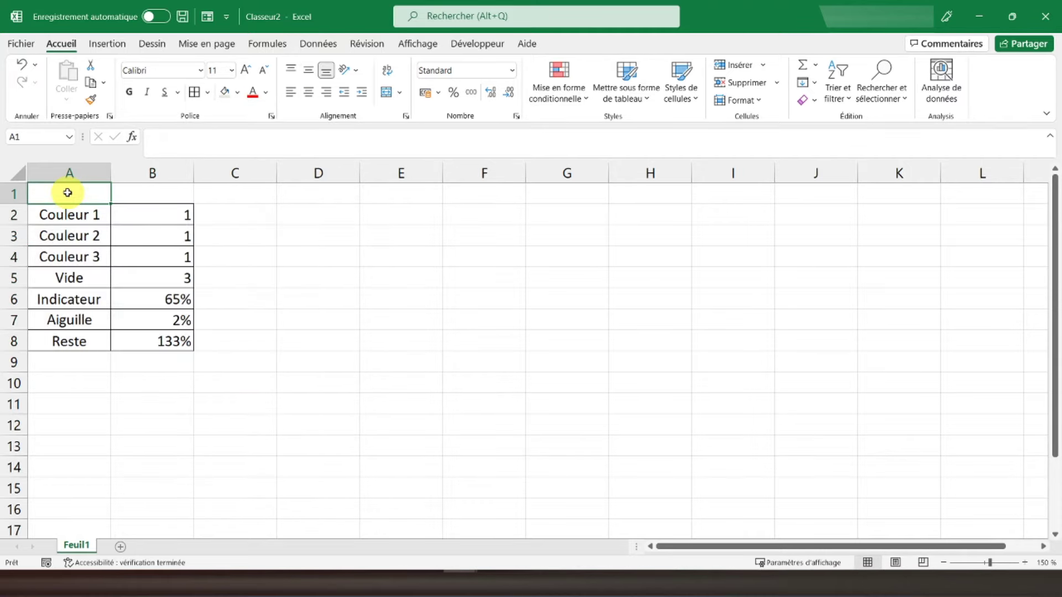
type("Paramètres")
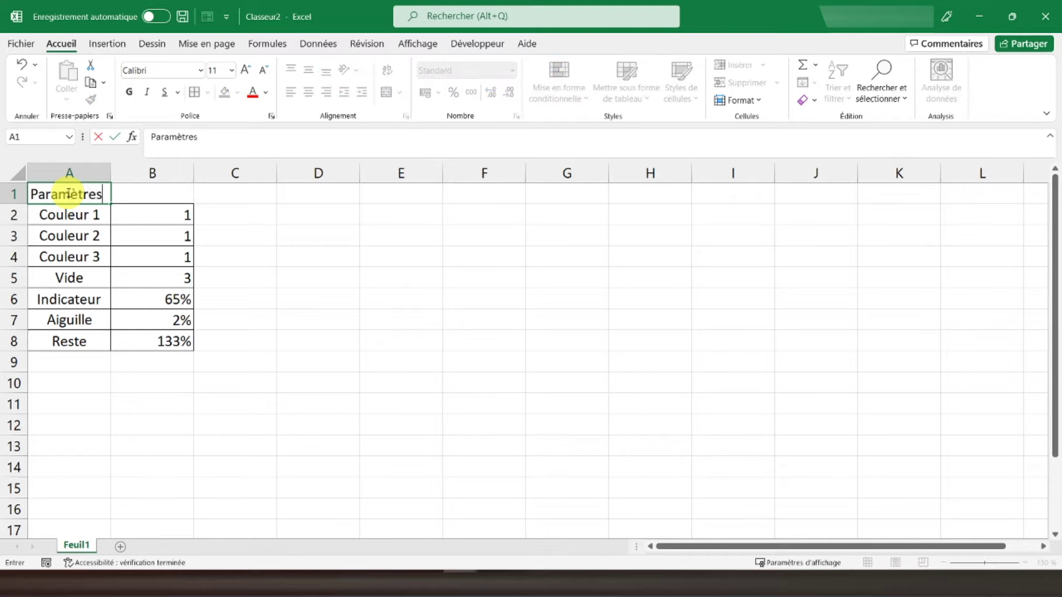
key("Return")
left_click(68, 193)
key("shift+Right")
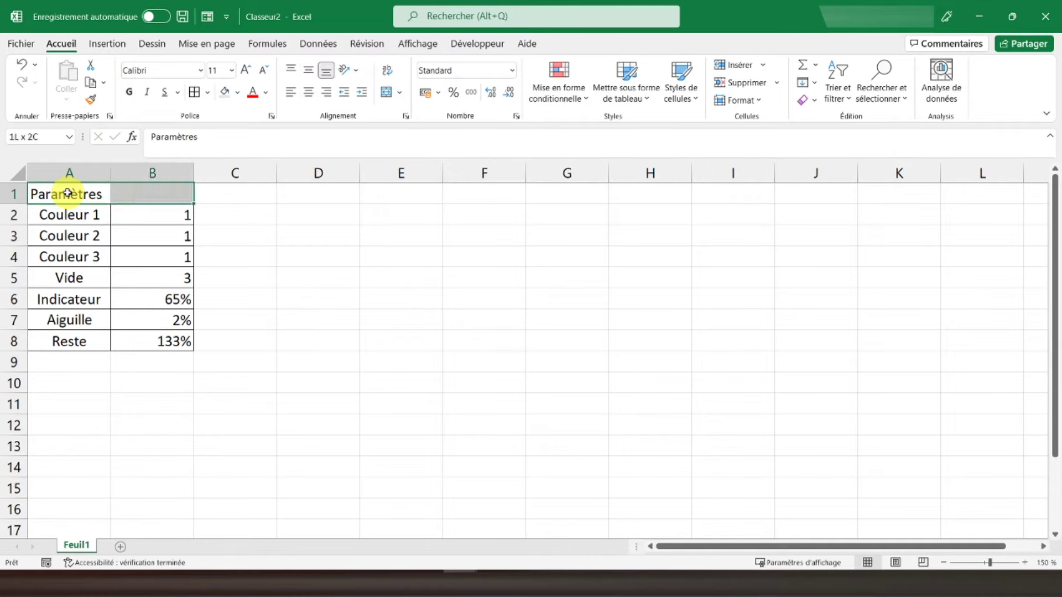
left_click(386, 92)
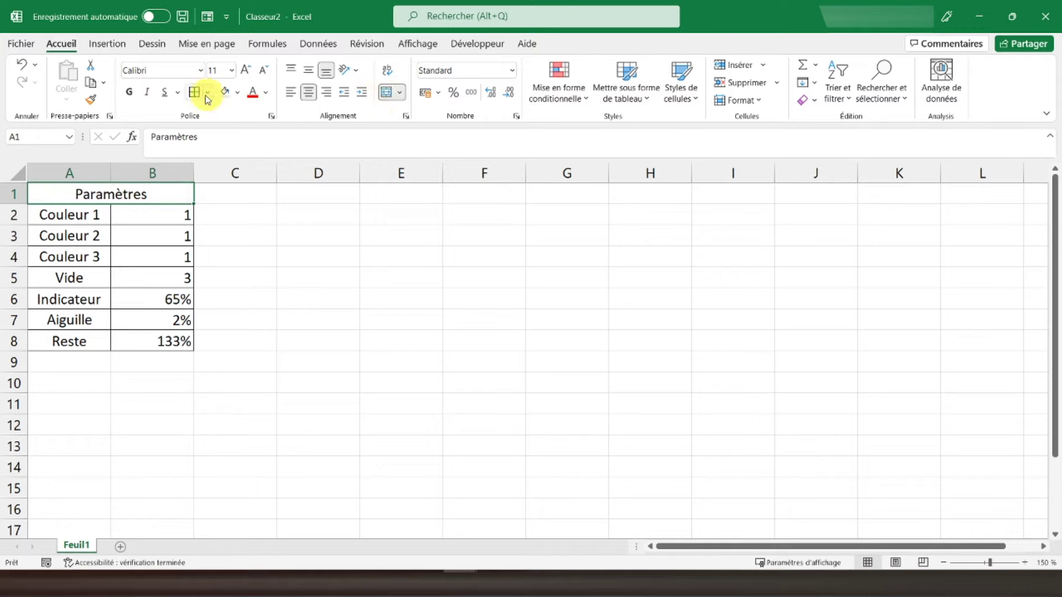
left_click(68, 257)
left_click(88, 199)
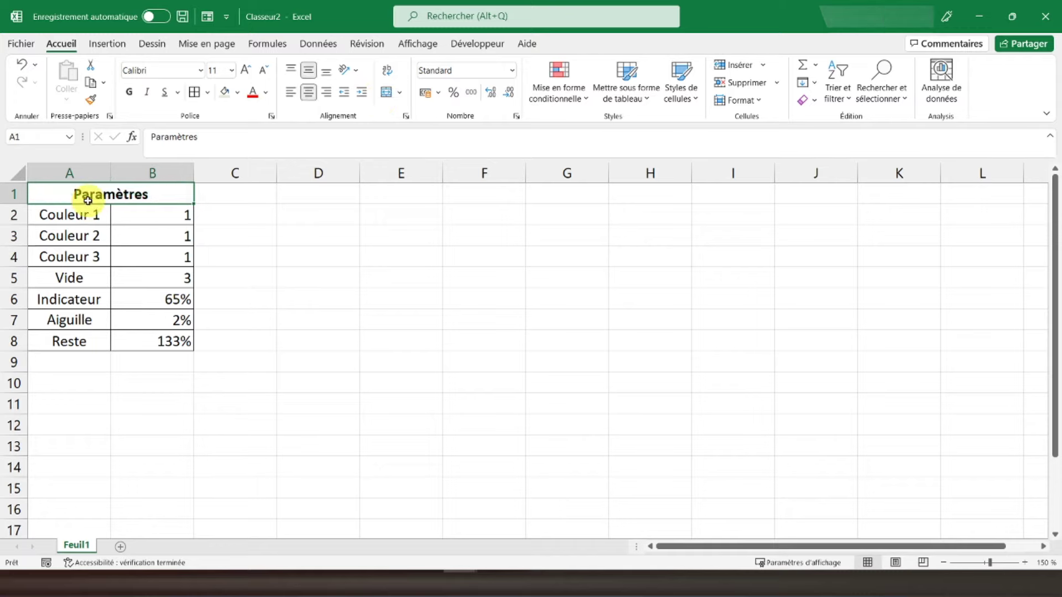
- Insert a doughnut chart from the table and move it beside the table
left_click(113, 49)
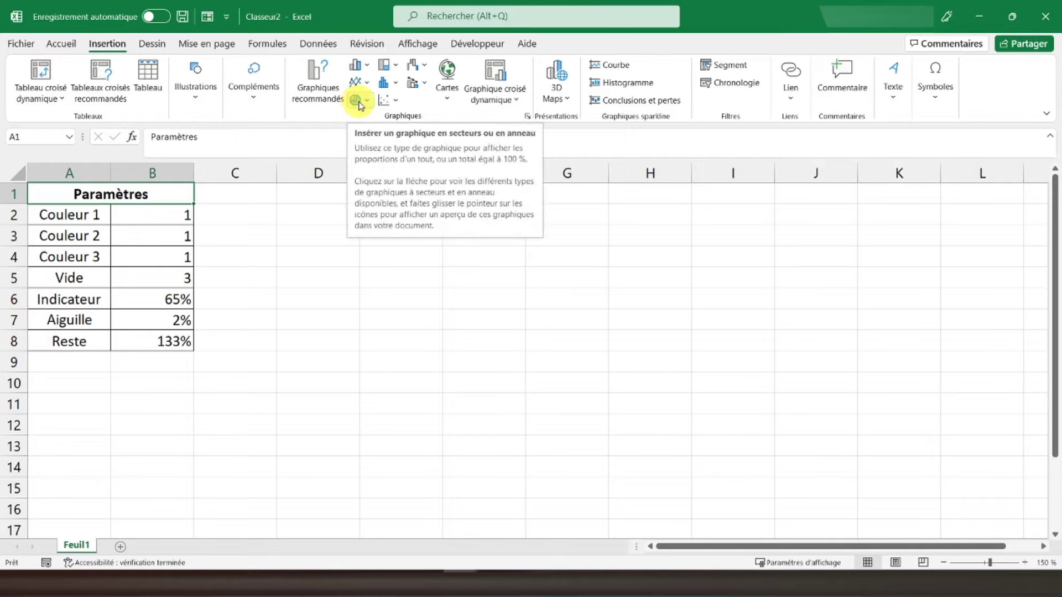
left_click(358, 104)
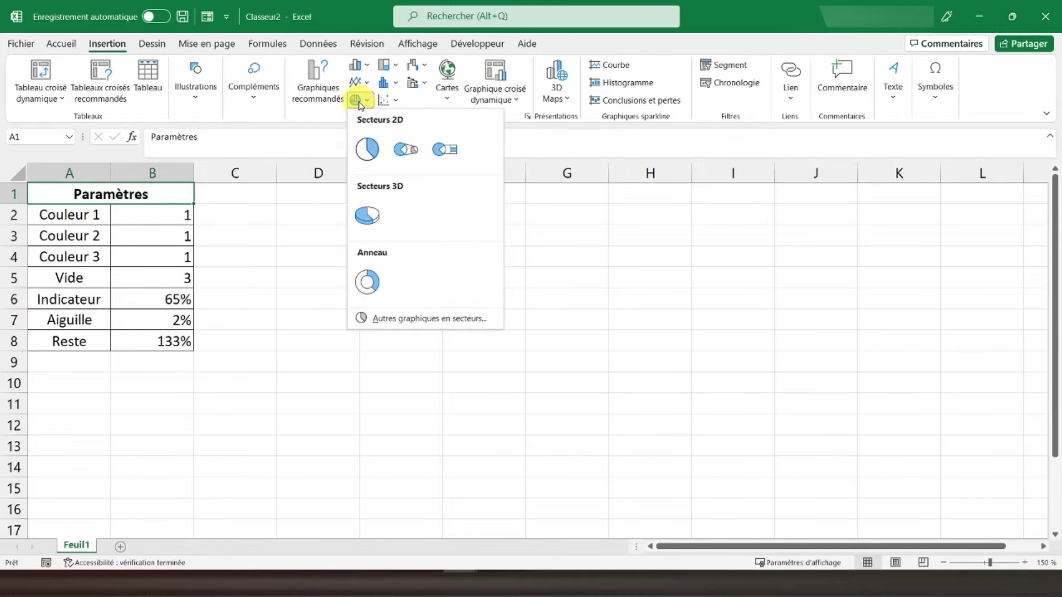
left_click(367, 282)
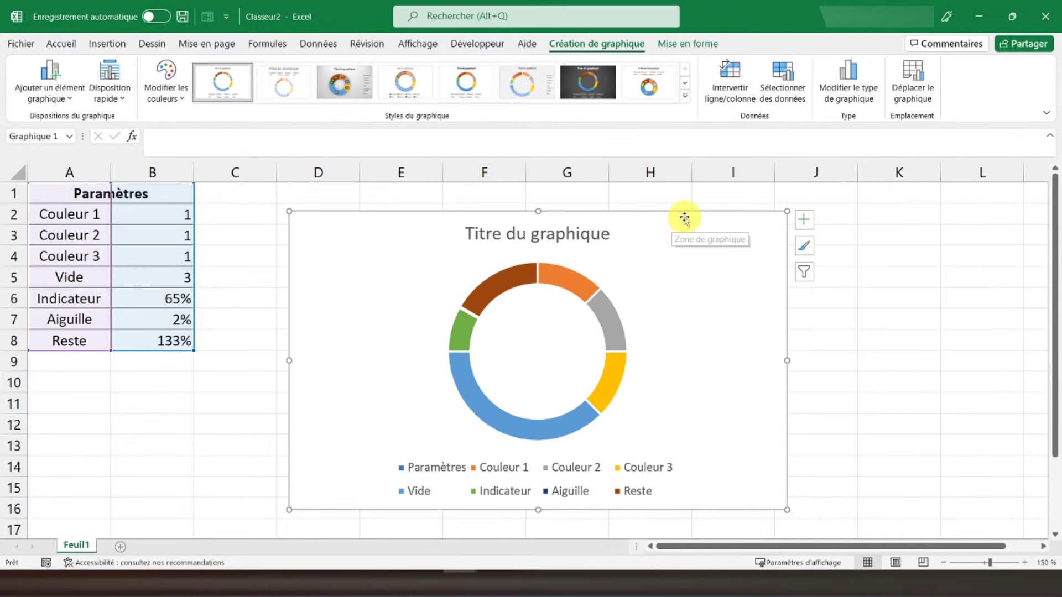
left_click_drag(676, 222, 613, 212)
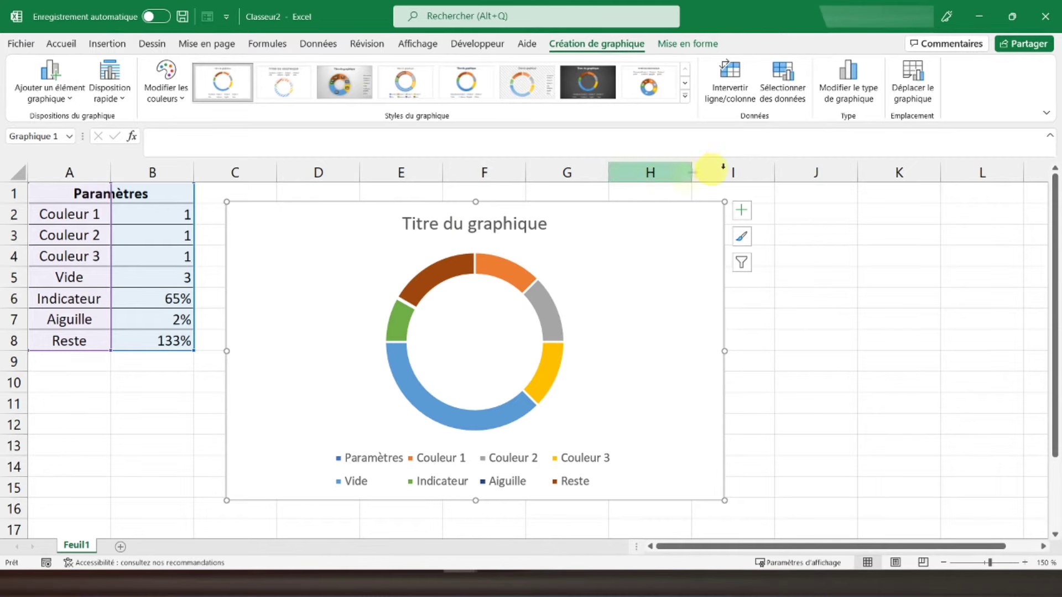
left_click(780, 101)
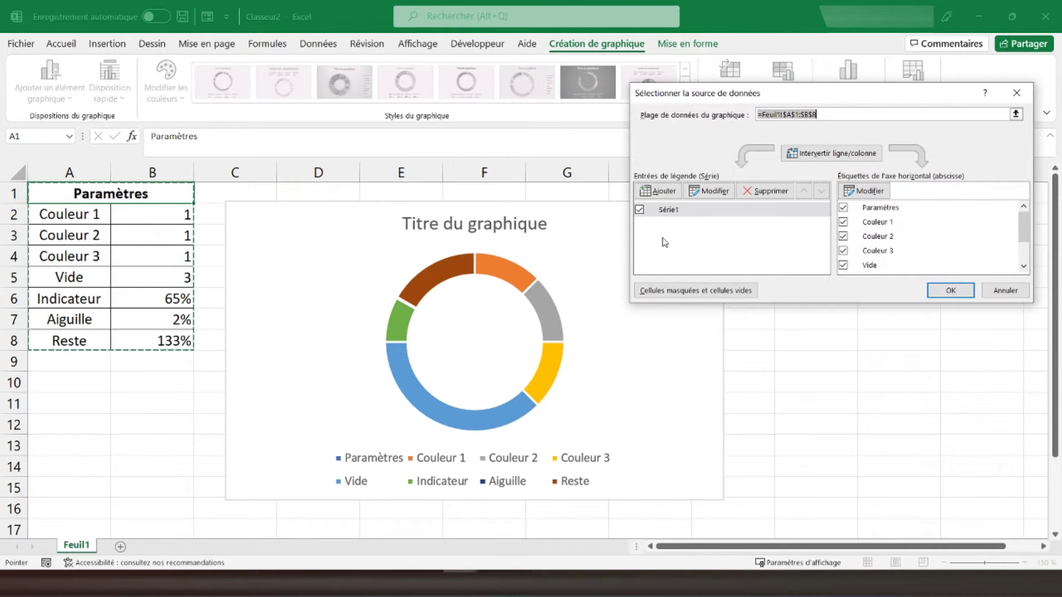
- Replace Série1 with a new series whose values are =Feuil1!$B$2:$B$5
left_click(766, 191)
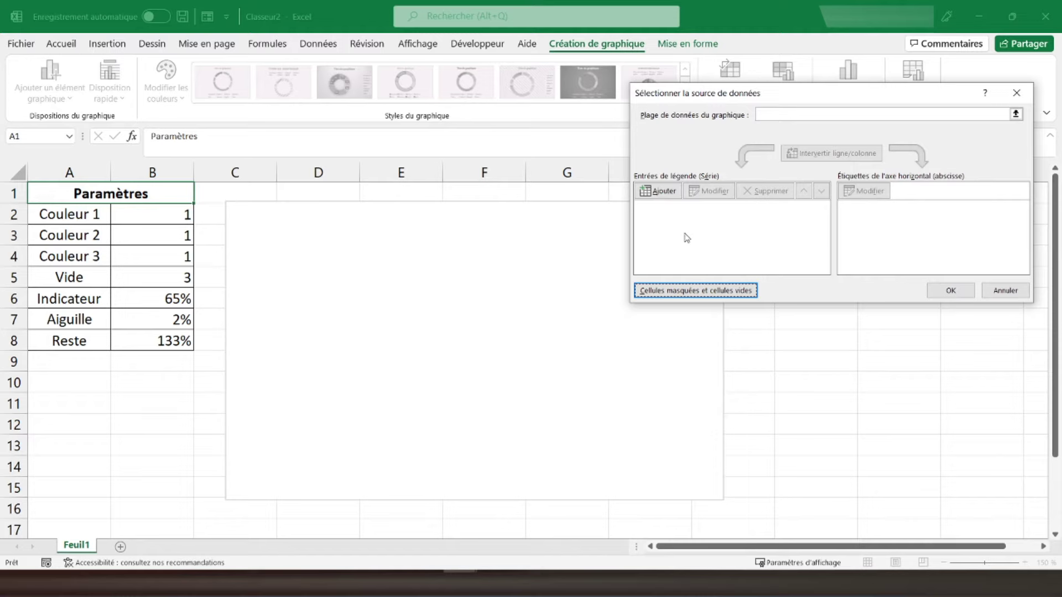
left_click(663, 192)
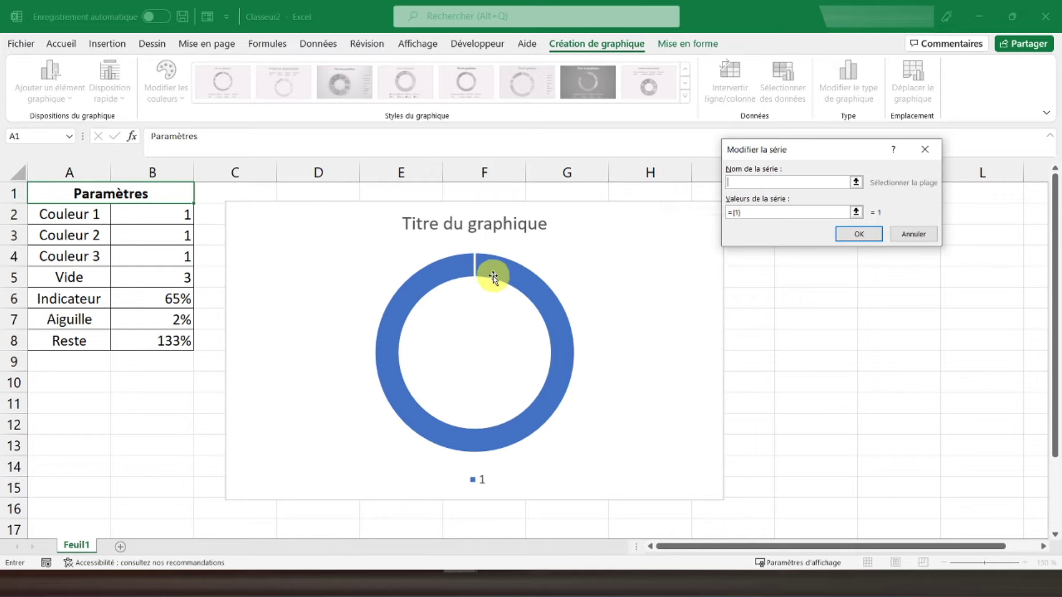
left_click_drag(762, 218, 700, 216)
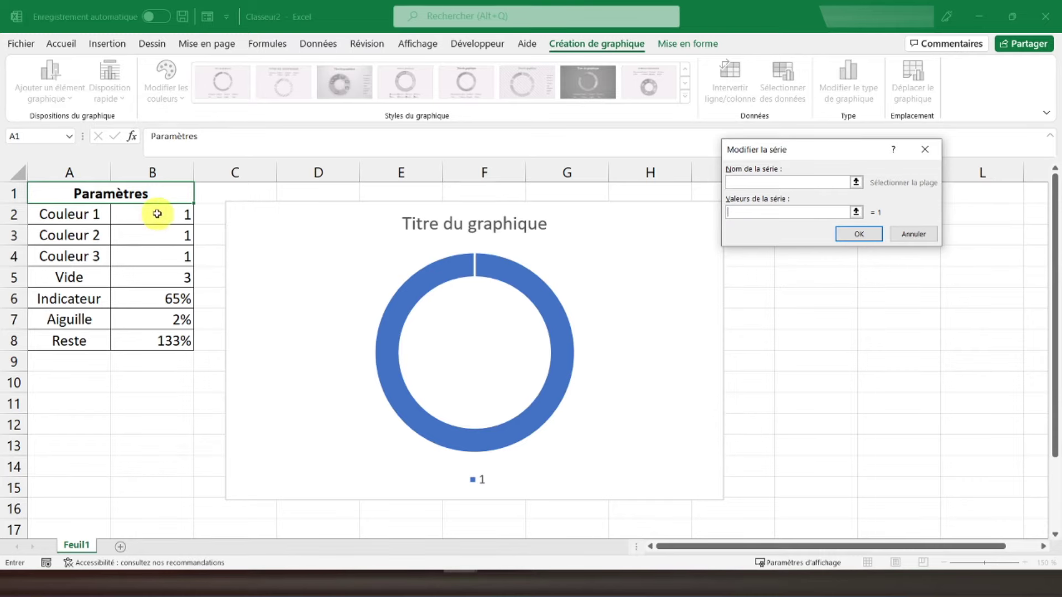
left_click_drag(157, 214, 155, 274)
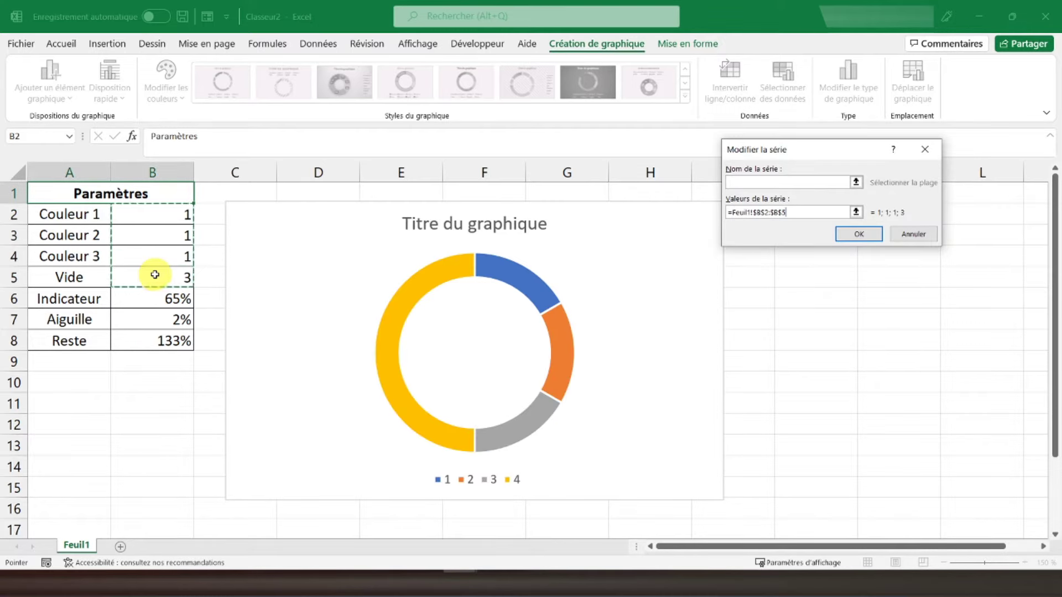
left_click(847, 235)
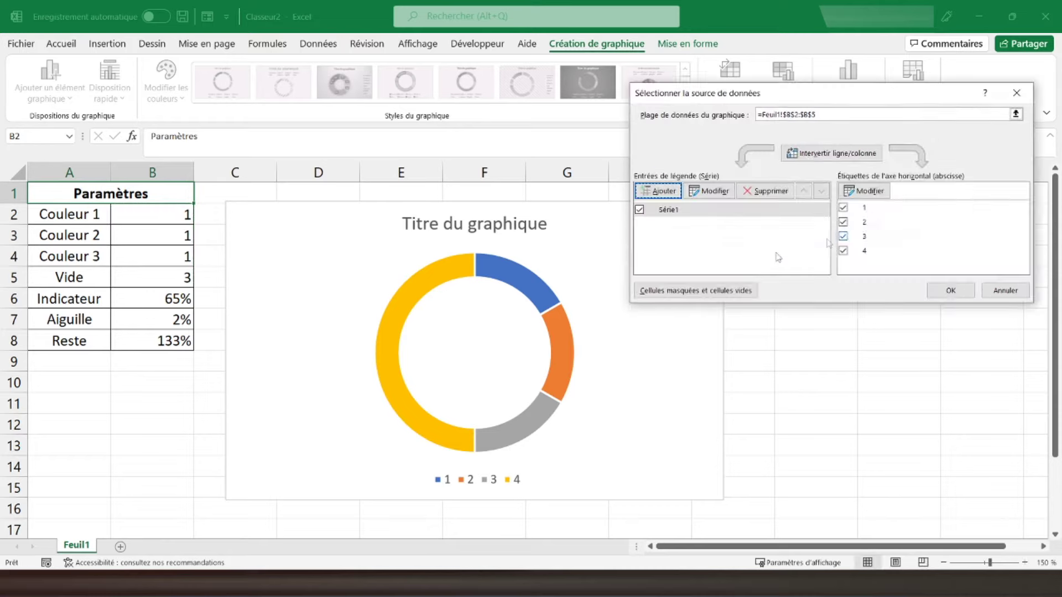
left_click(946, 291)
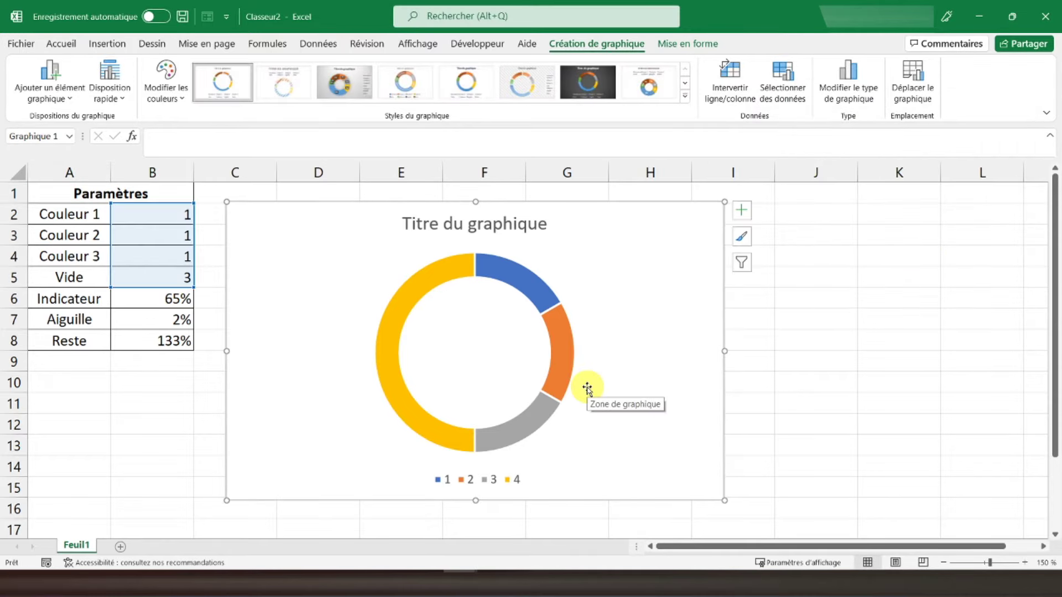
- Hide the legend and replace the placeholder title with 'Niveau de l'indicateur'
left_click(741, 210)
mouse_move(817, 253)
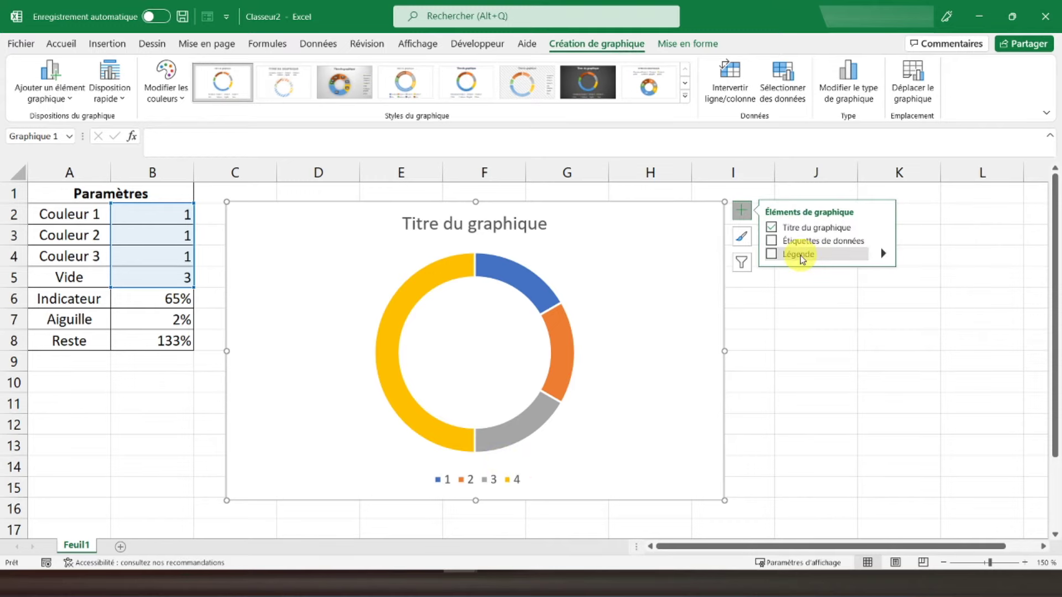
left_click(495, 222)
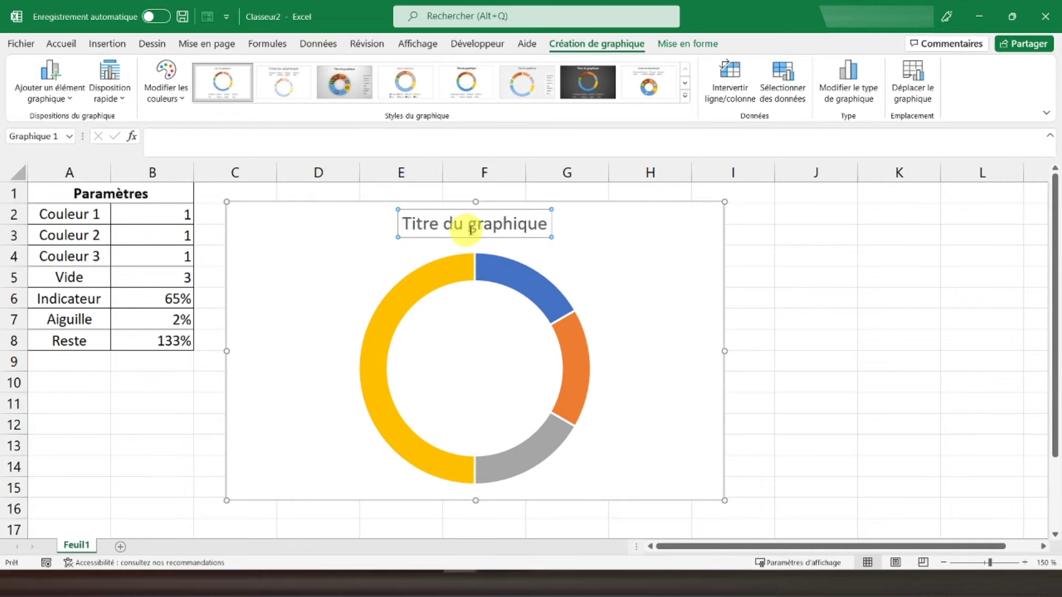
left_click_drag(408, 225, 447, 231)
left_click(454, 230)
left_click_drag(405, 225, 532, 225)
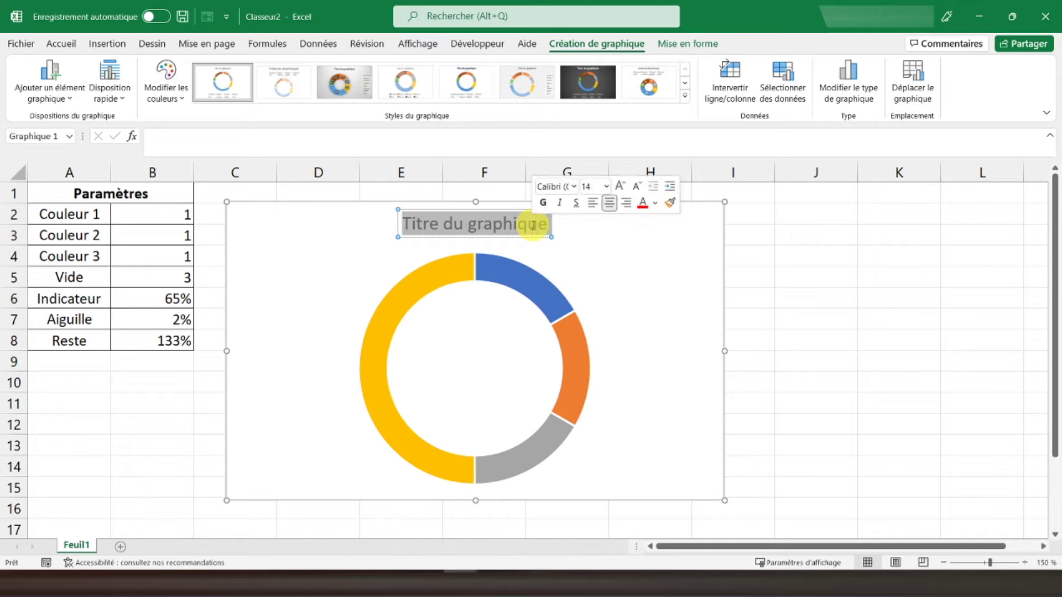
type("Niveau de l'ind")
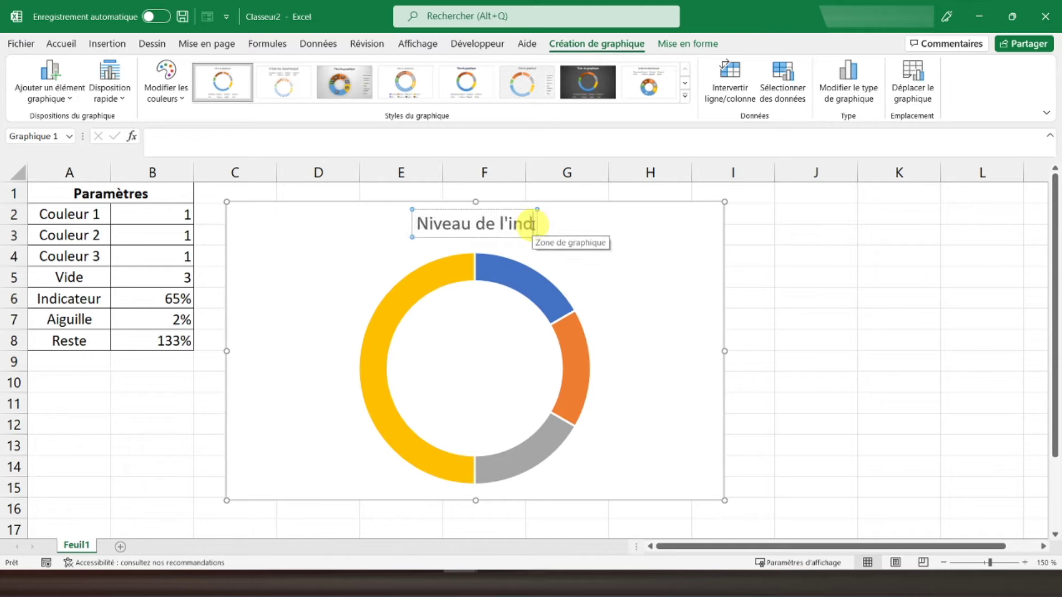
type("icateur")
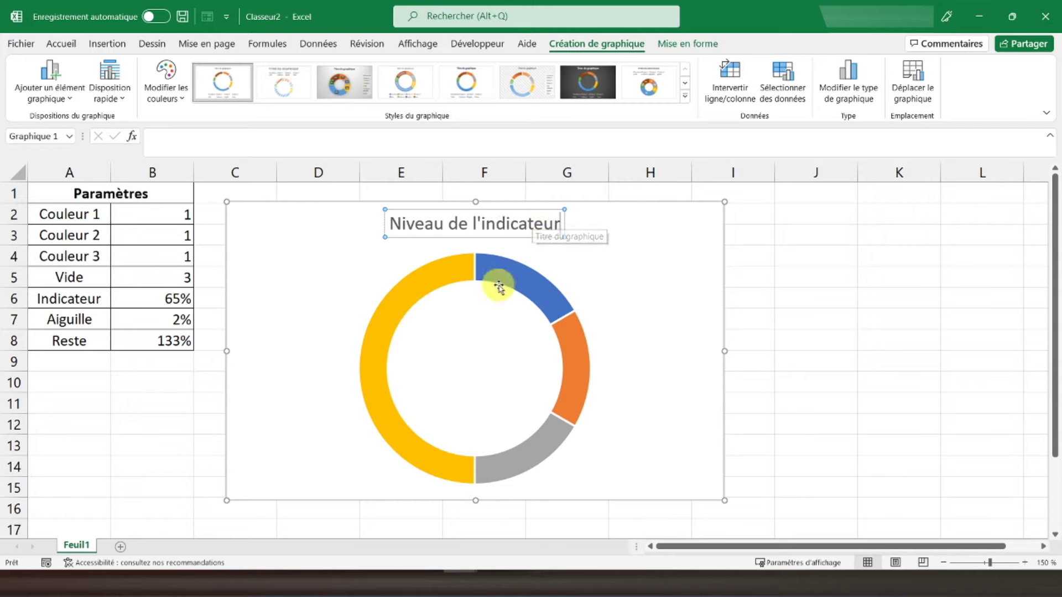
left_click(500, 279)
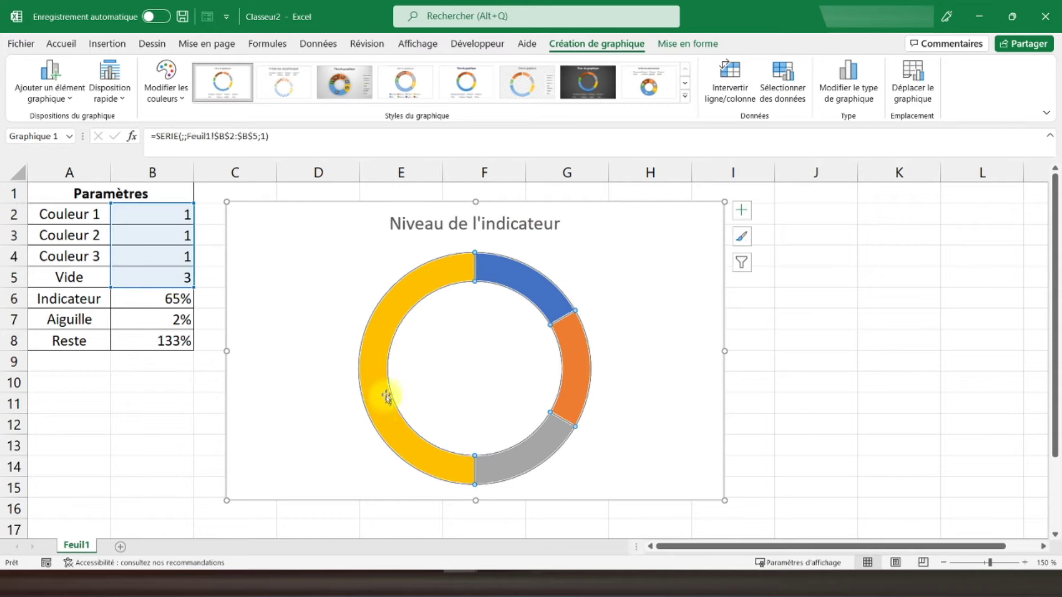
mouse_move(386, 394)
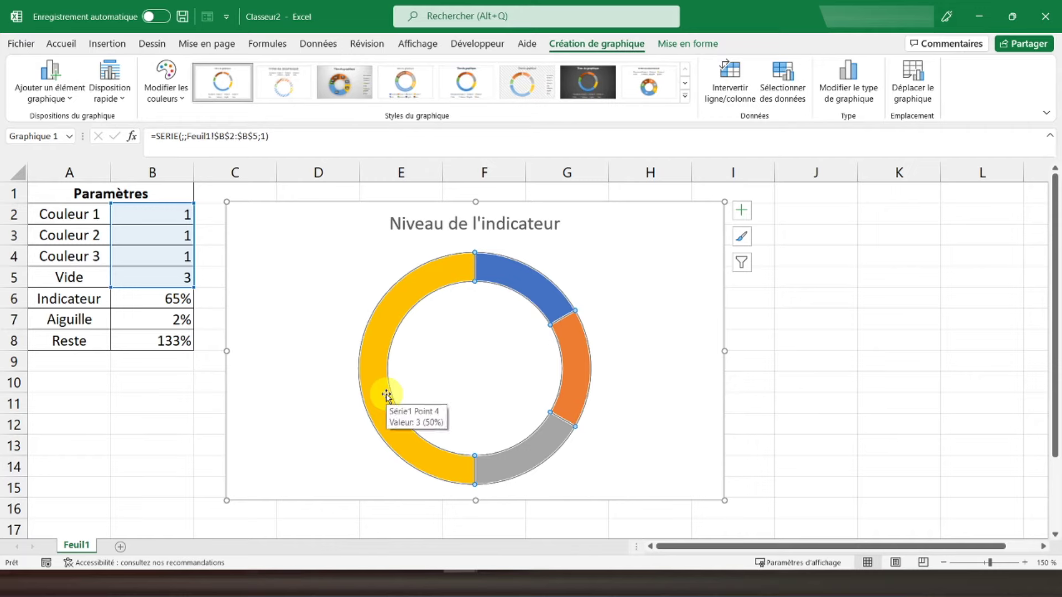
double_click(520, 283)
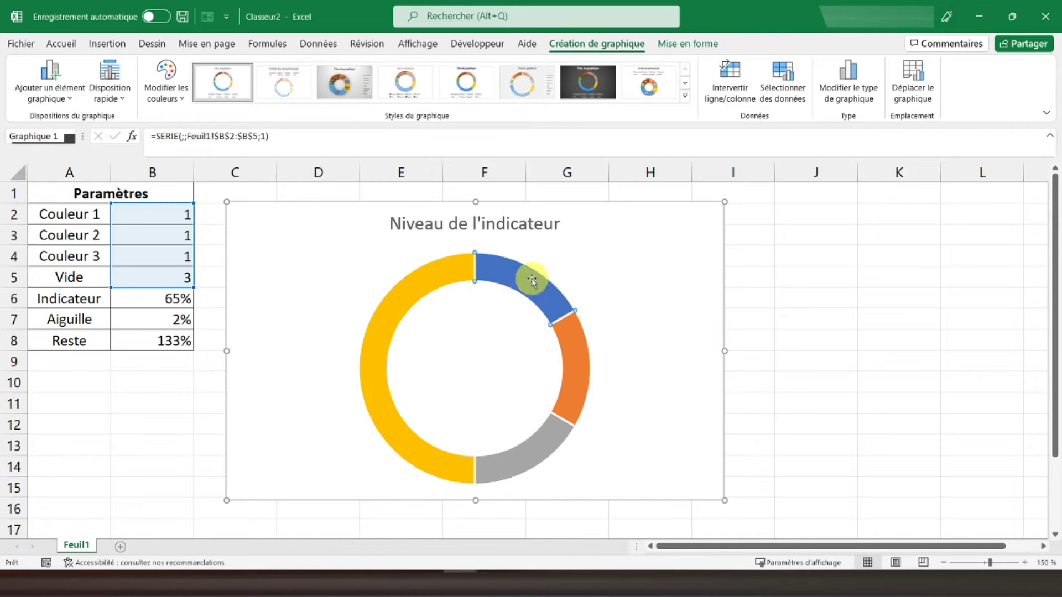
- Fill the first slice green and the second slice yellow, removing its outline
left_click(884, 223)
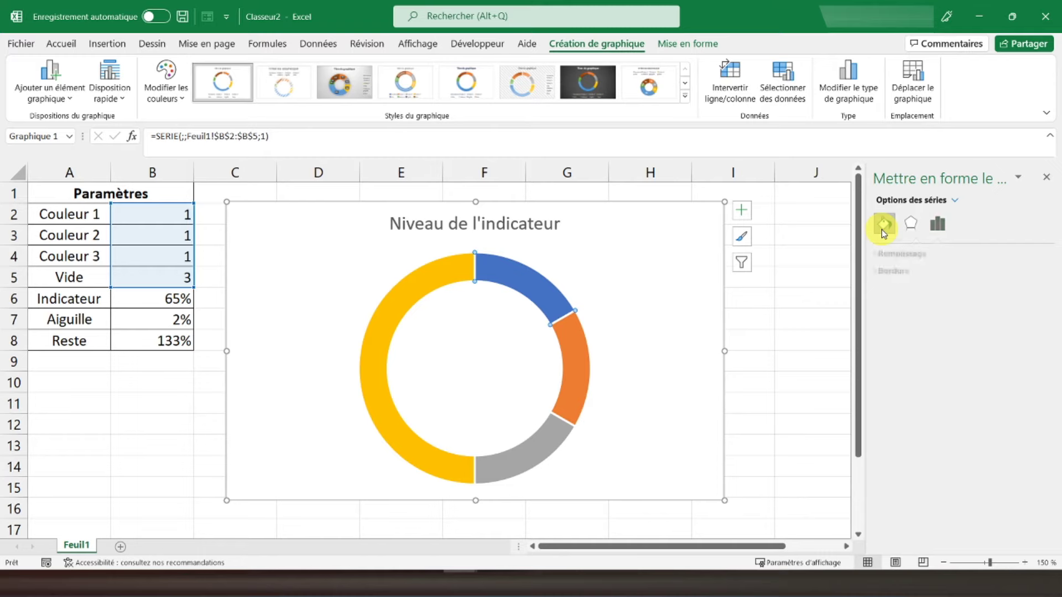
left_click(892, 253)
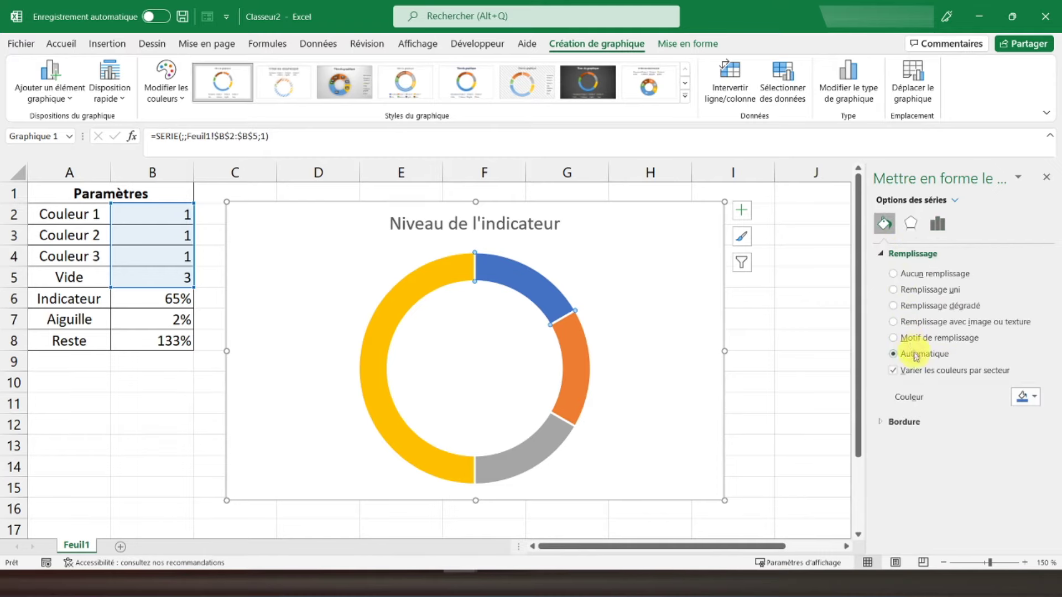
left_click(1035, 397)
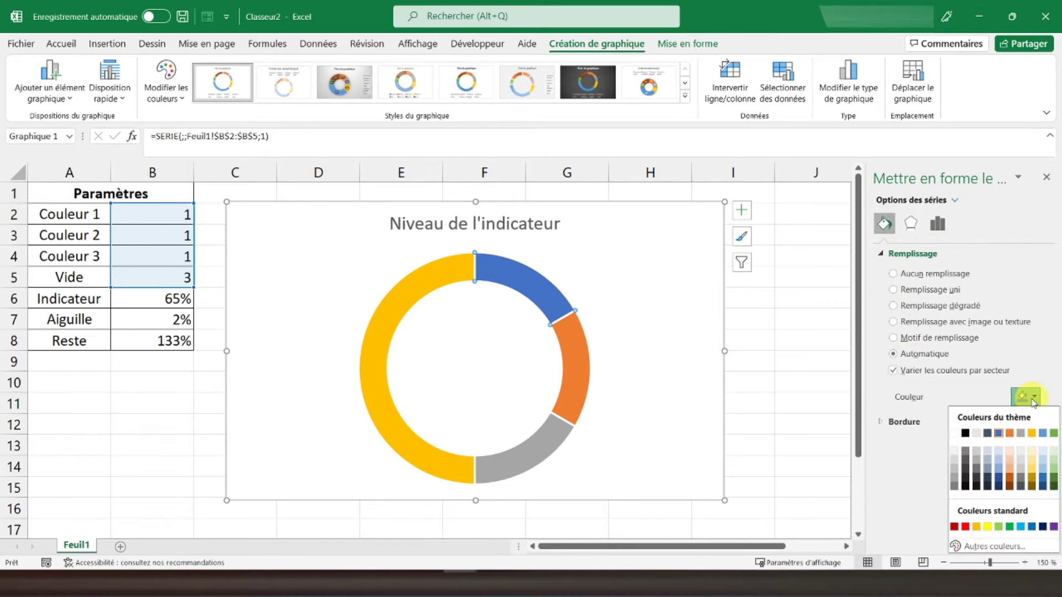
left_click(1009, 527)
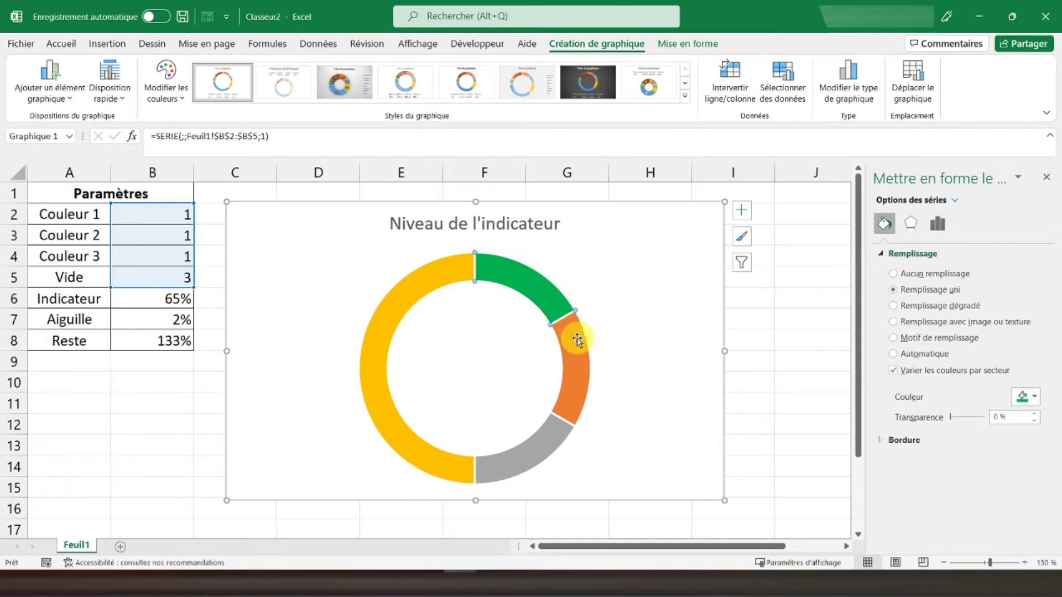
left_click(881, 440)
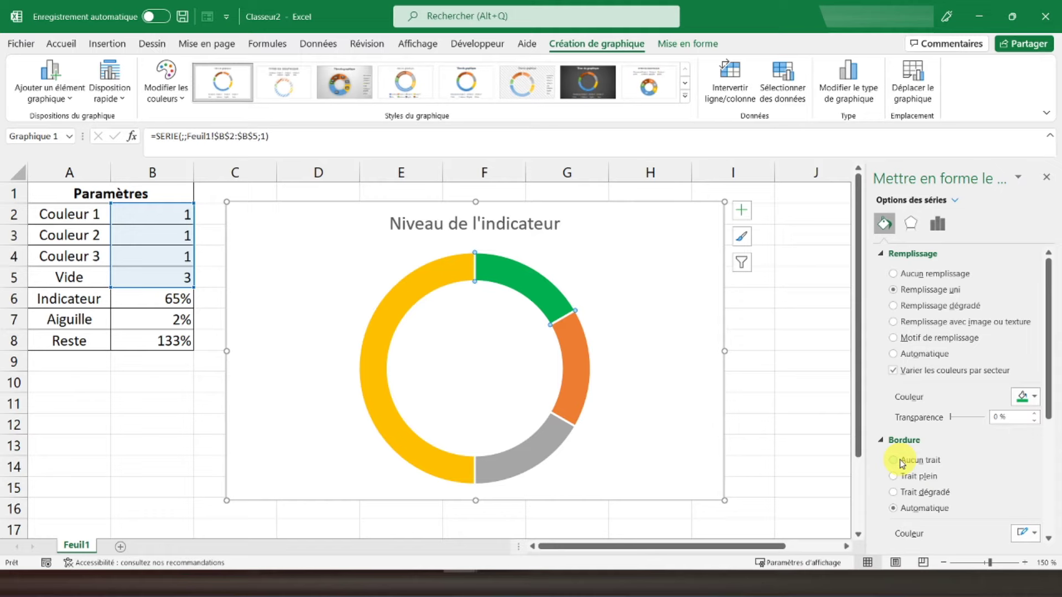
left_click(567, 340)
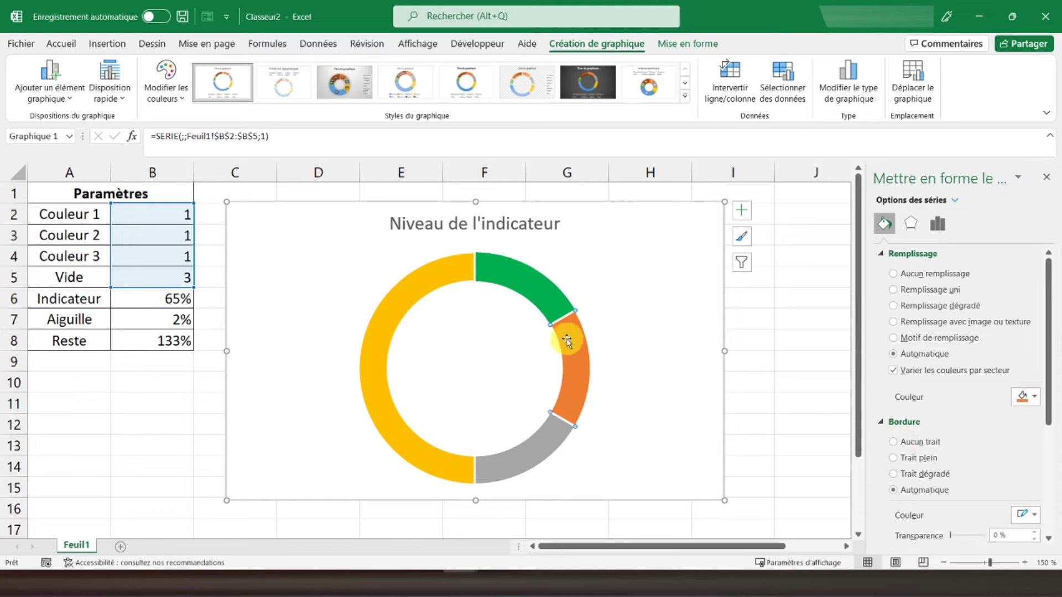
left_click(1026, 396)
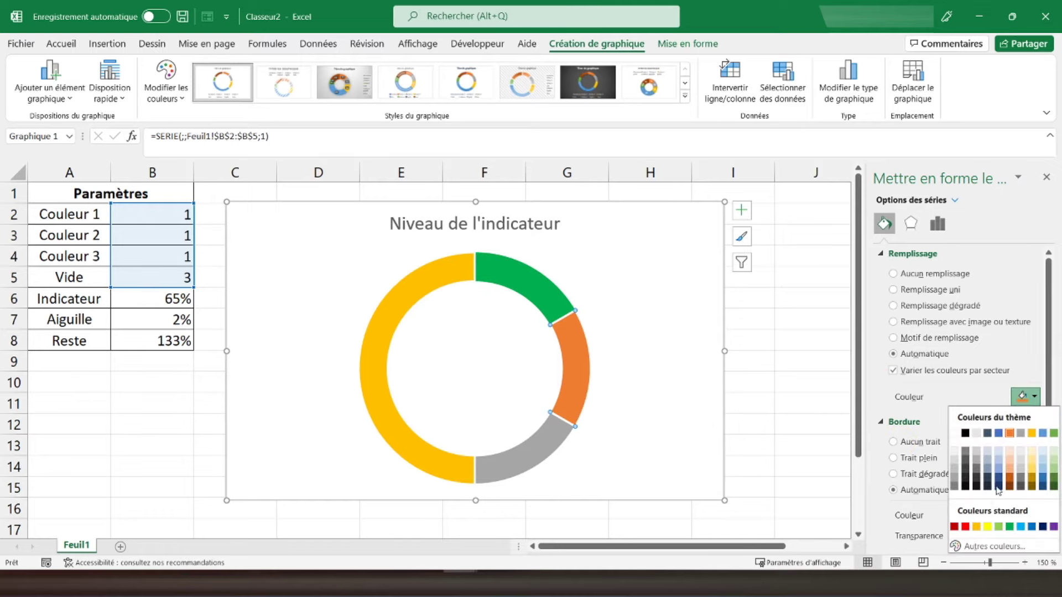
left_click(987, 528)
left_click(893, 460)
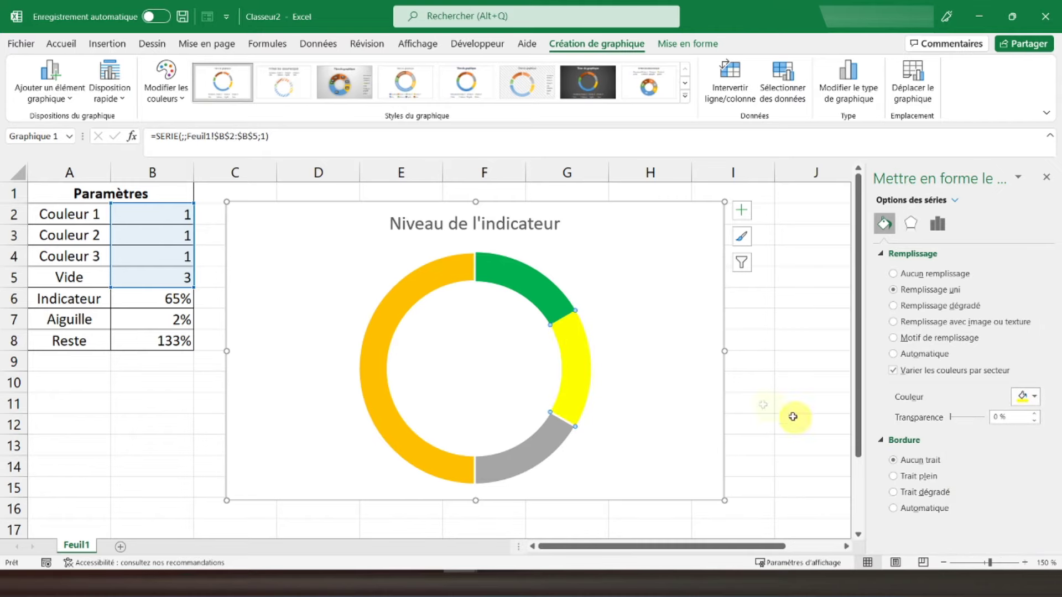
- Fill the third slice red and give the large Vide slice no fill
left_click(551, 440)
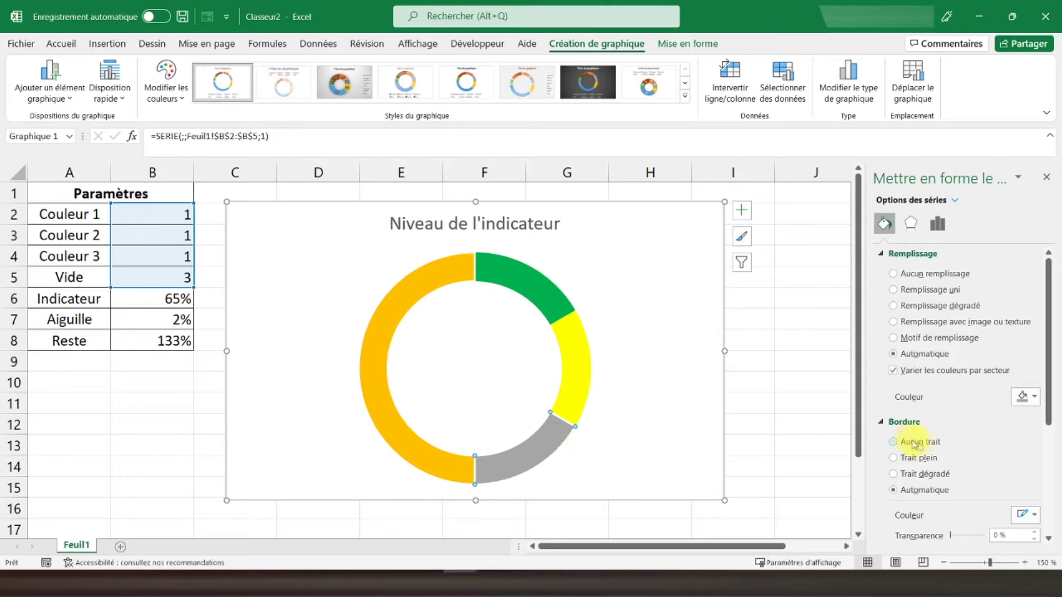
left_click(1033, 398)
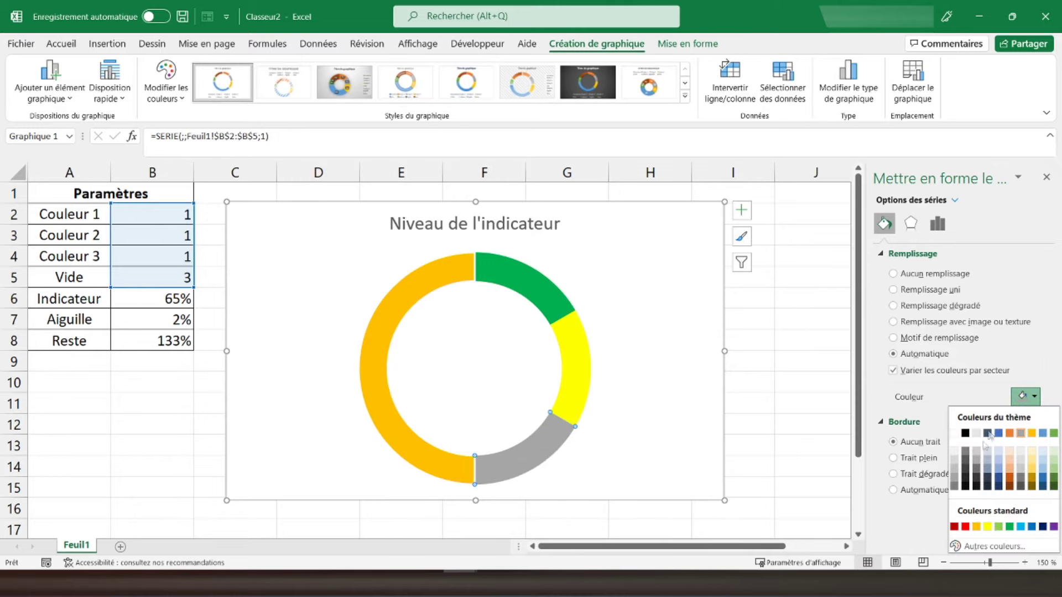
left_click(965, 527)
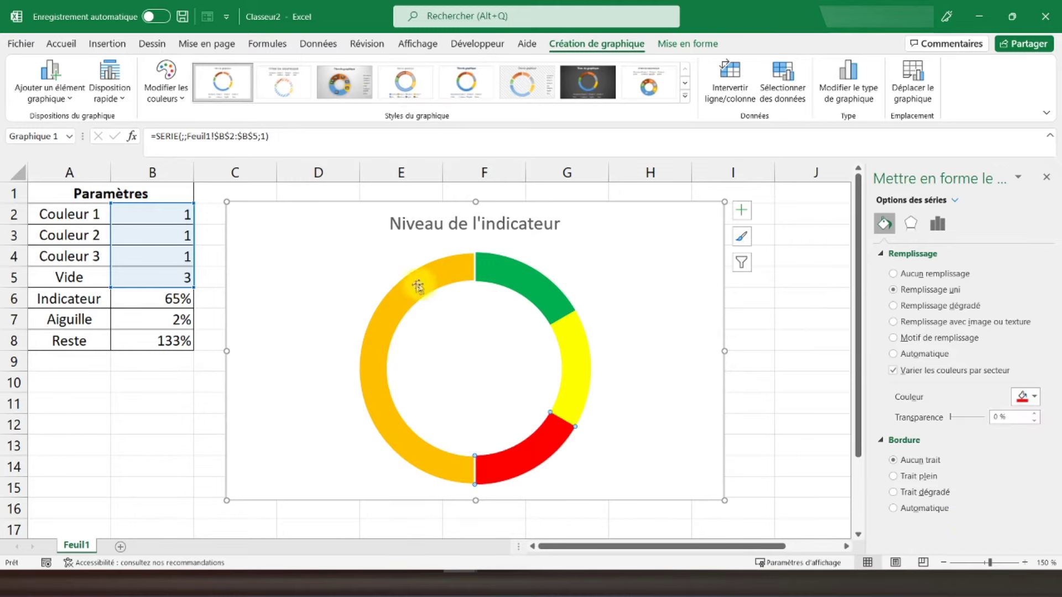
left_click(381, 357)
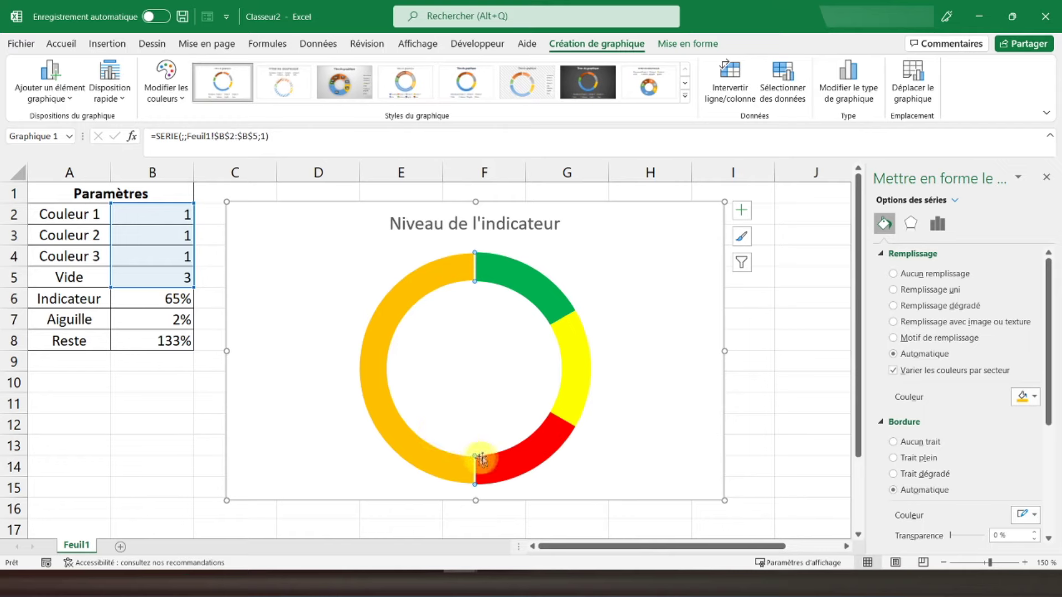
left_click(933, 278)
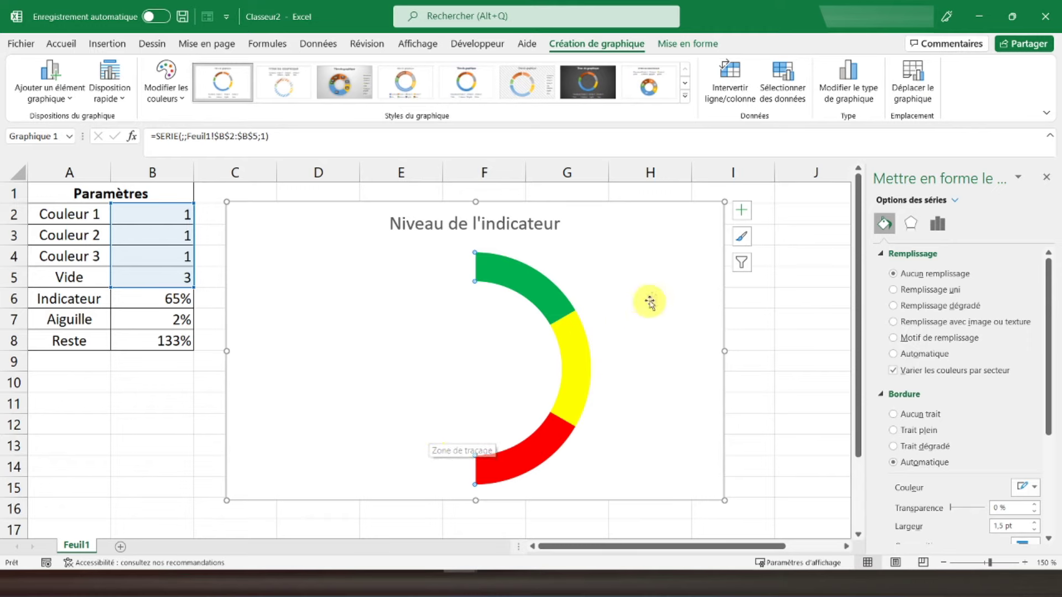
left_click(702, 252)
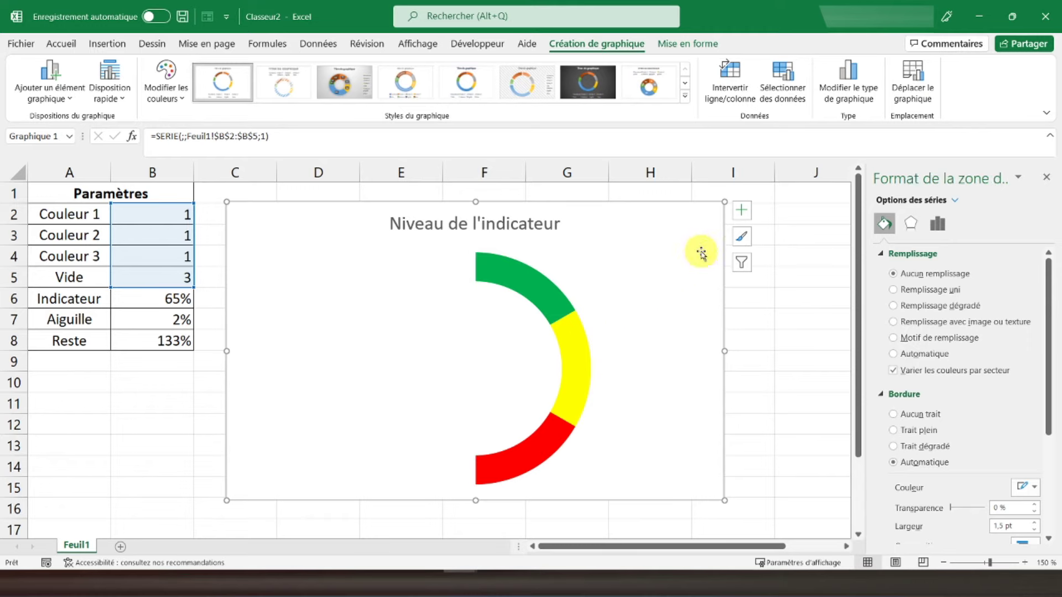
- Add a second chart series with values B6:B8 (65%, 2%, 133%)
left_click(792, 105)
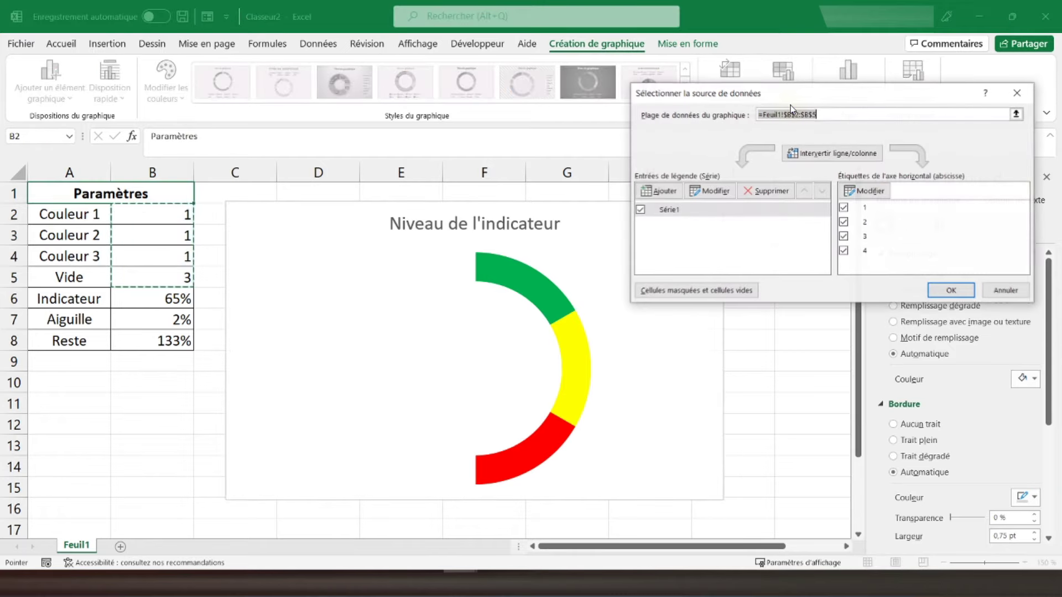
left_click(664, 192)
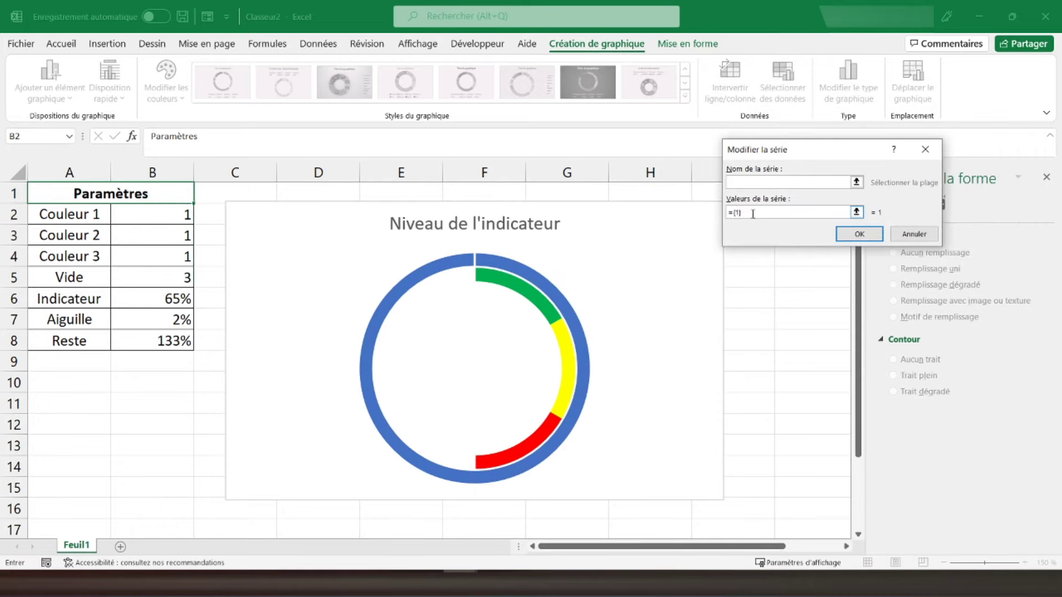
left_click_drag(755, 218, 709, 214)
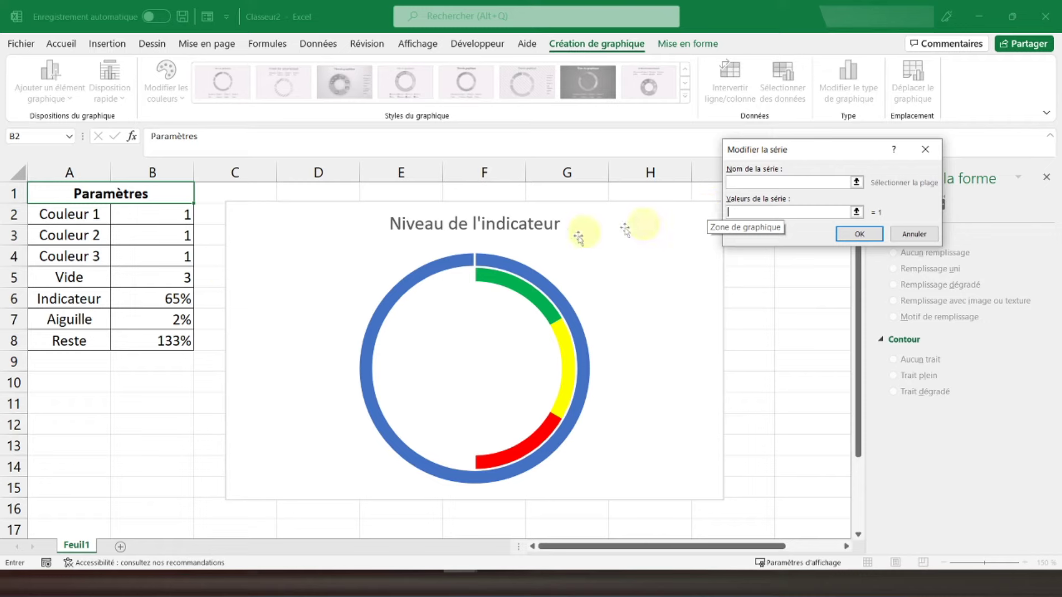
left_click(142, 296)
left_click_drag(142, 296, 140, 339)
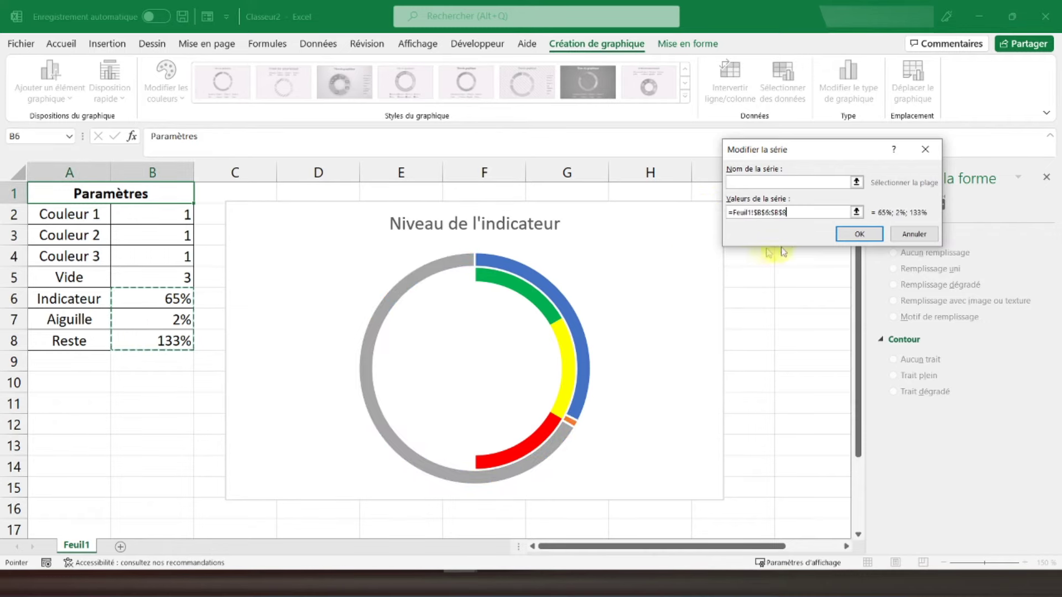
left_click(861, 234)
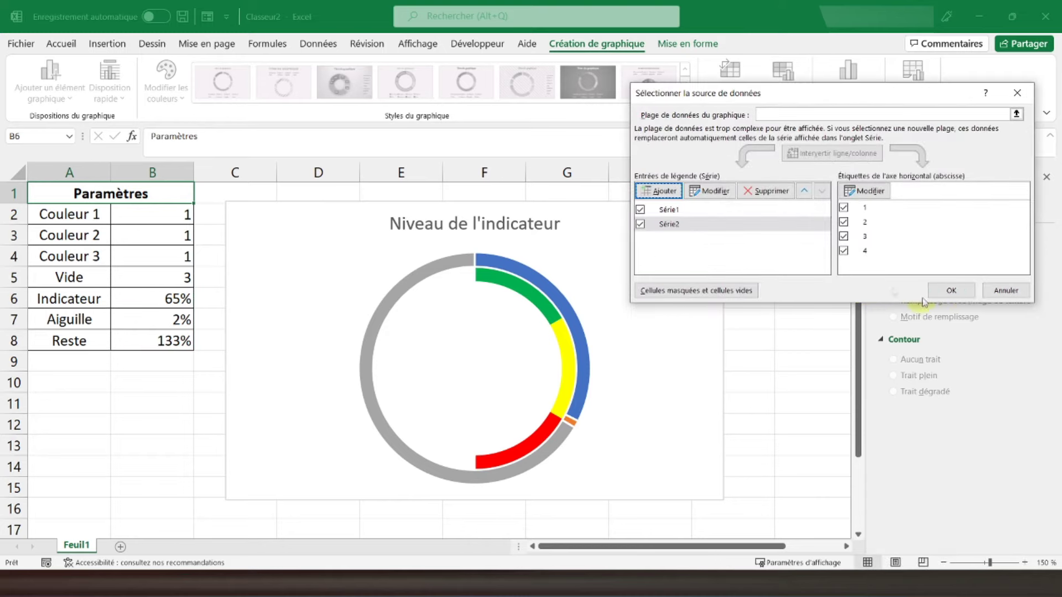
left_click(951, 291)
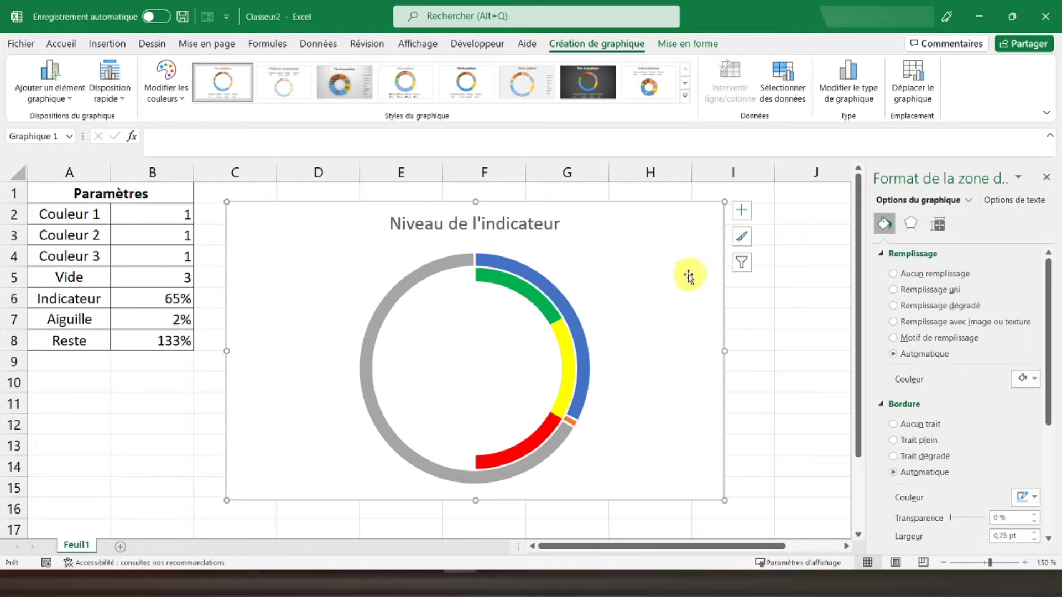
- Switch the chart to a combined chart type, keeping Série1 as a doughnut
left_click_drag(549, 314, 692, 276)
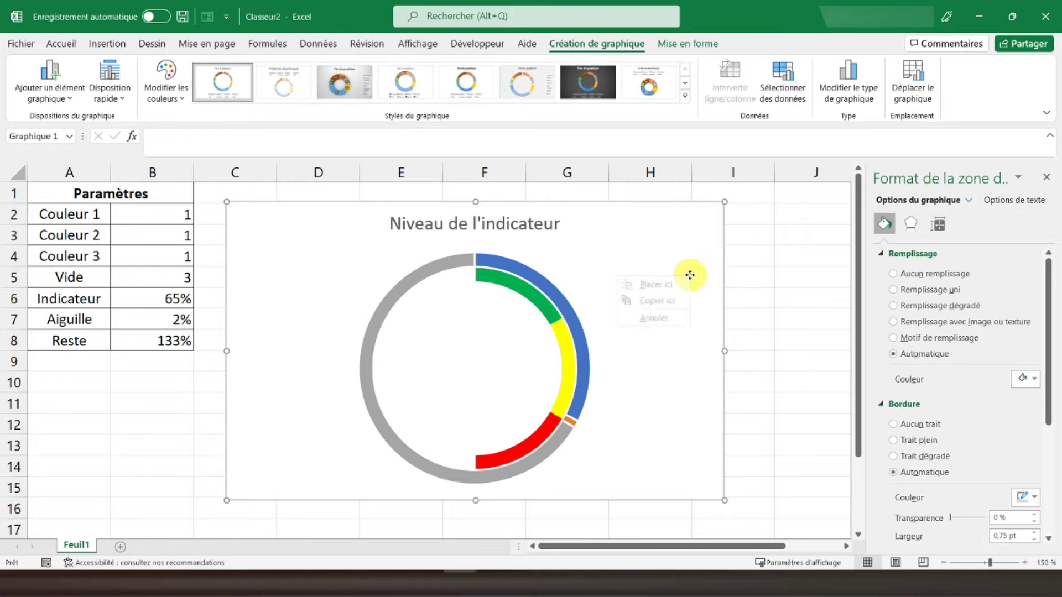
left_click(703, 226)
right_click(706, 219)
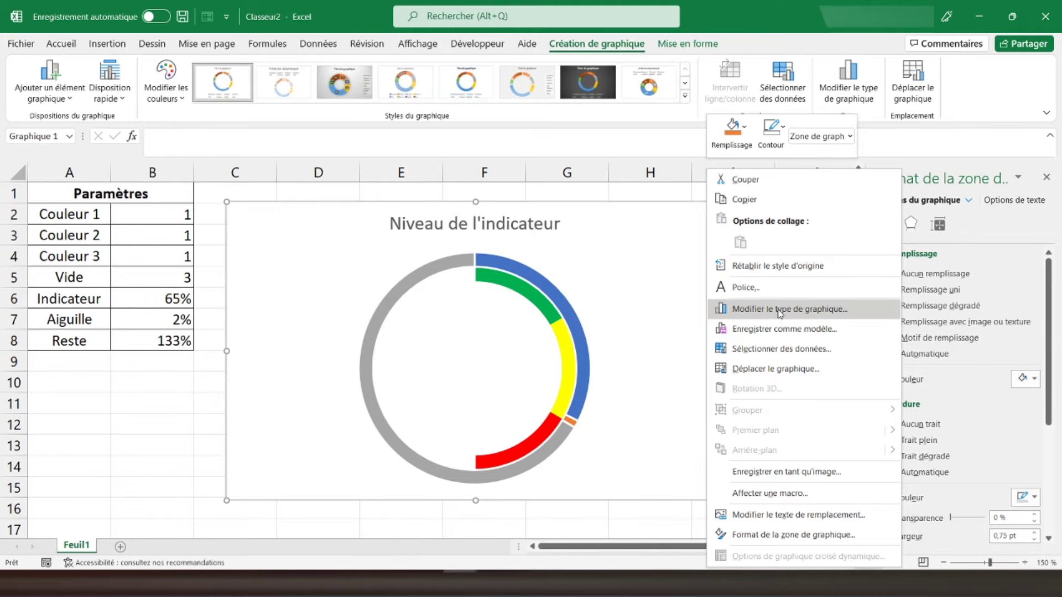
left_click(780, 313)
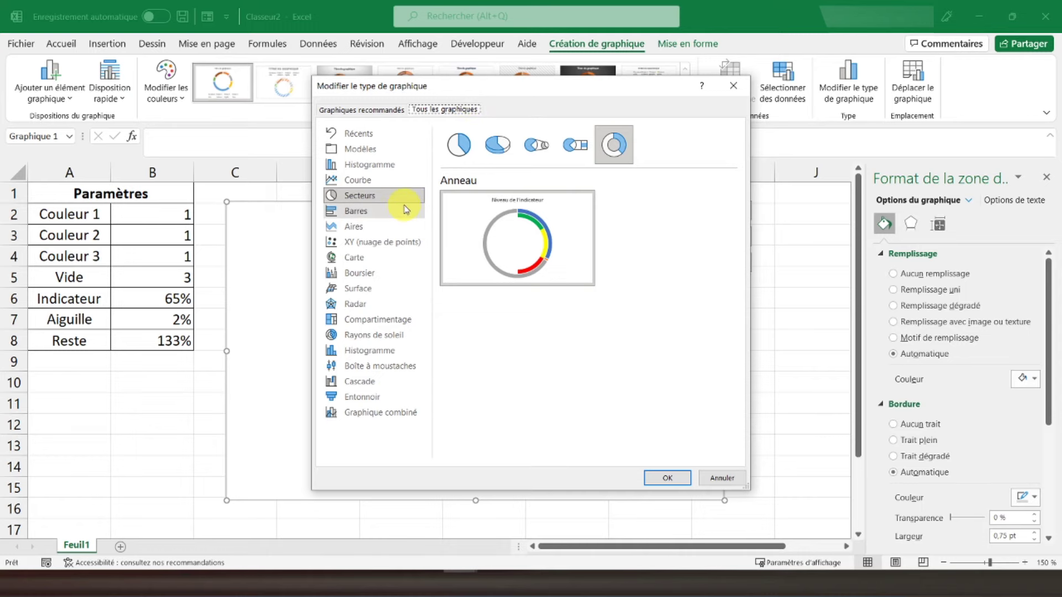
left_click(374, 416)
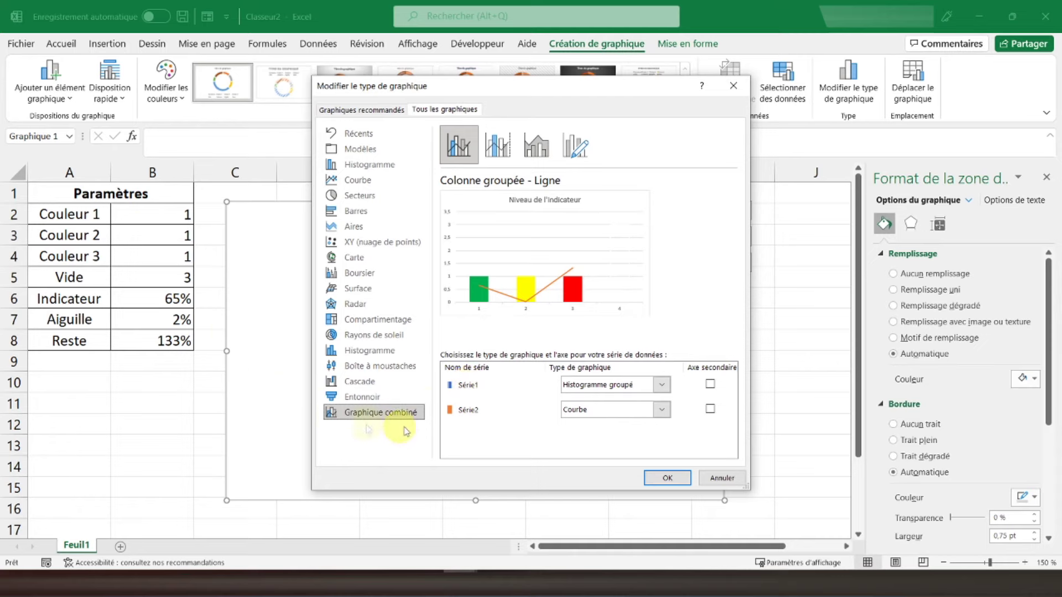
left_click(661, 386)
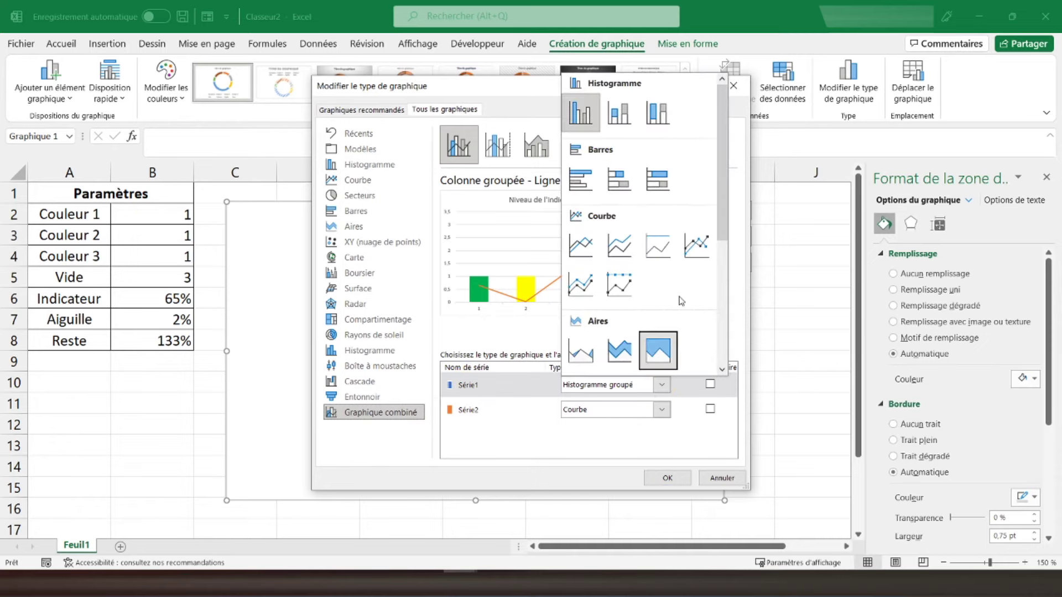
scroll(658, 332, "down", 3)
left_click(696, 302)
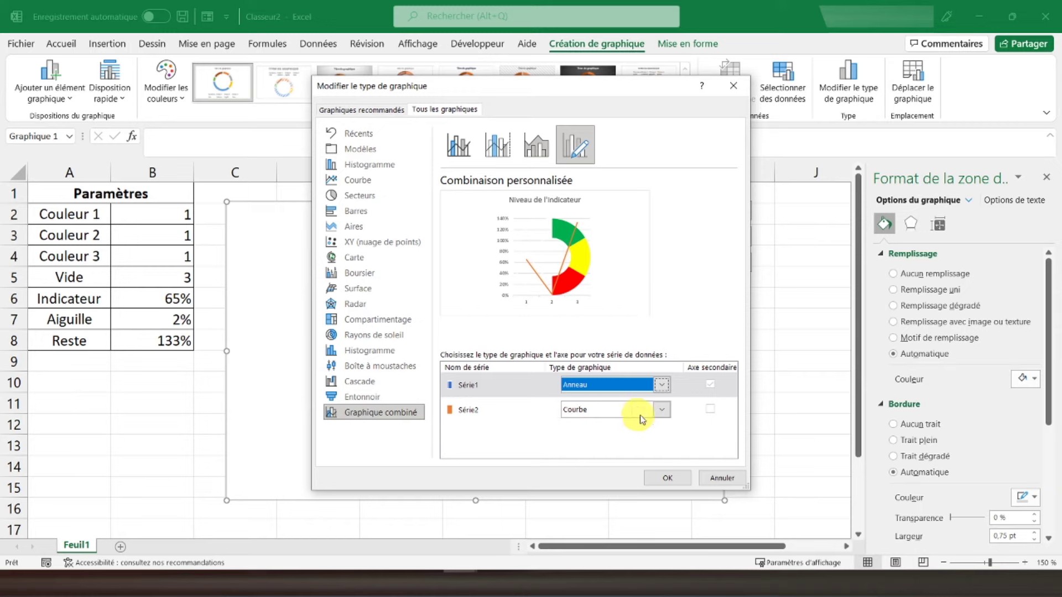
- Make Série2 a pie (Secteurs) on the secondary axis, leaving Série1 on the primary axis
left_click(661, 409)
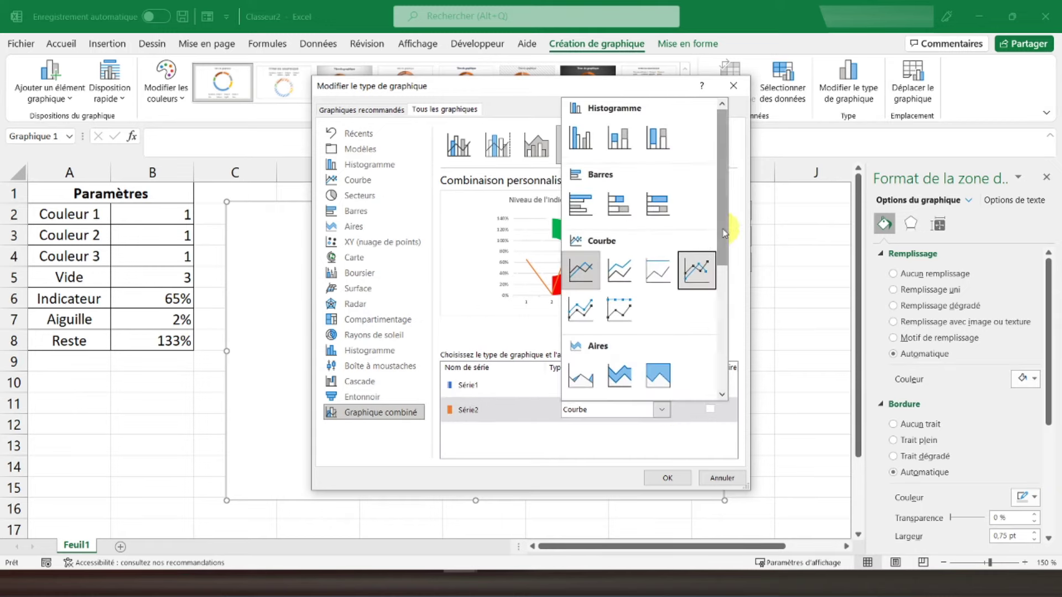
left_click_drag(718, 236, 719, 334)
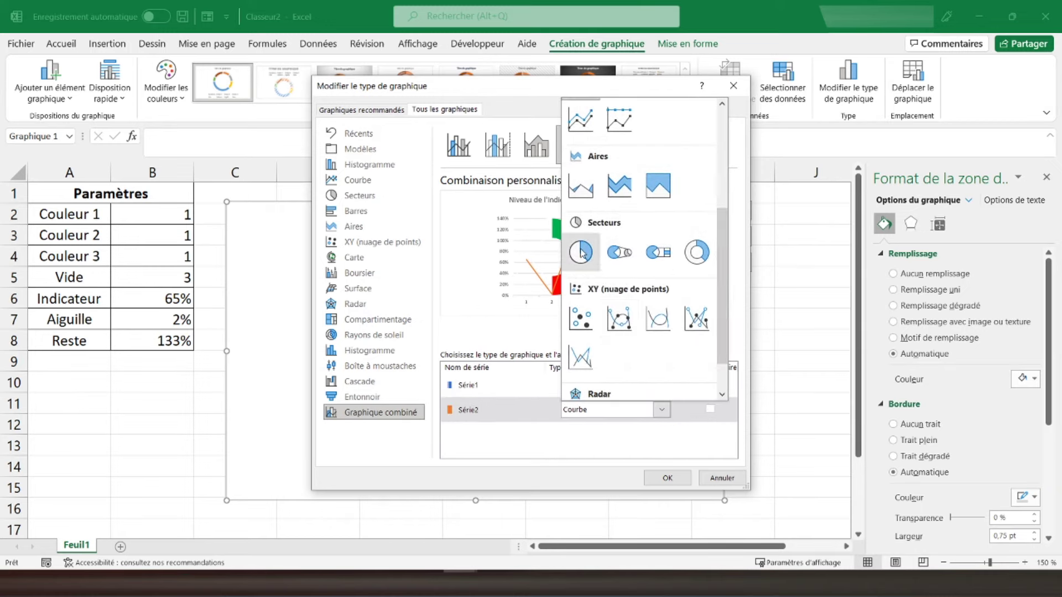
left_click(581, 252)
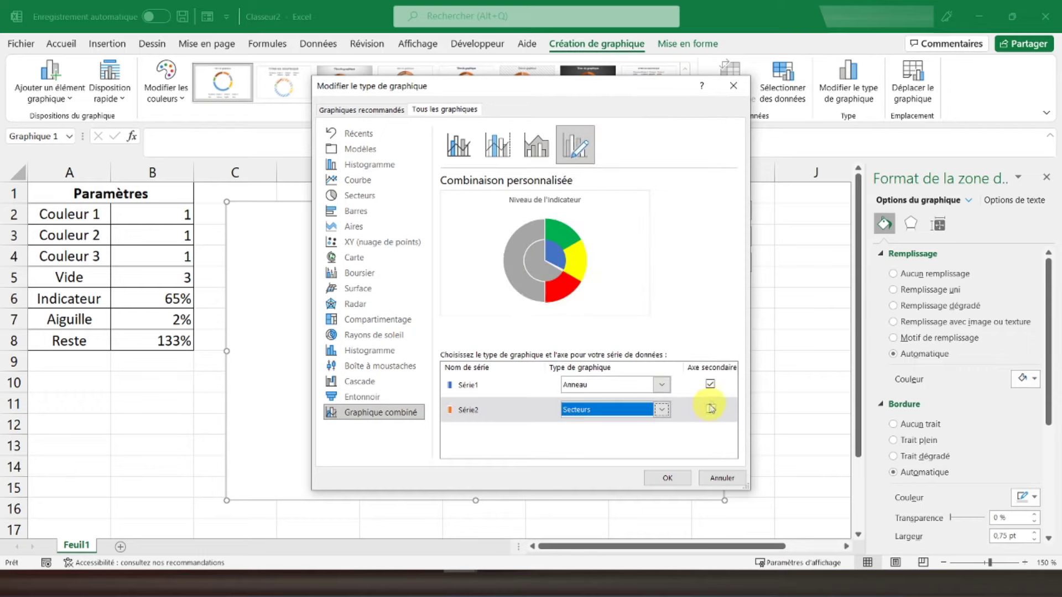
left_click(710, 384)
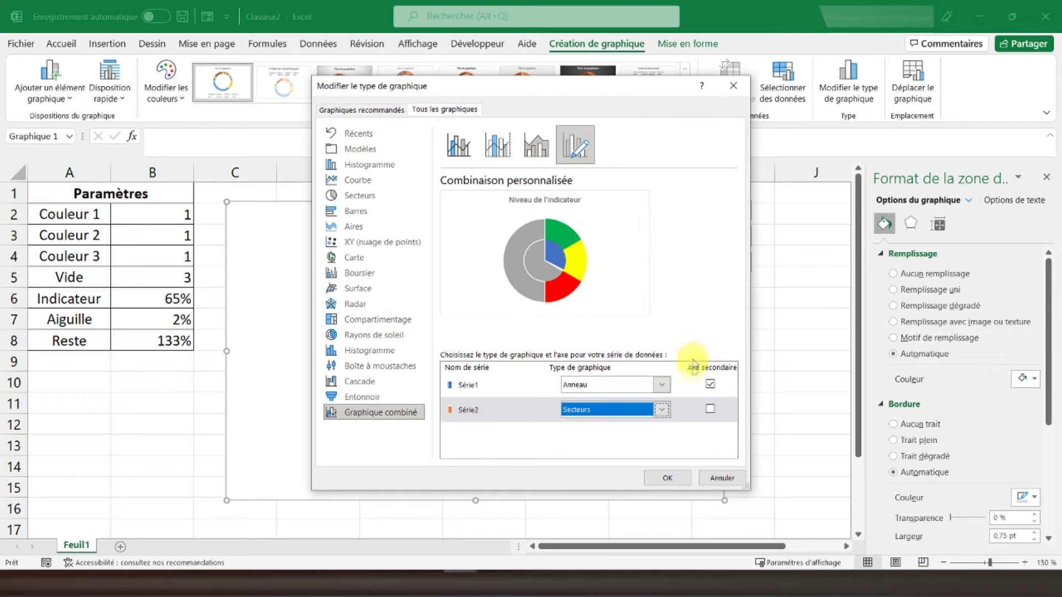
left_click(710, 409)
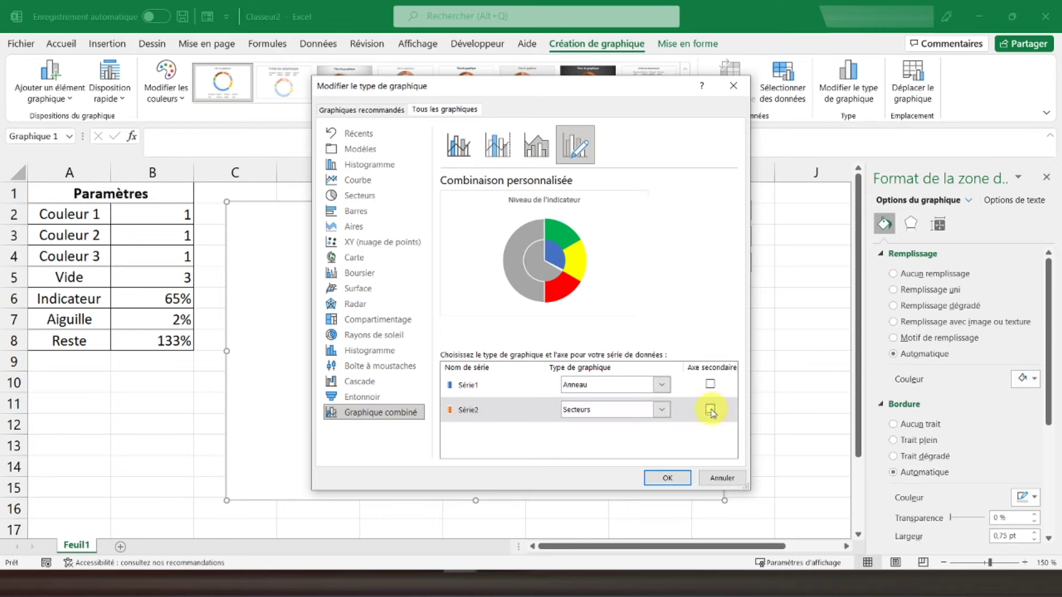
left_click(710, 410)
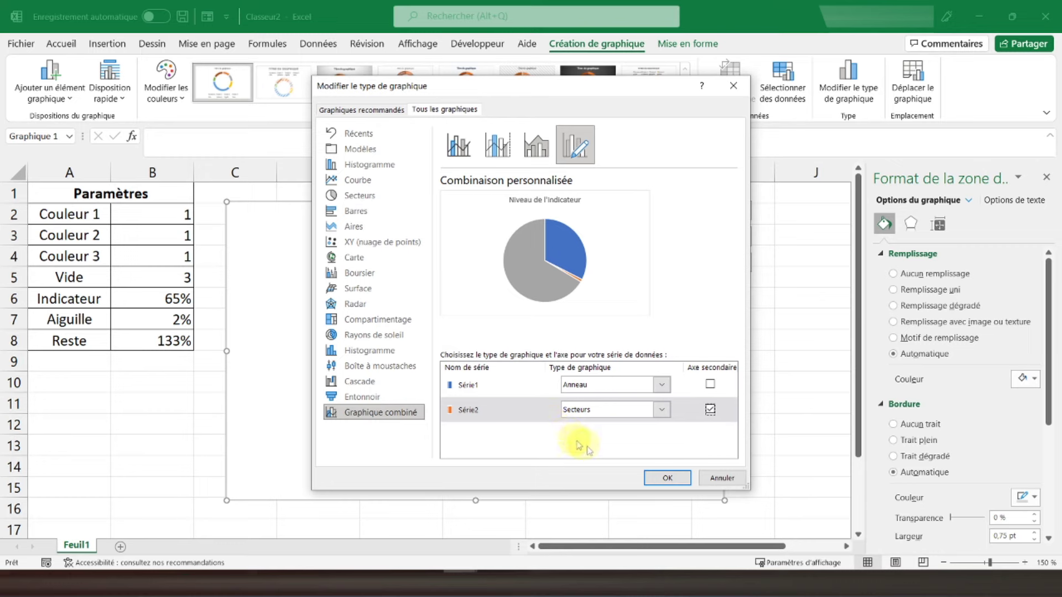
left_click(666, 477)
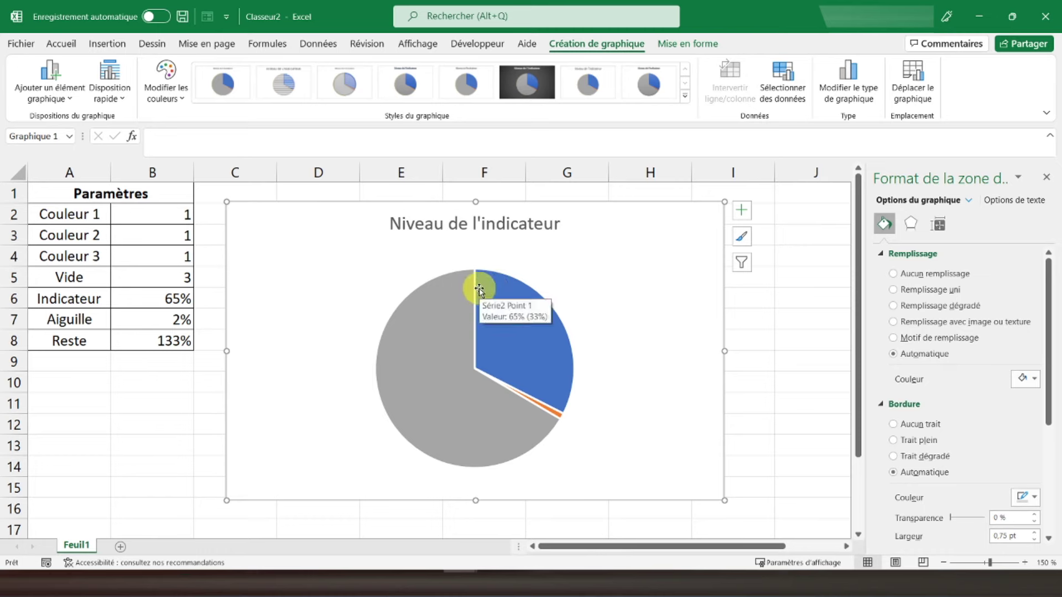
mouse_move(486, 410)
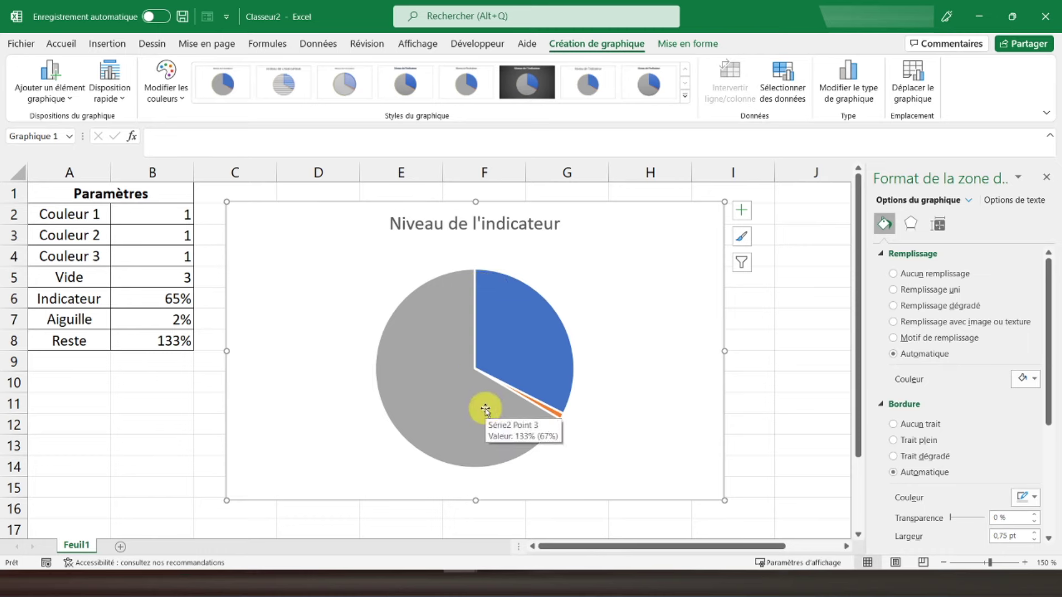
- Give the grey Reste and blue Indicateur pie slices no fill
left_click(485, 410)
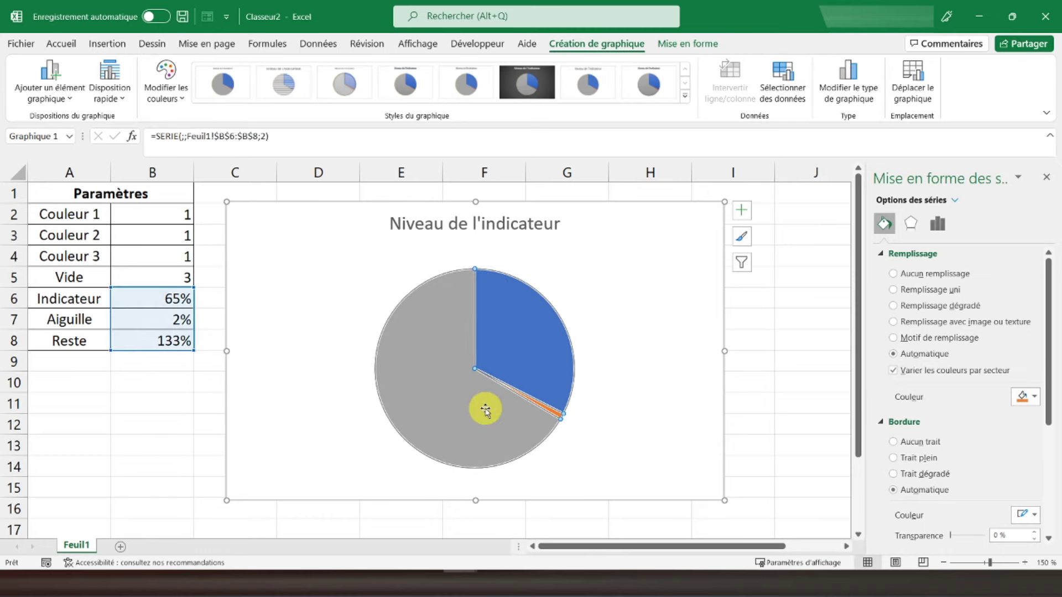
left_click(485, 410)
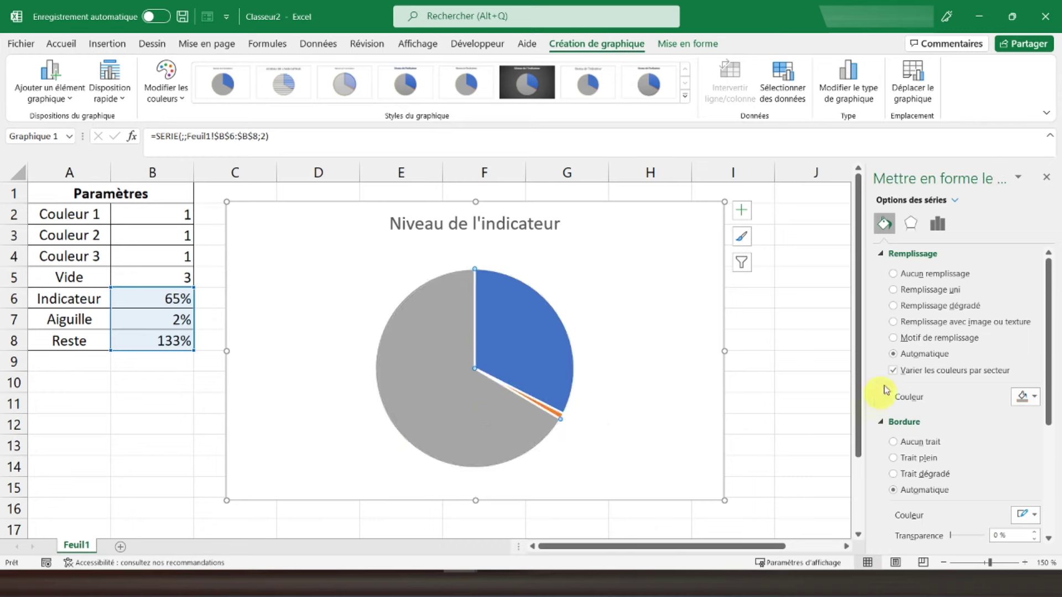
left_click(938, 277)
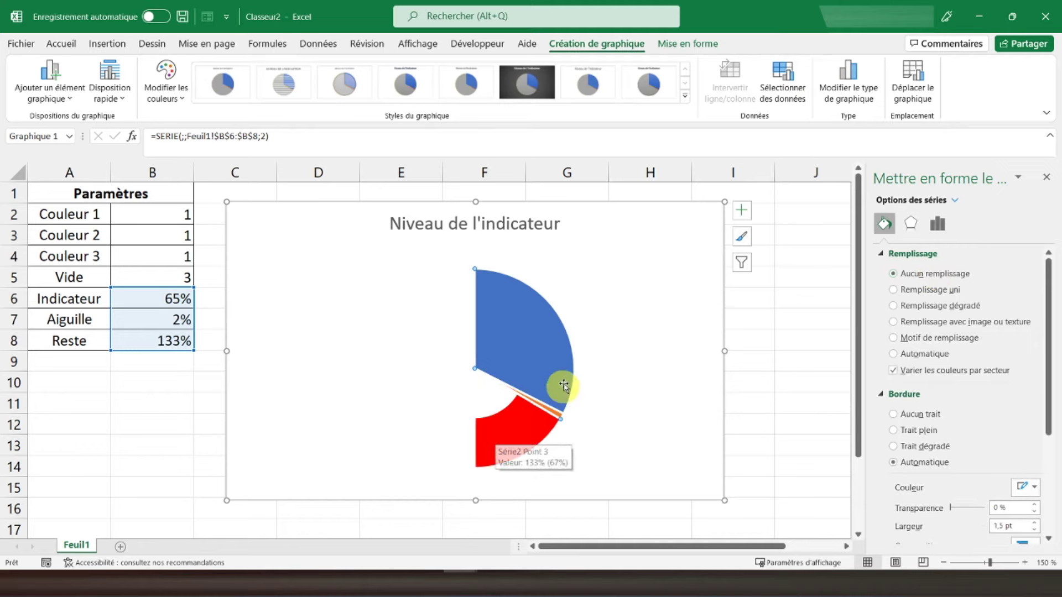
left_click(533, 310)
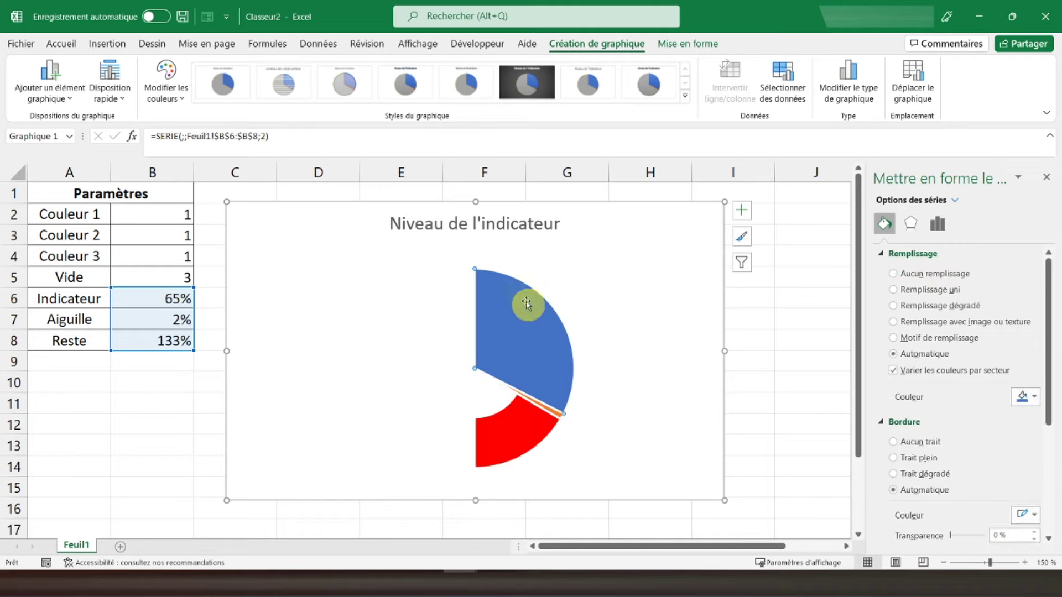
mouse_move(523, 332)
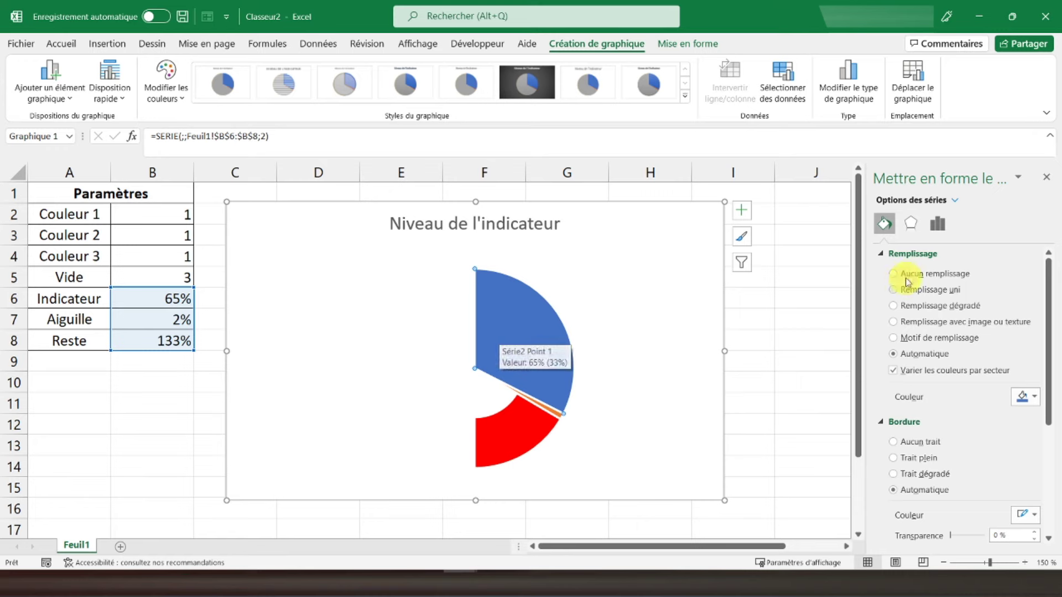
left_click(919, 275)
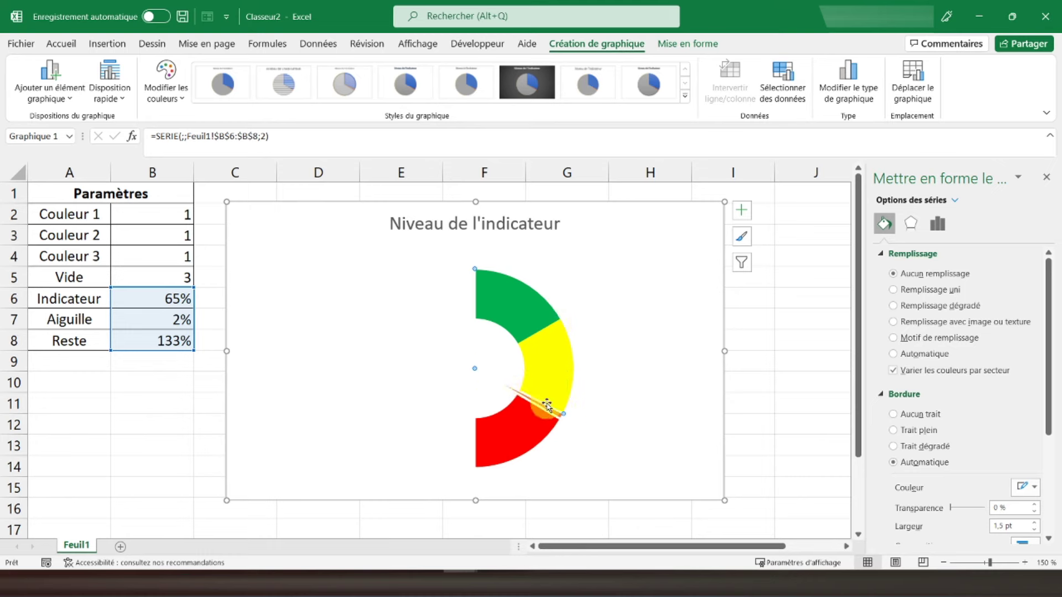
- Fill the thin Aiguille needle slice black and remove its outline
left_click(549, 409)
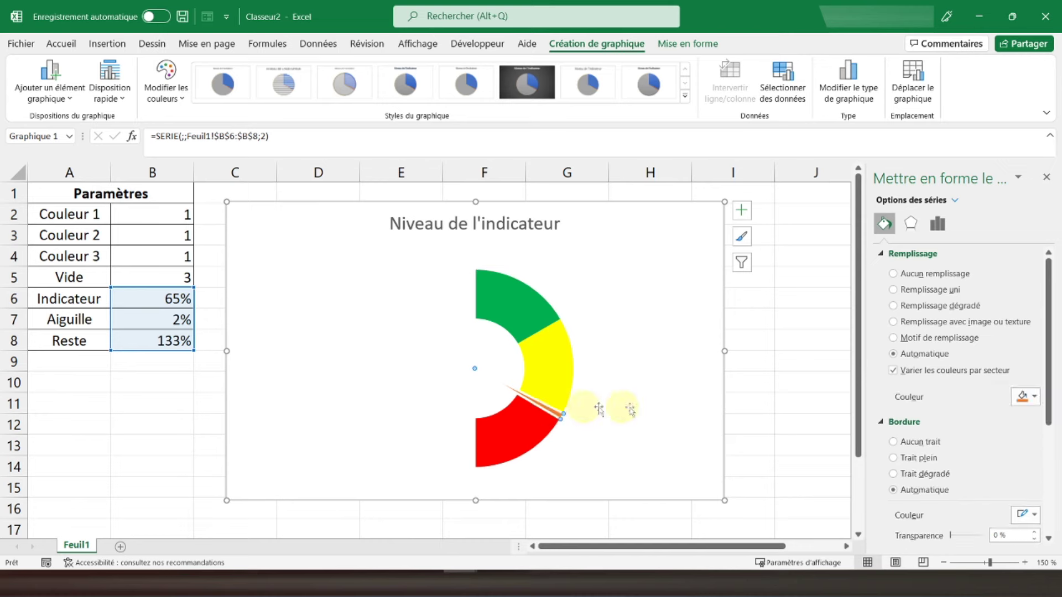
left_click(1017, 398)
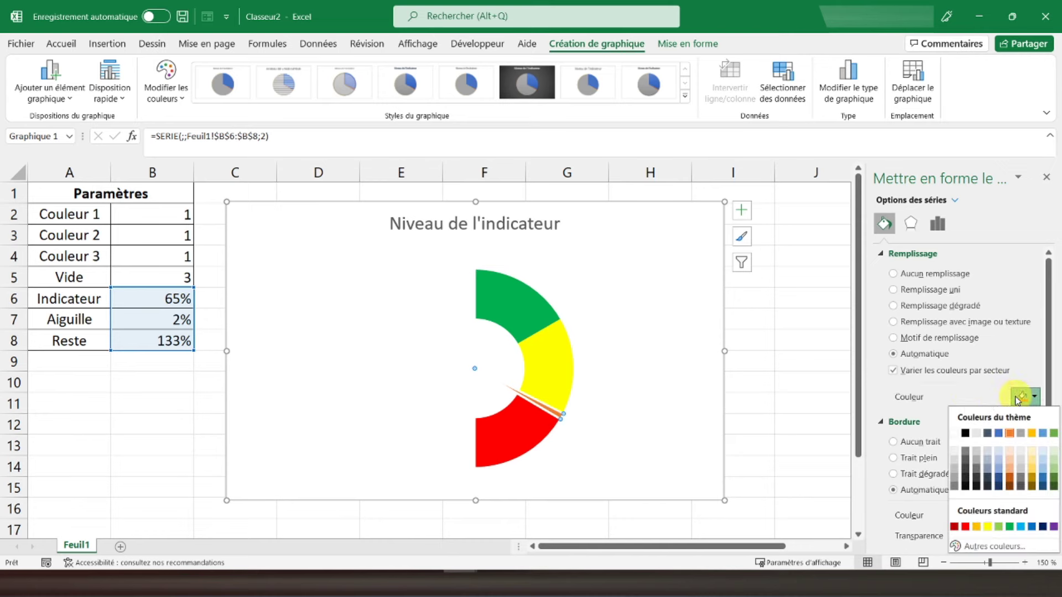
left_click(964, 434)
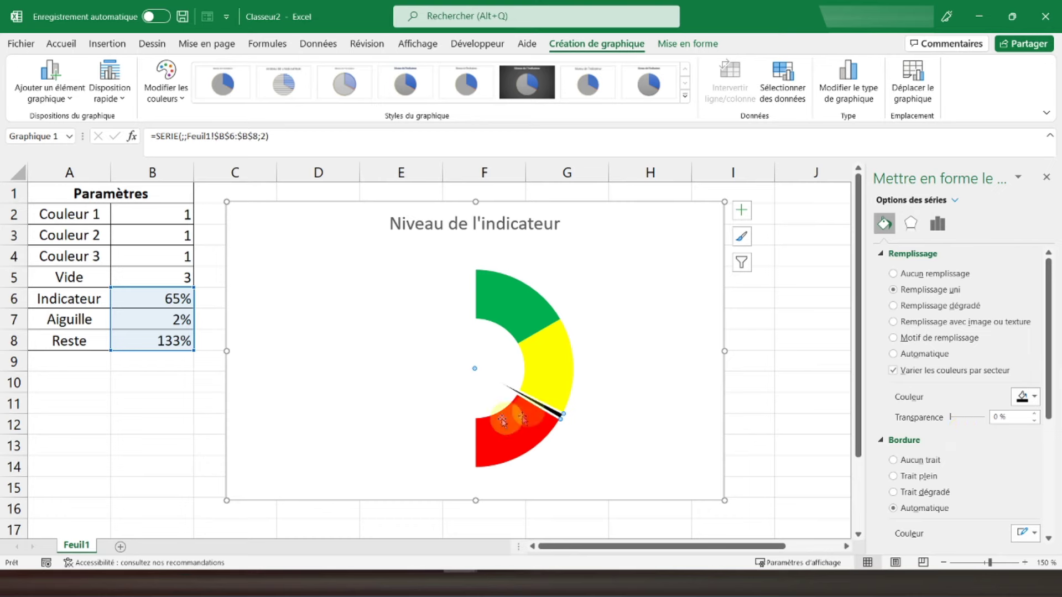
left_click(908, 463)
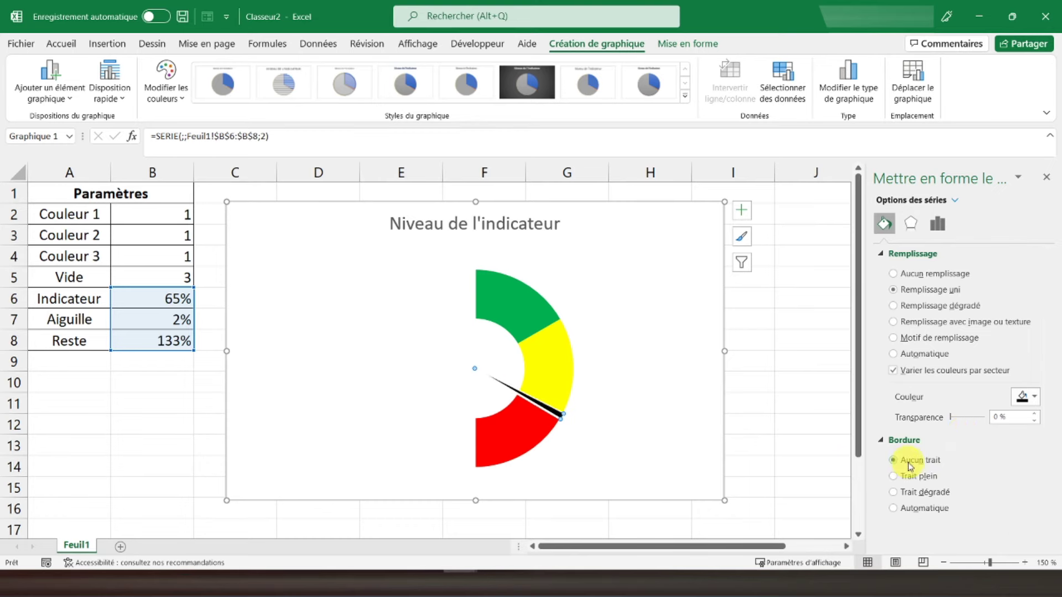
- Remove the outline from the transparent Indicateur slice (Aucun trait)
left_click(554, 380)
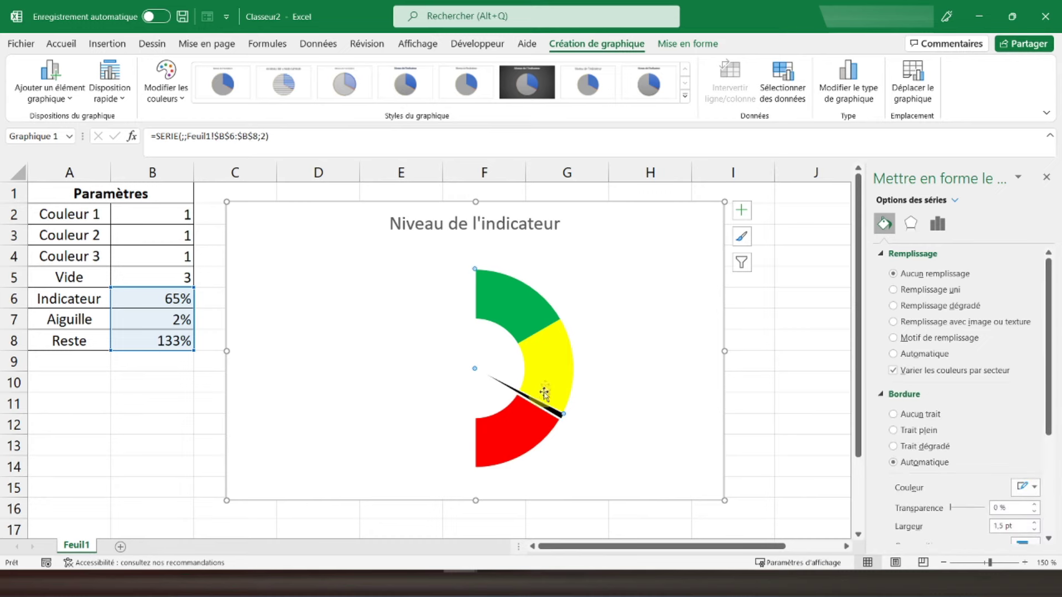
left_click(931, 414)
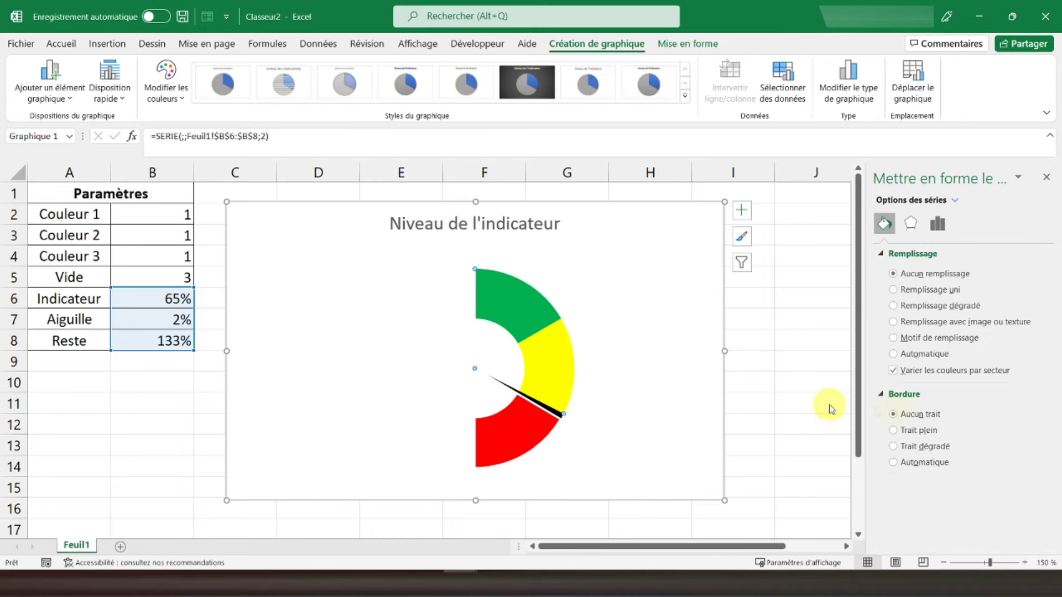
left_click(519, 423)
left_click(893, 414)
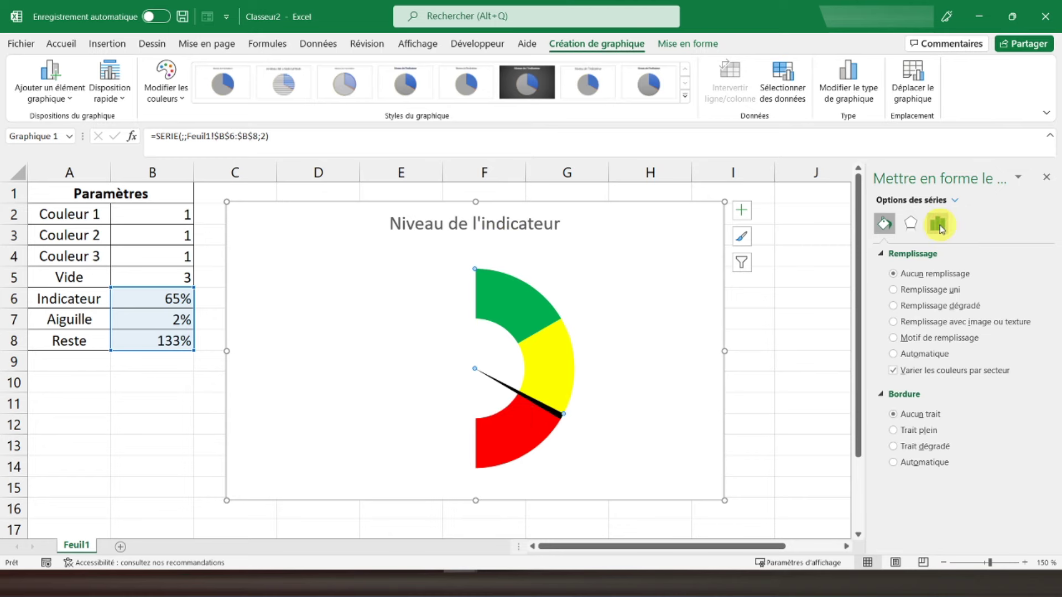
- Set the first slice angle of the needle series Série2 to 270°
left_click(939, 225)
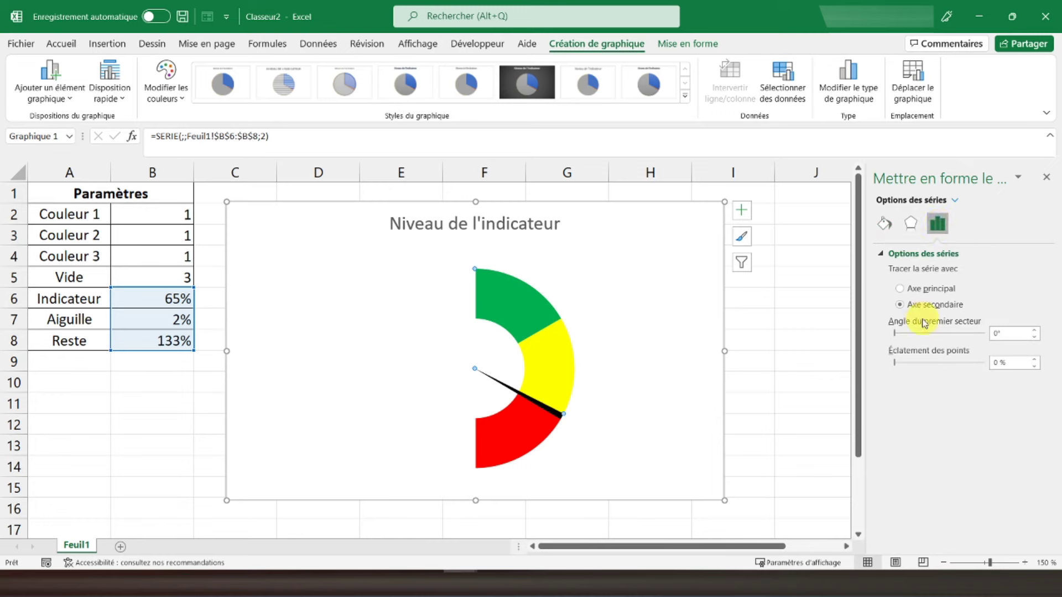
left_click(996, 333)
type("270")
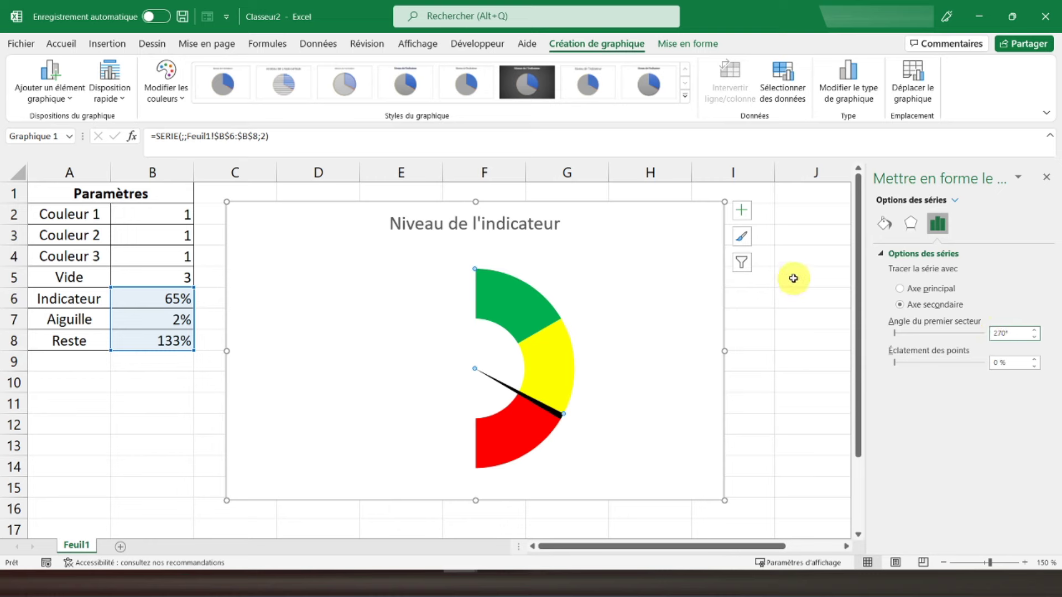
key("Return")
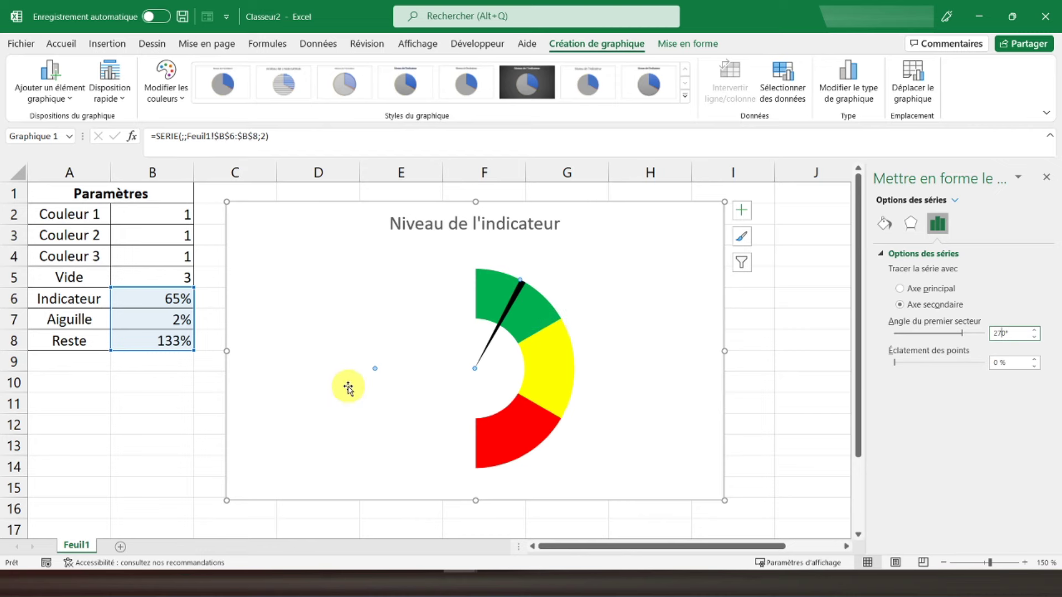
- Set Série1's first slice angle to 270° so the ring becomes an upper half-arc
left_click(962, 202)
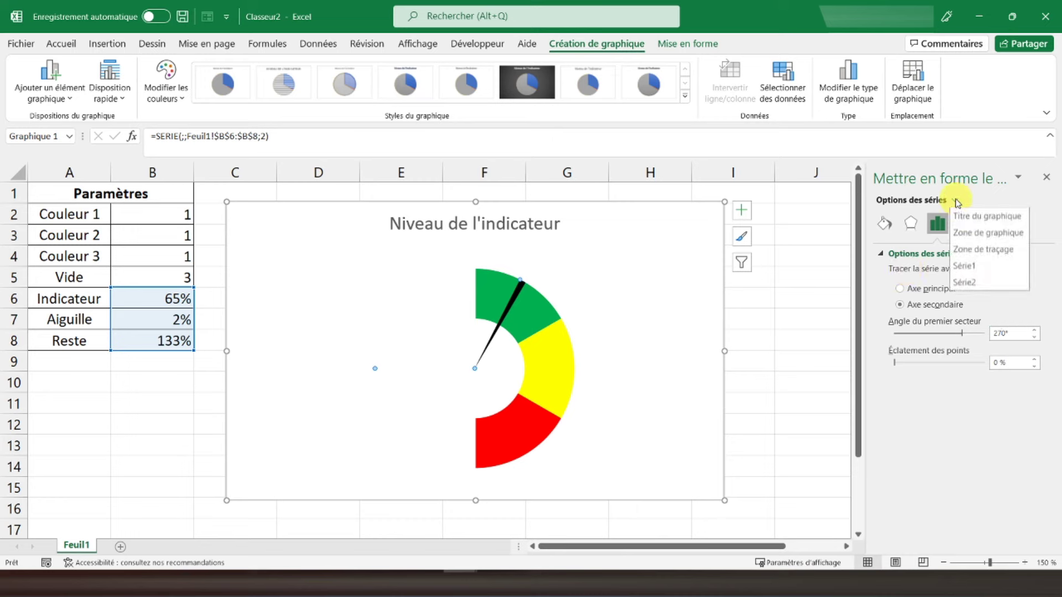
left_click(962, 271)
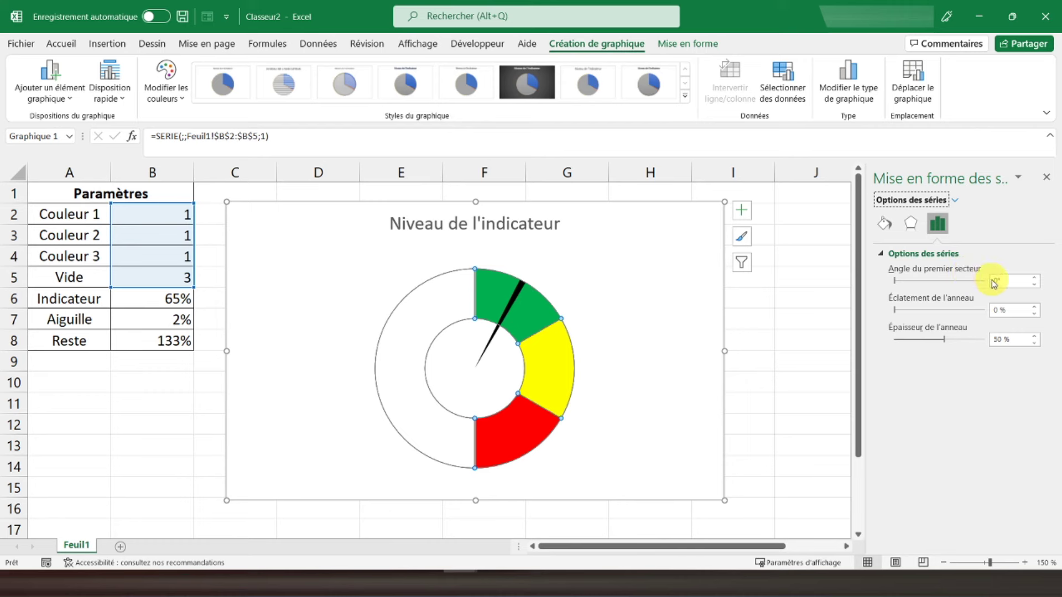
type("270")
key("Return")
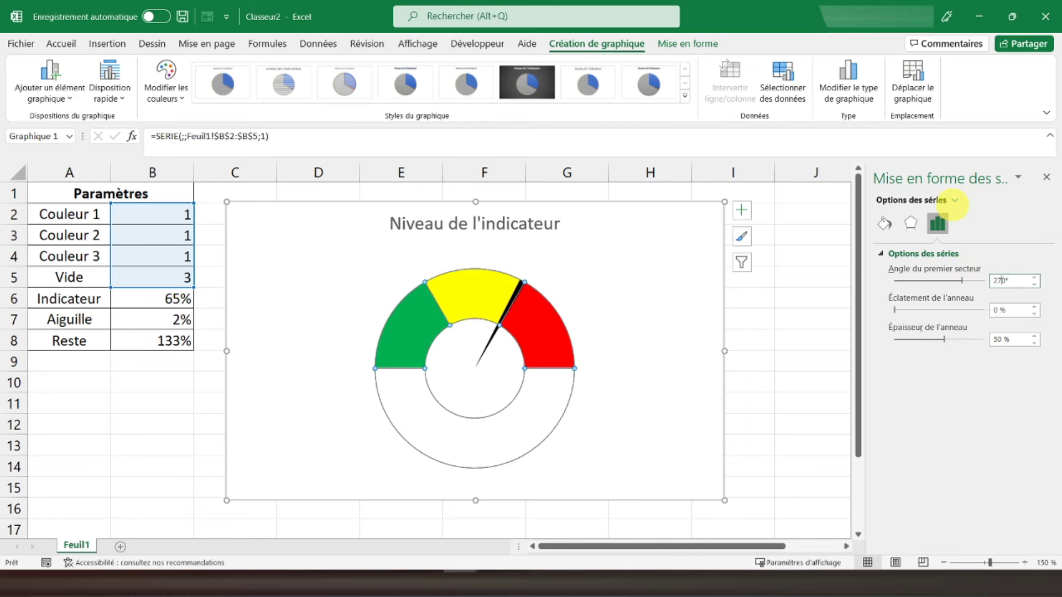
left_click(800, 292)
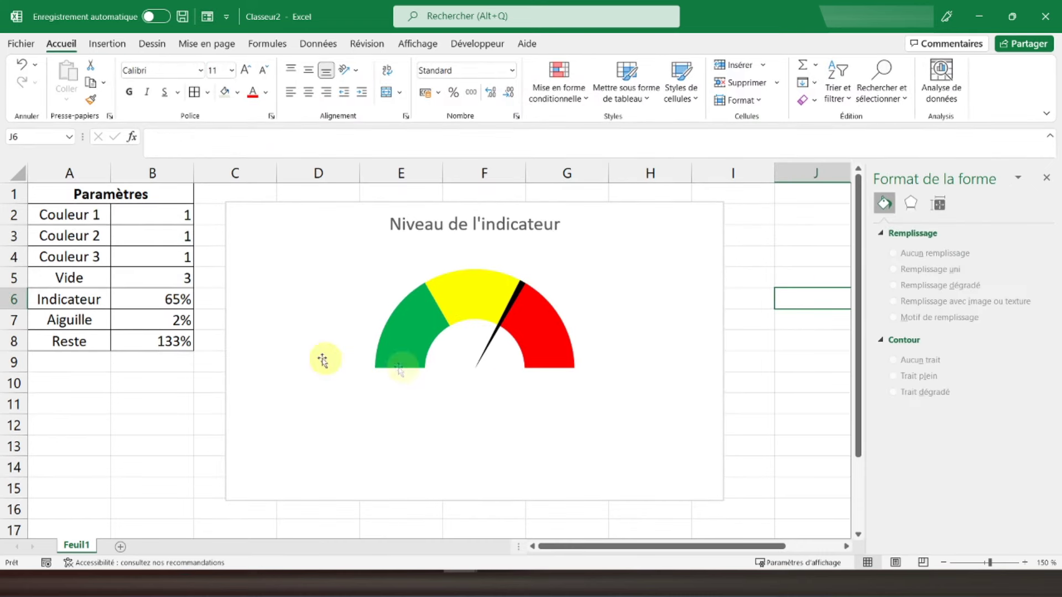
left_click(161, 301)
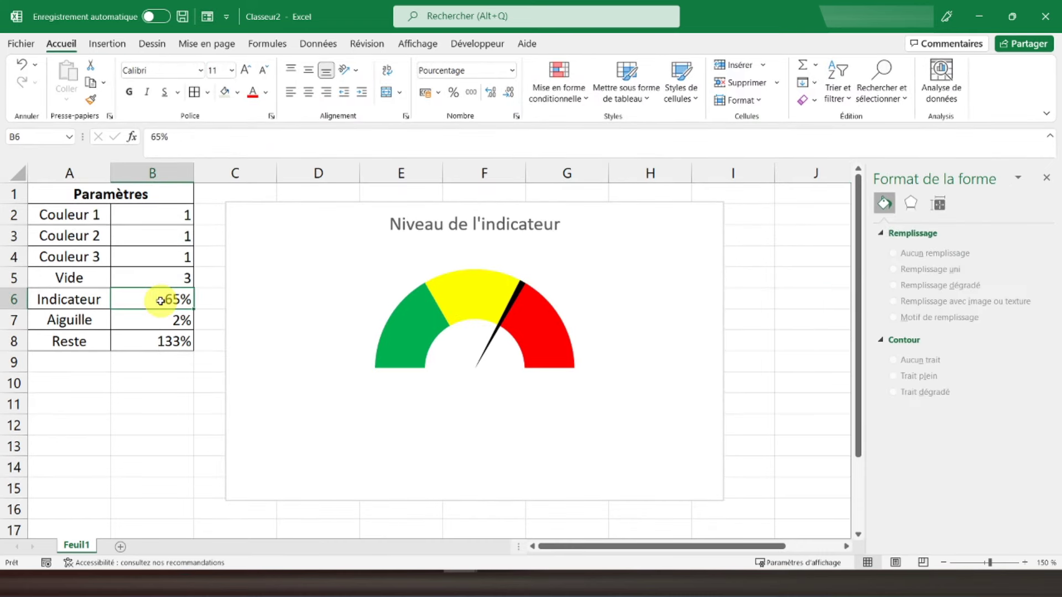
- Test the gauge by setting Indicateur B6 to 70%, 1%, 30%, then 50%
type("70")
key("Return")
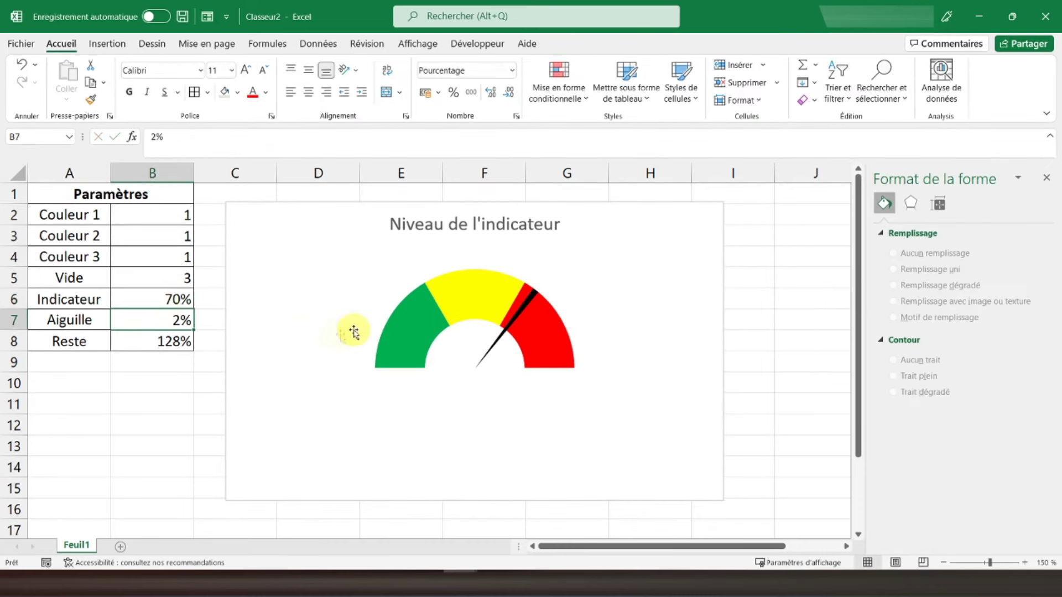
left_click(171, 303)
type("1")
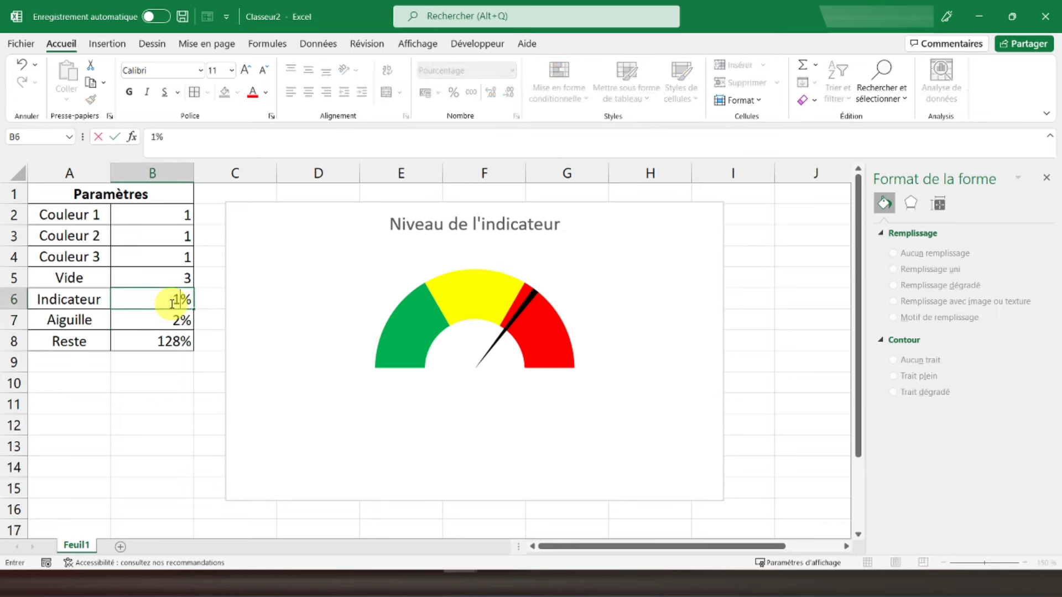
key("Return")
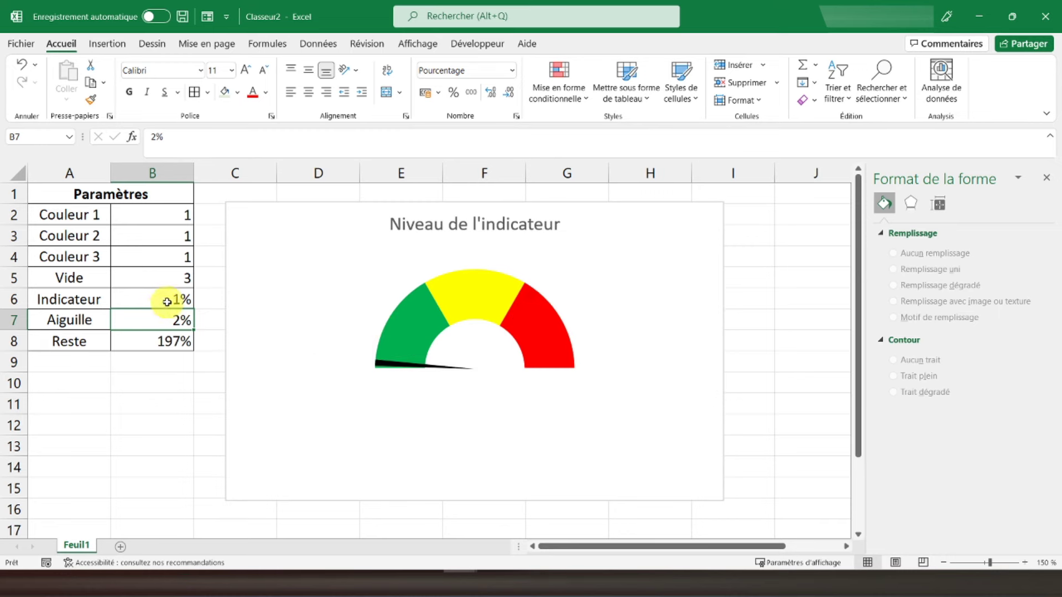
left_click(167, 302)
type("30")
key("Return")
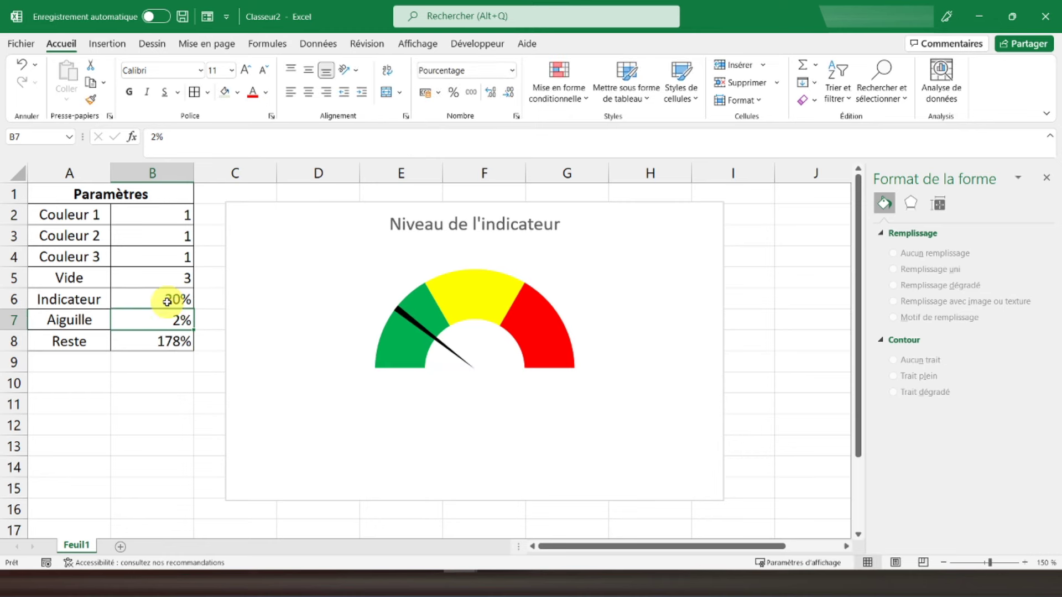
left_click(161, 302)
type("0")
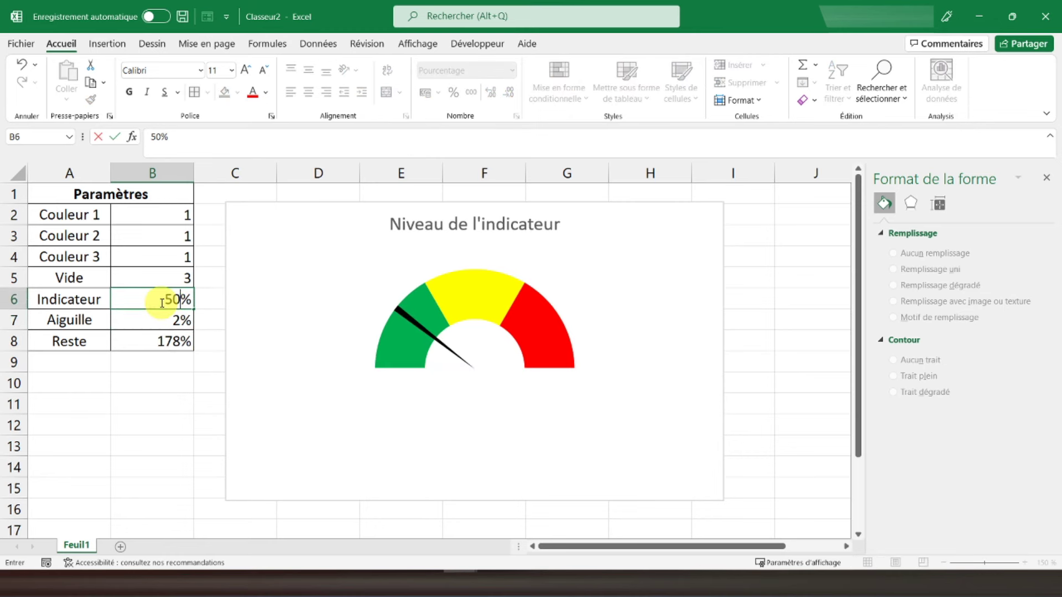
key("Return")
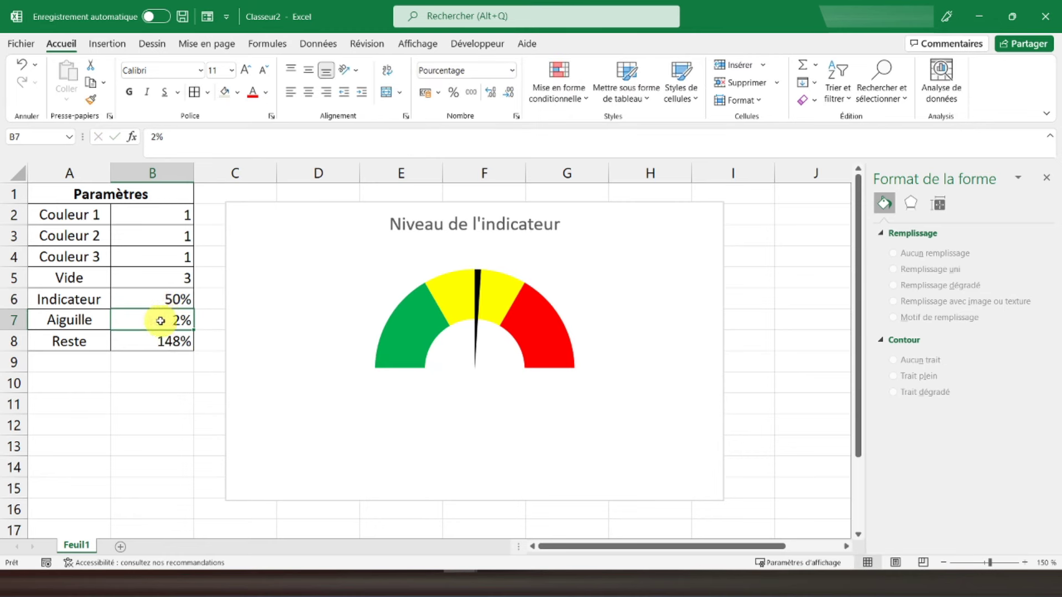
- Try a 5% Aiguille needle width, then set it back to 2%
type("5")
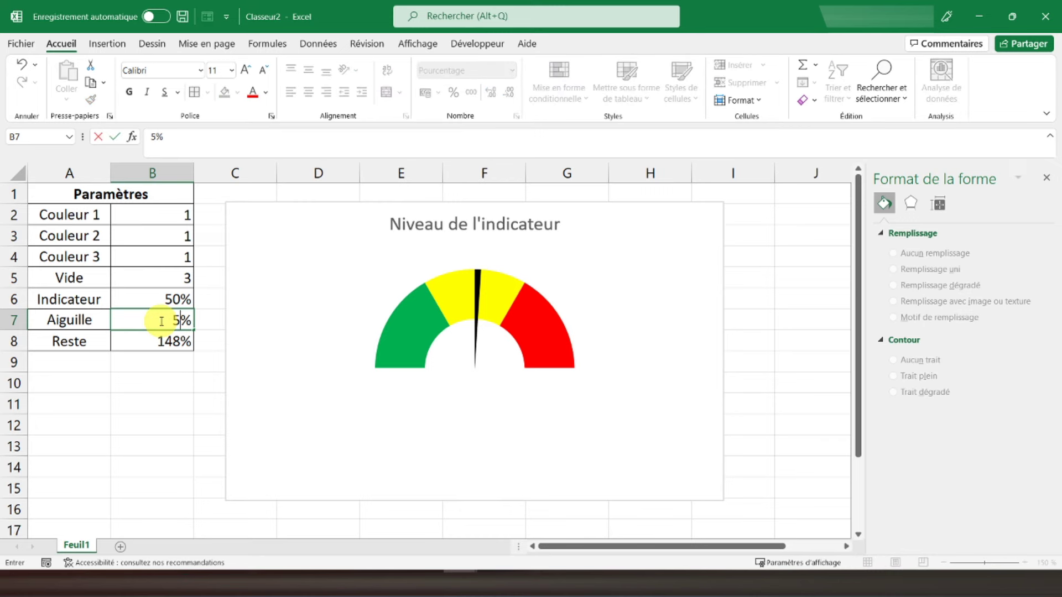
key("Return")
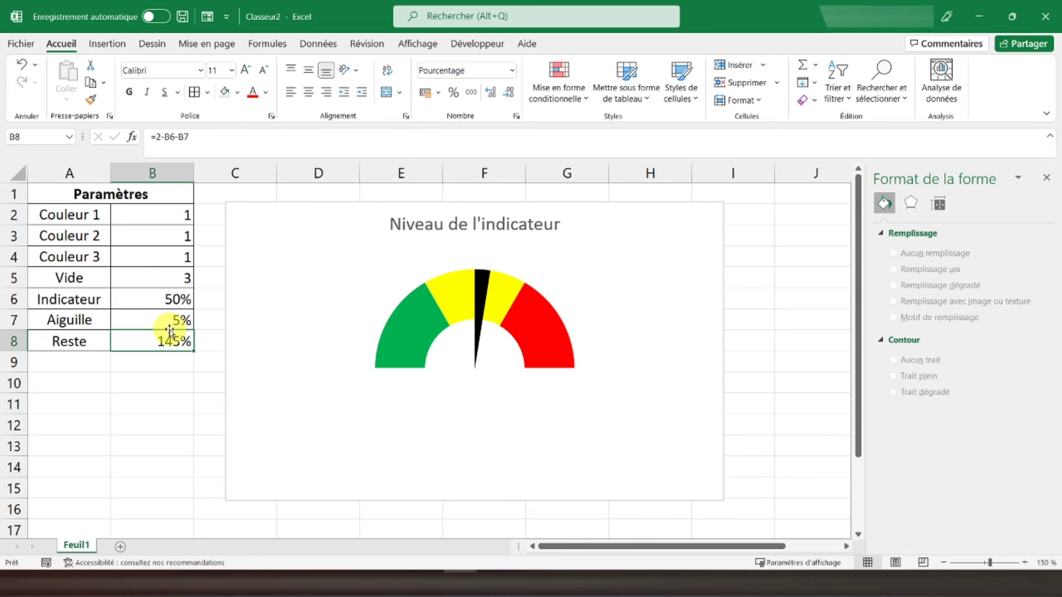
left_click(166, 320)
type("2")
key("Return")
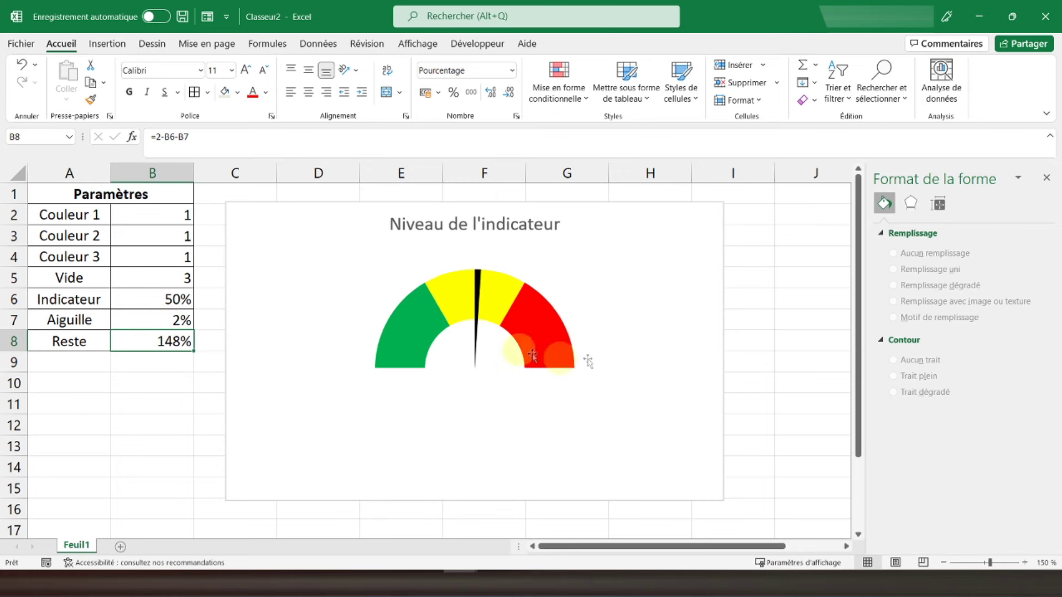
mouse_move(460, 369)
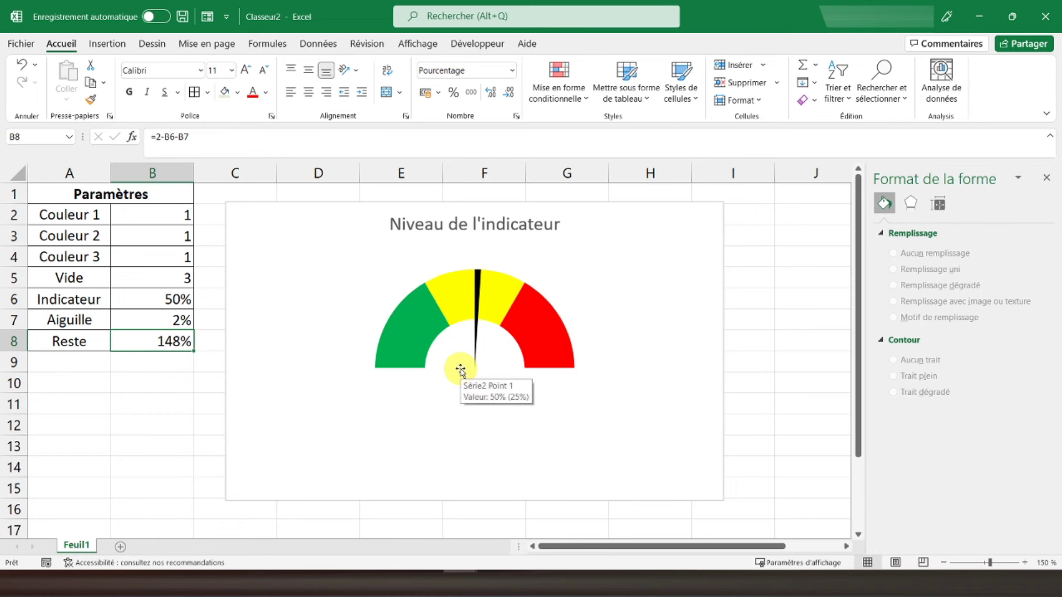
- Insert a text box (Zone de texte) below the gauge chart
left_click(49, 194)
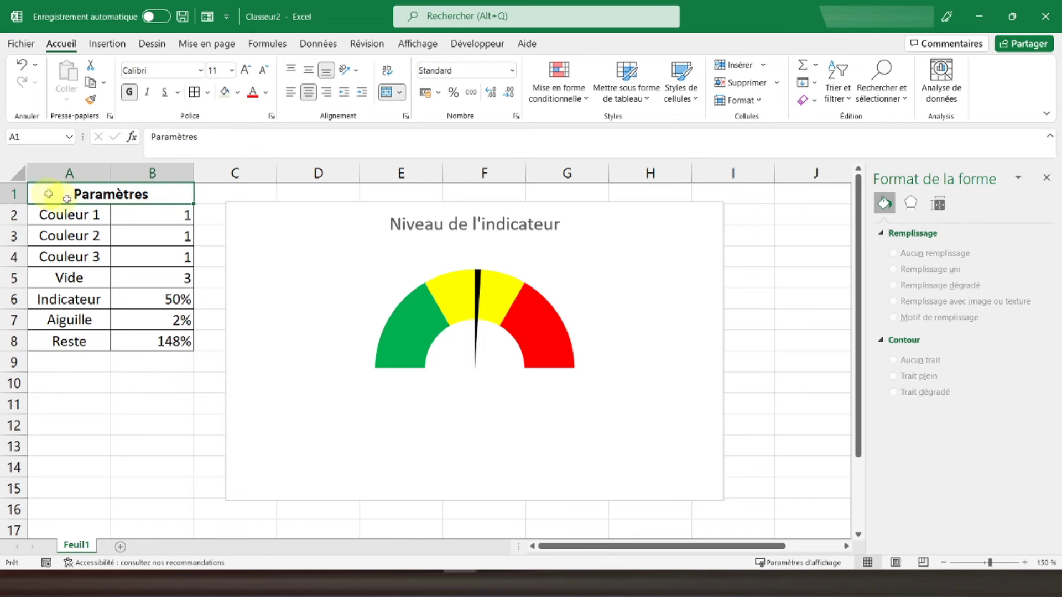
left_click(108, 43)
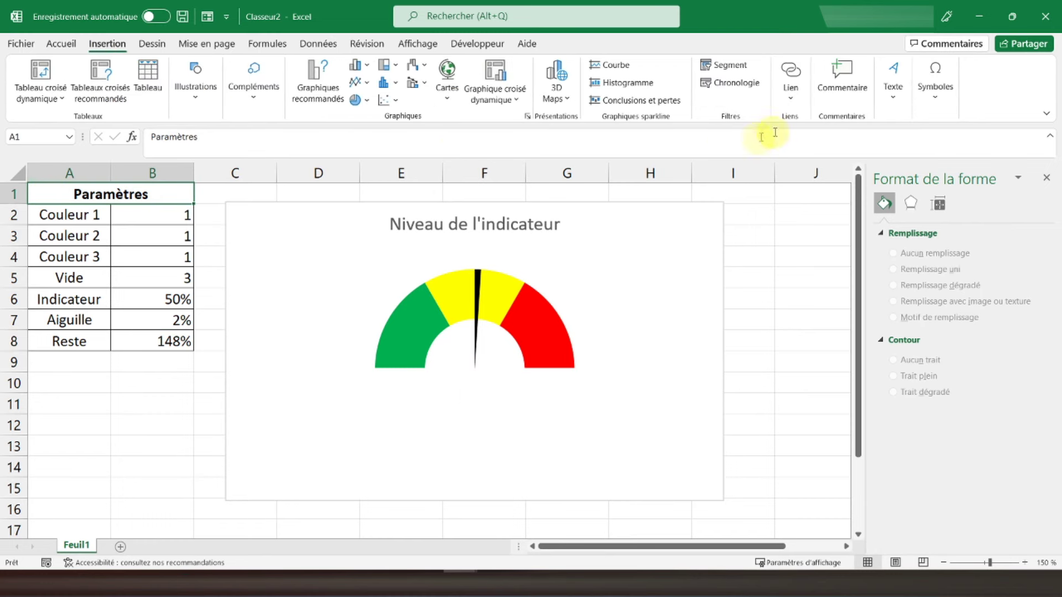
left_click(890, 91)
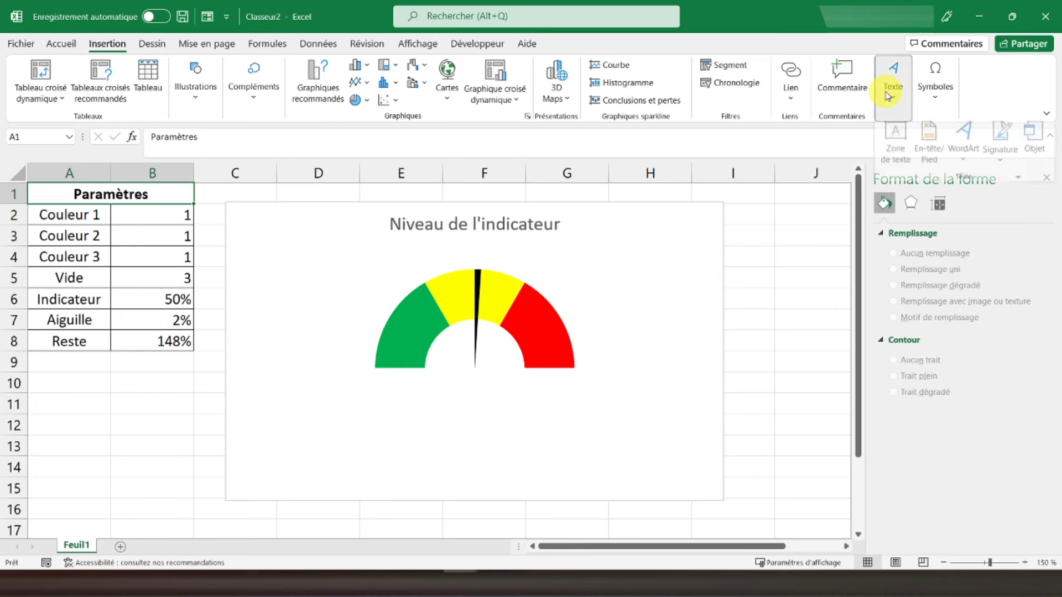
left_click(891, 144)
mouse_move(441, 382)
left_mouse_down()
mouse_move(510, 422)
mouse_move(513, 446)
left_mouse_up()
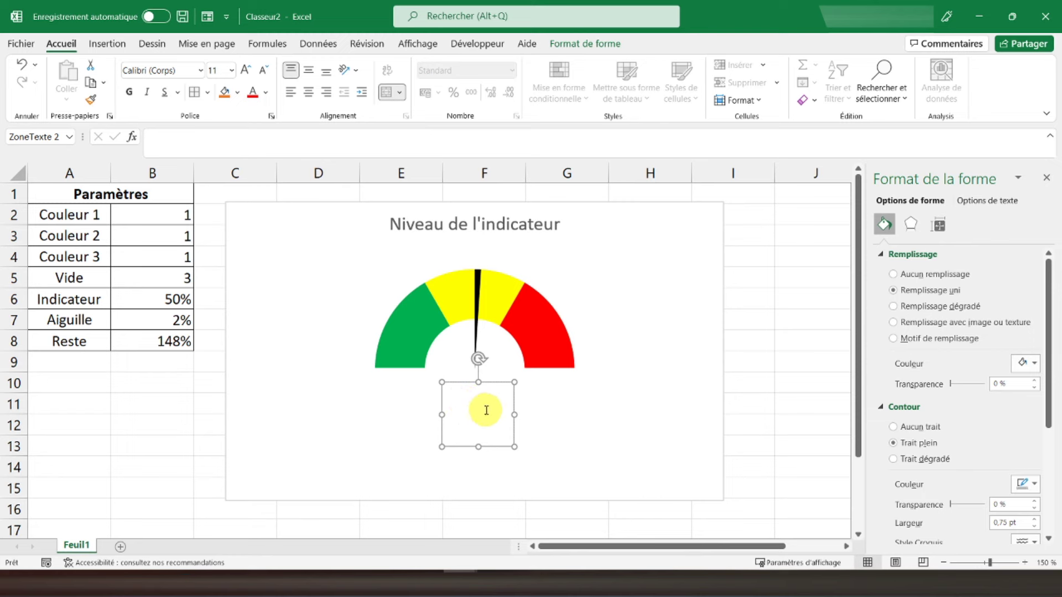
- Link the text box to the Indicateur cell with =$B$6 so it shows 50%
left_click(161, 145)
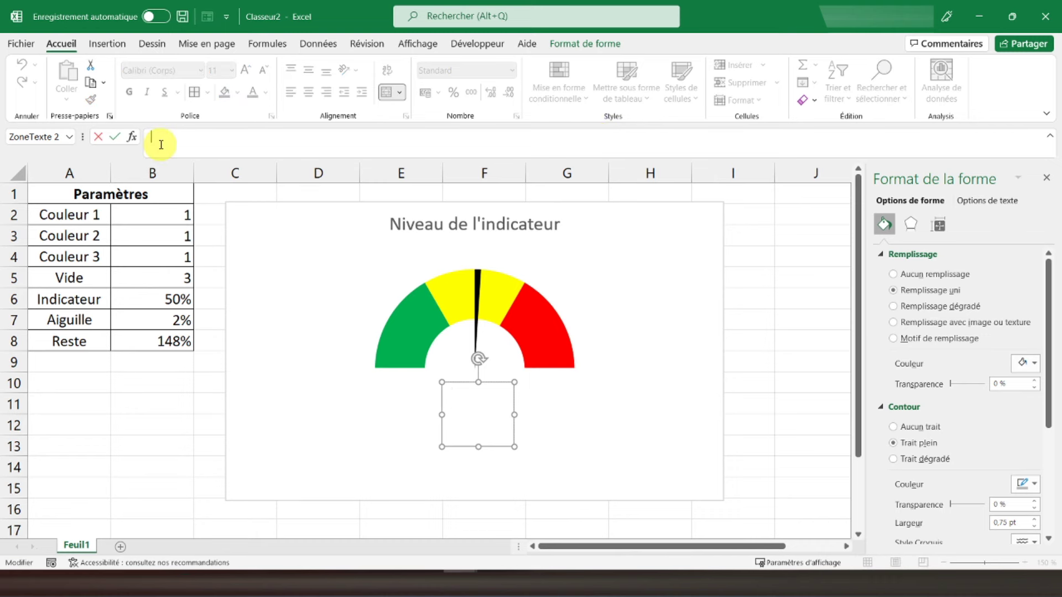
type("=")
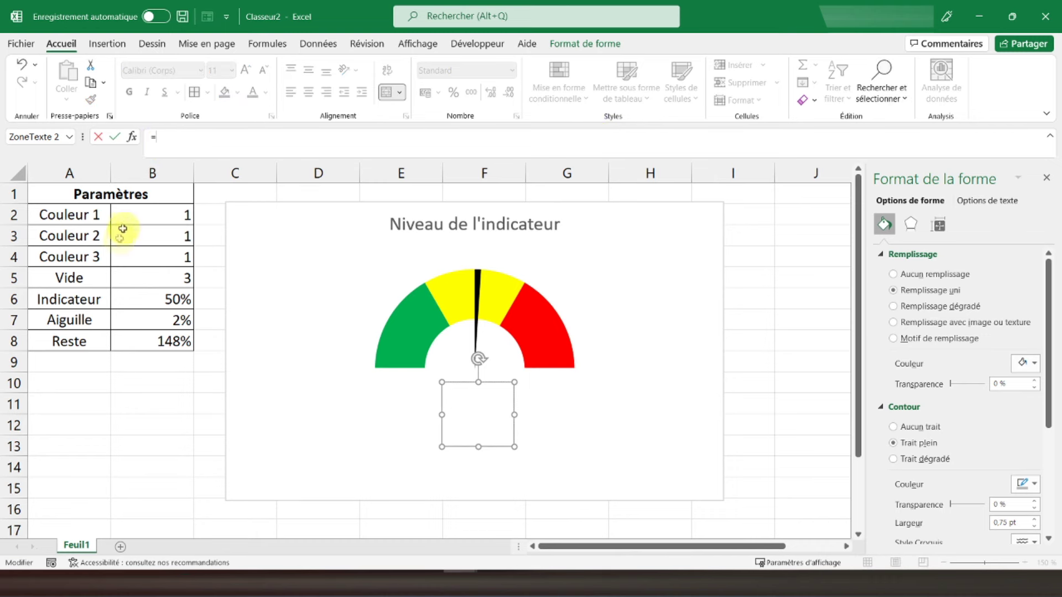
left_click(151, 299)
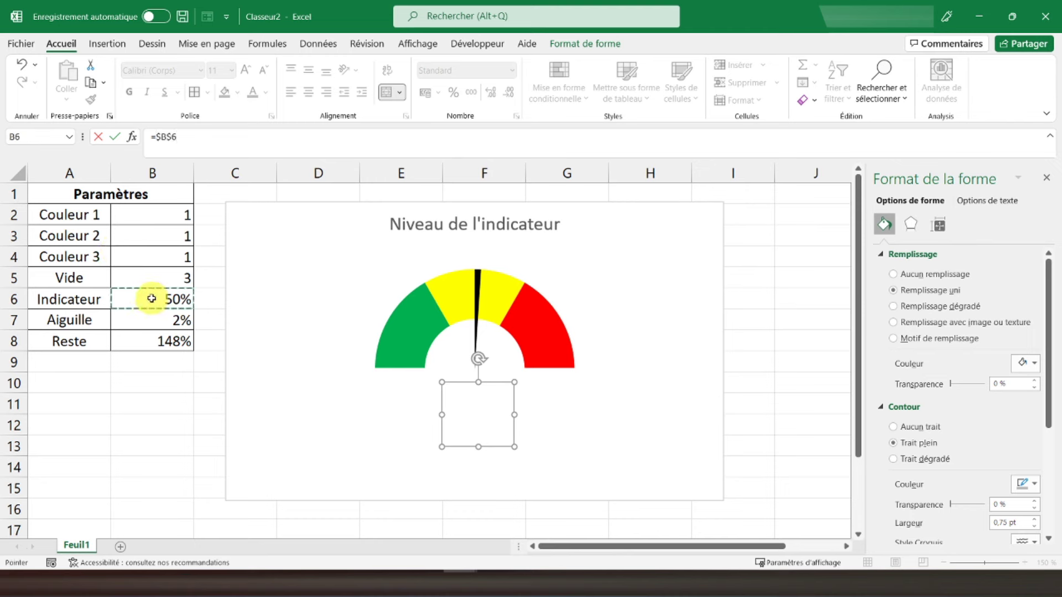
key("Return")
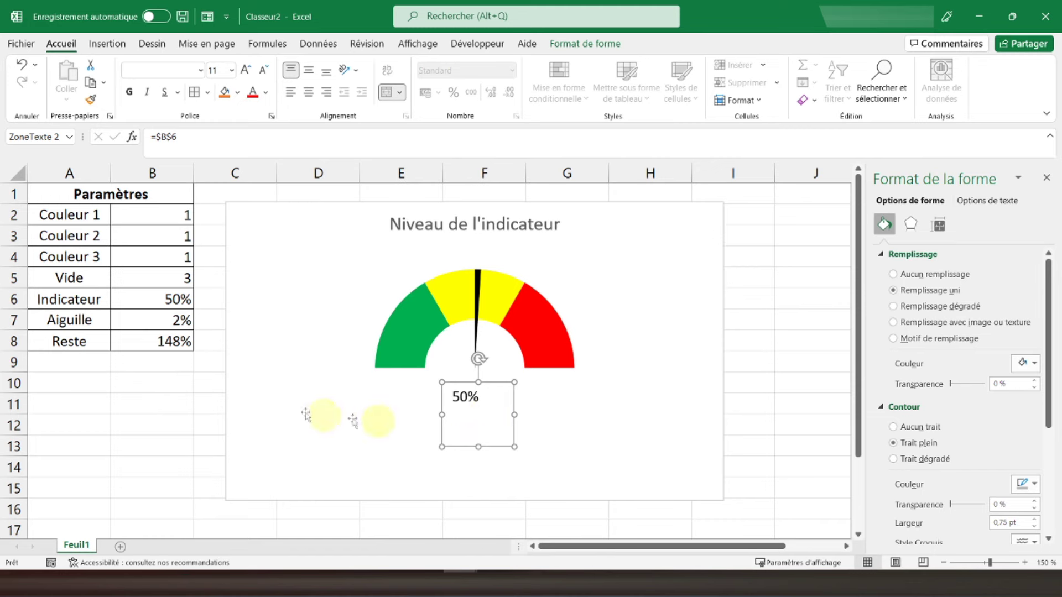
- Make the 50% label bold, size 20, and centred in its box
left_click(148, 386)
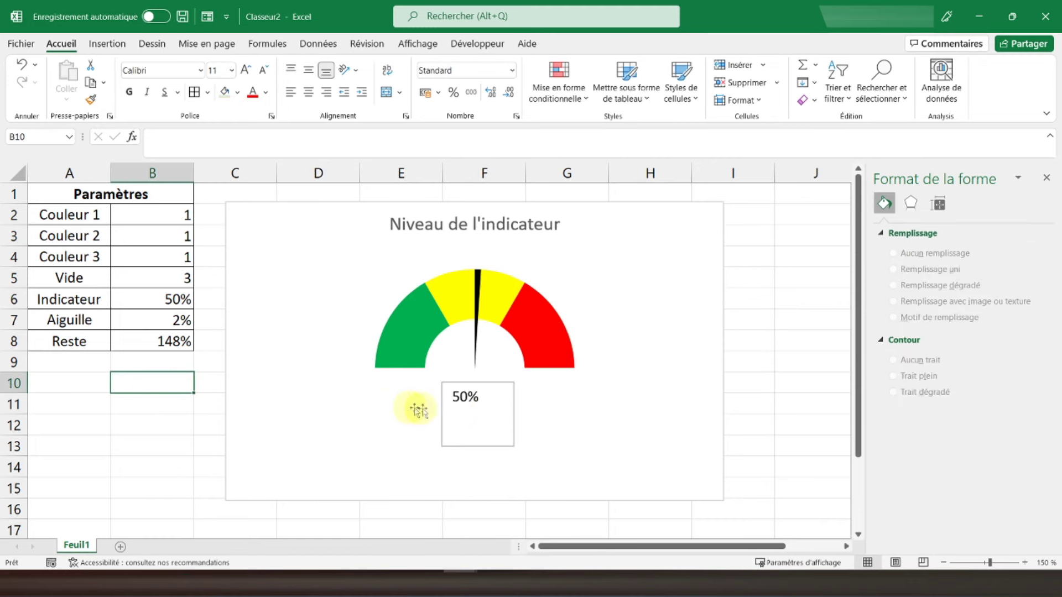
left_click(468, 407)
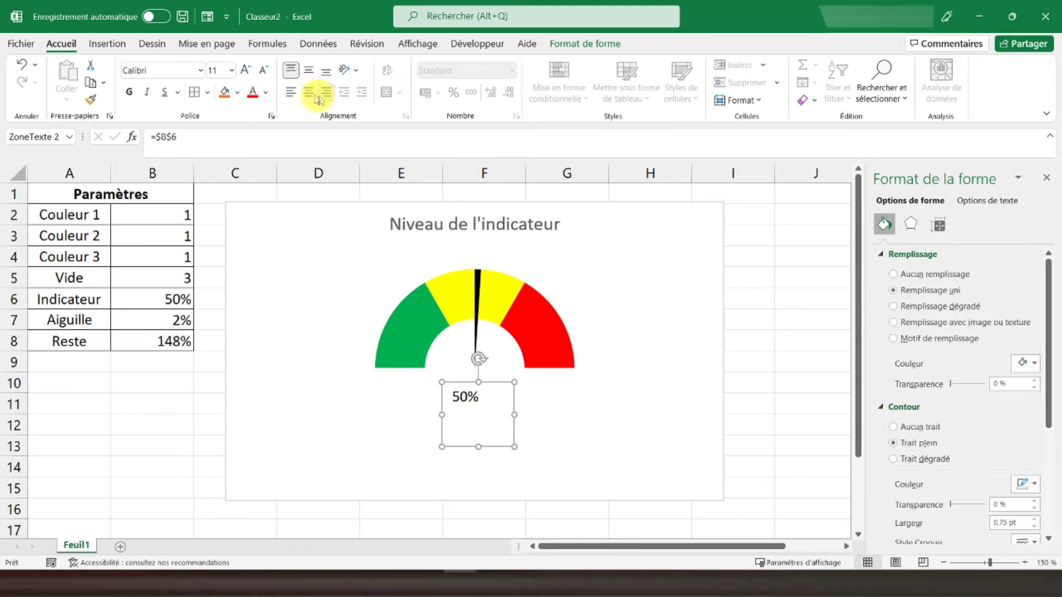
left_click(310, 70)
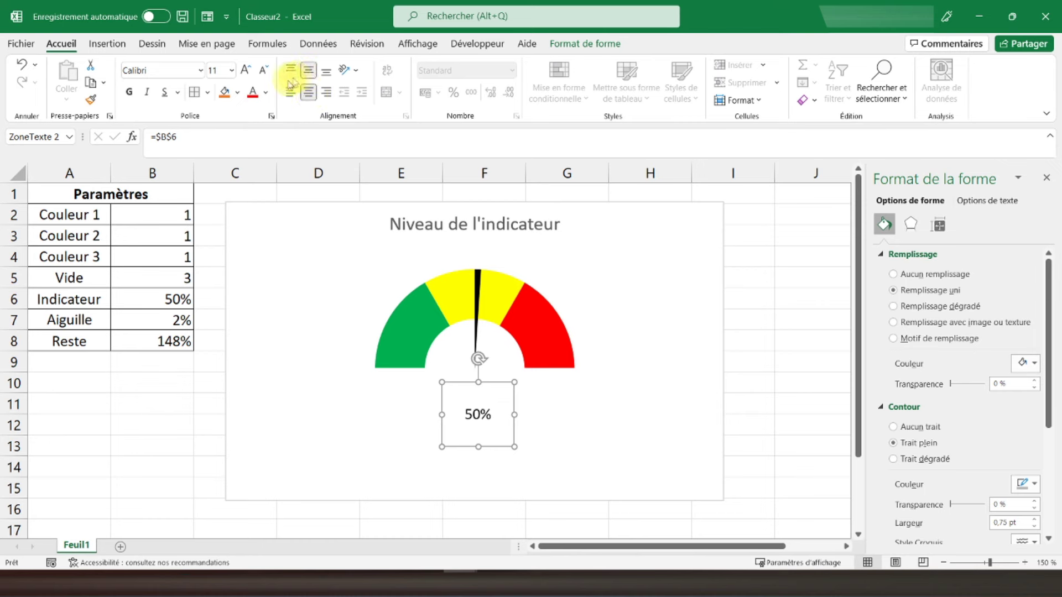
left_click(129, 92)
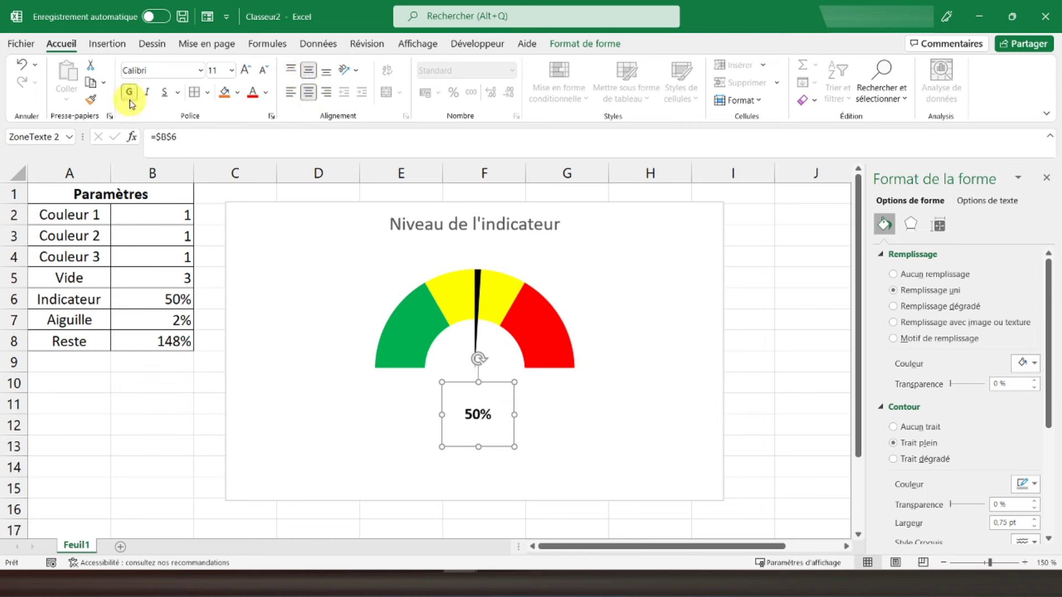
left_click(244, 76)
left_click(244, 76)
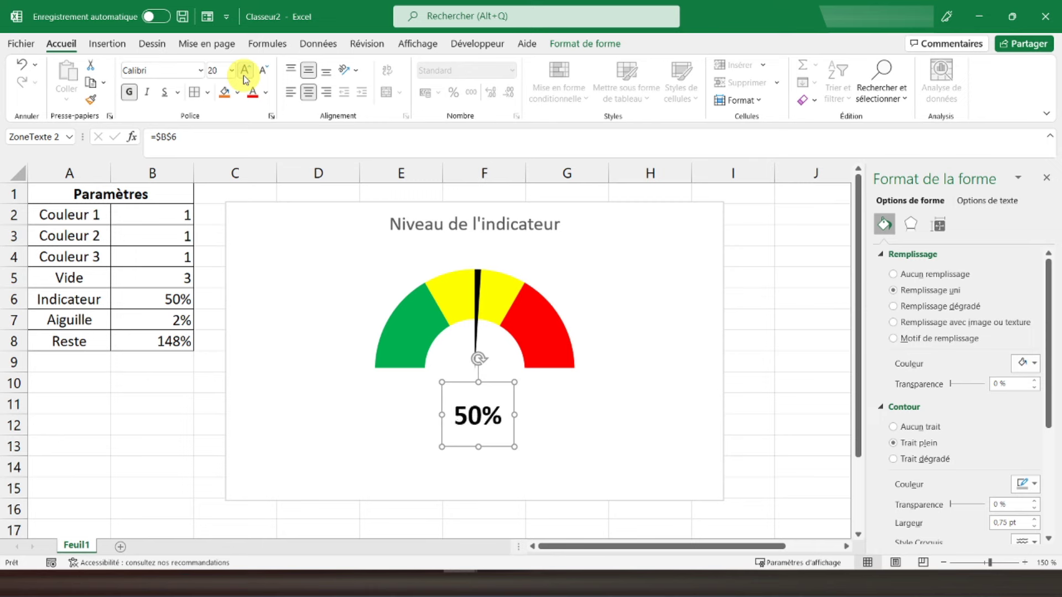
- Remove the text box outline (Sans contour)
right_click(496, 384)
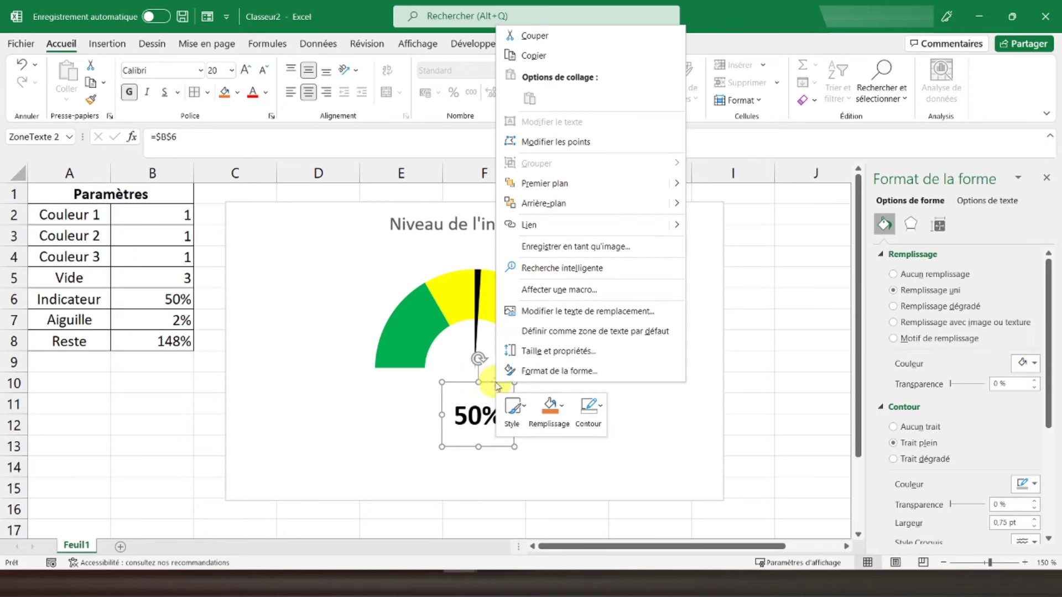
left_click(593, 423)
left_click(615, 304)
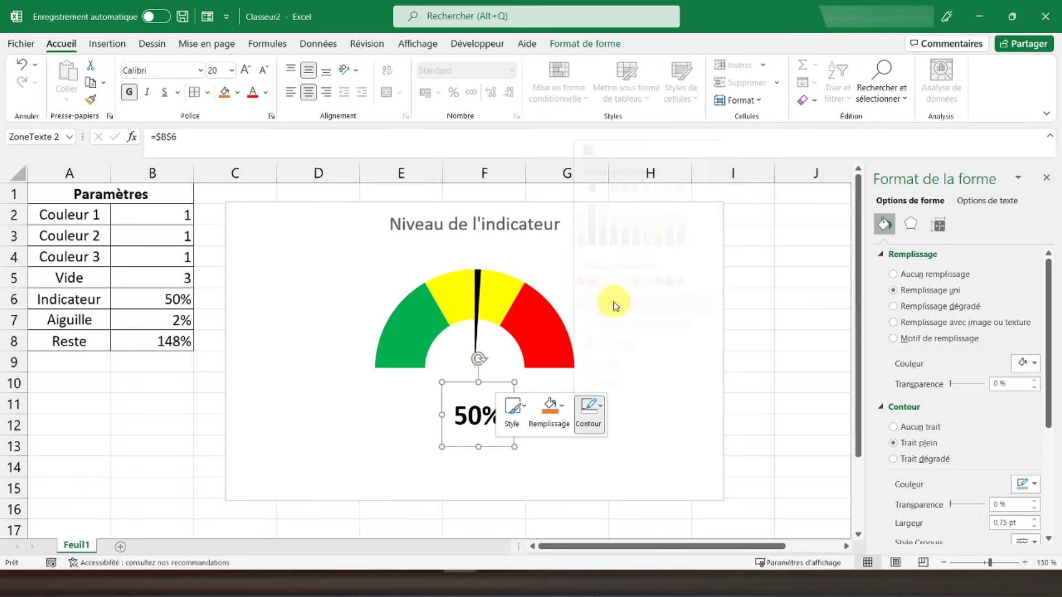
left_click(142, 381)
left_click(247, 299)
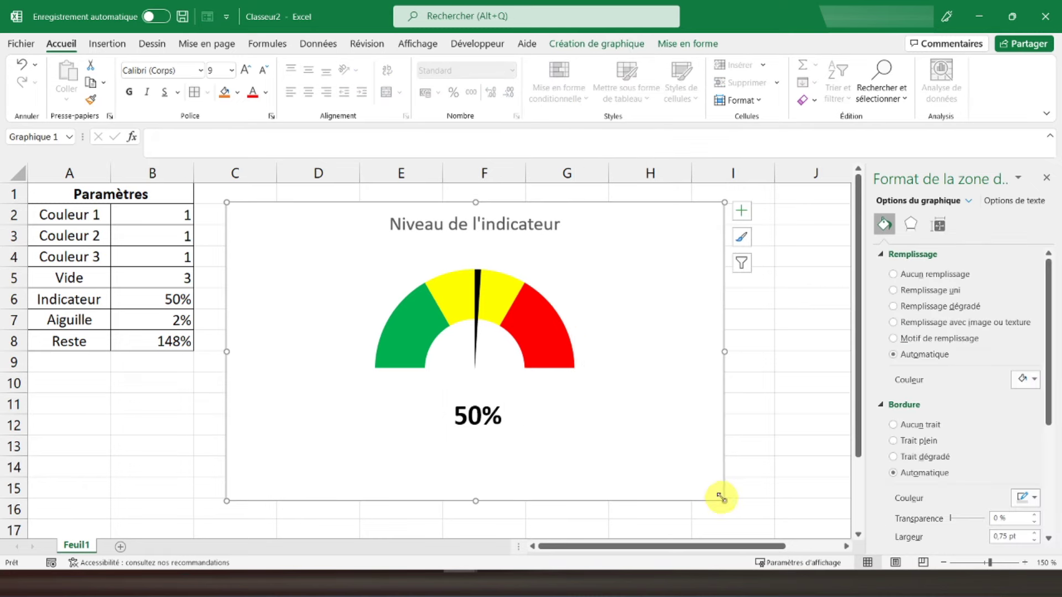
- Shrink the gauge chart and give it a 3 pt border
left_click_drag(726, 501, 611, 439)
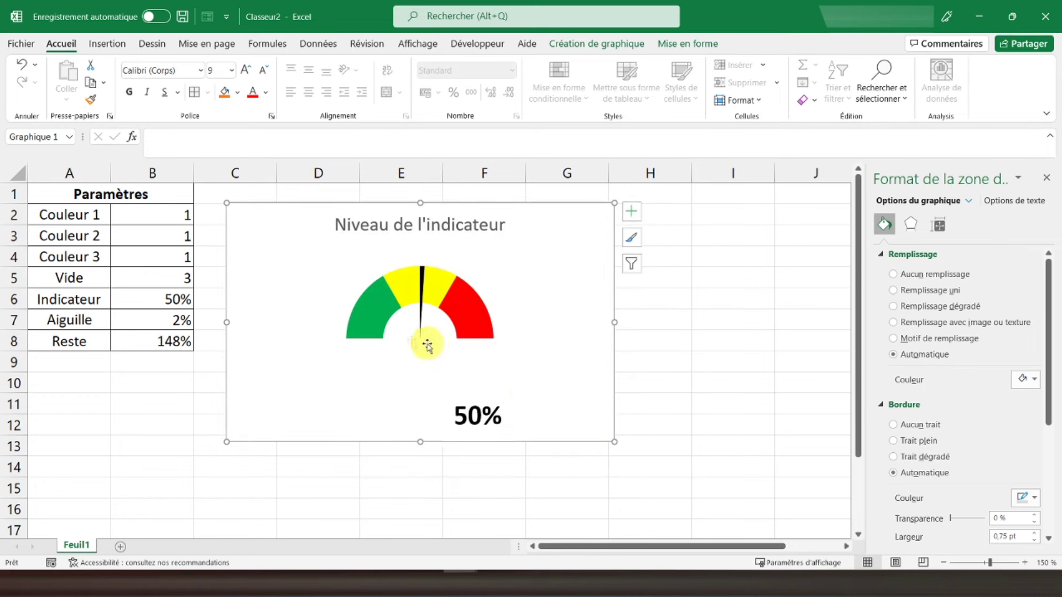
right_click(239, 273)
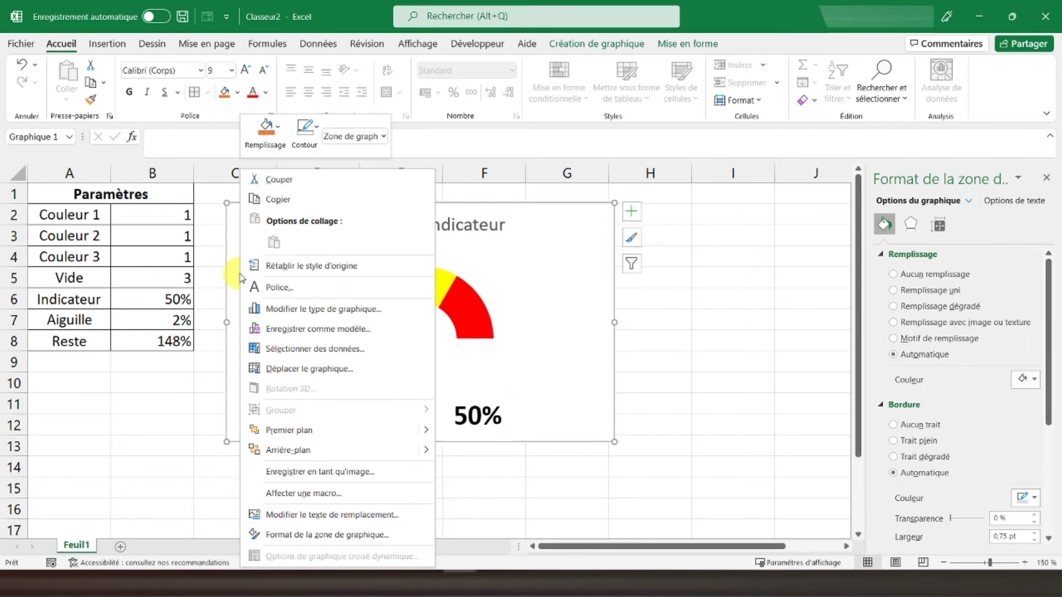
left_click(305, 128)
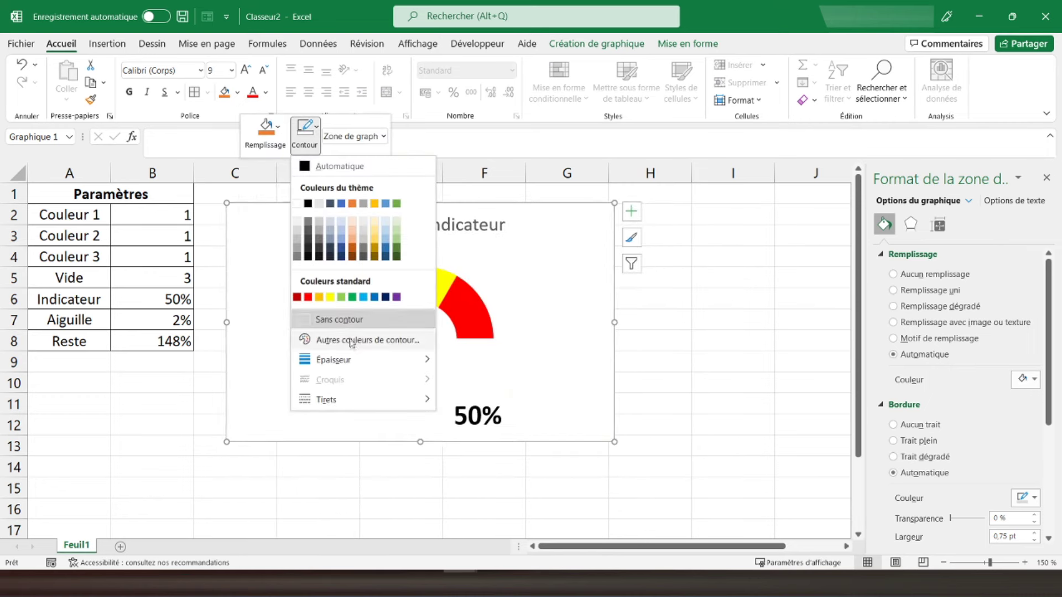
mouse_move(363, 359)
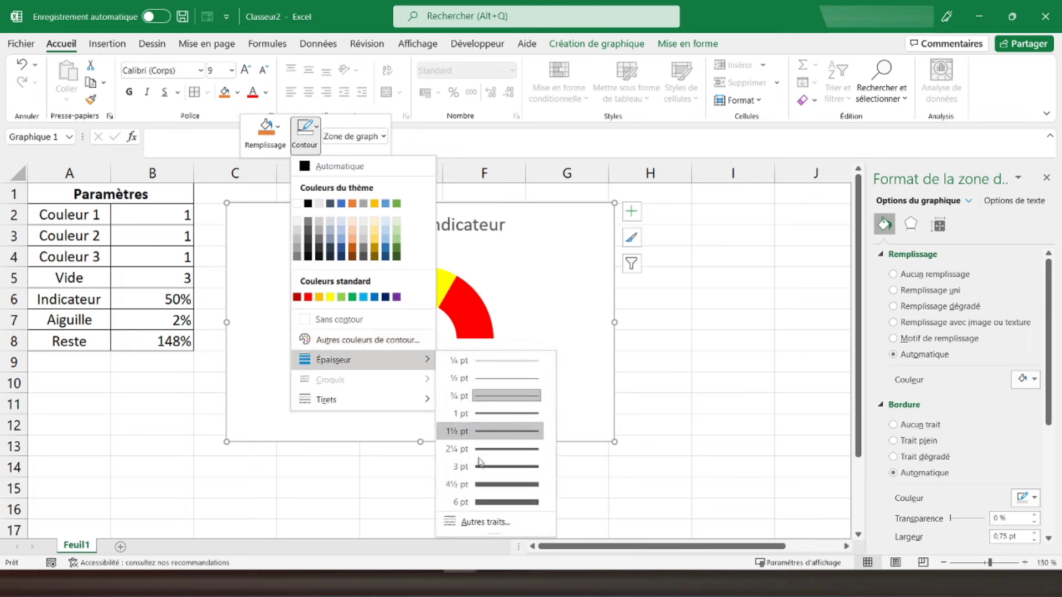
left_click(476, 466)
- Move the 50% label up to sit just beneath the half-ring
left_click(118, 323)
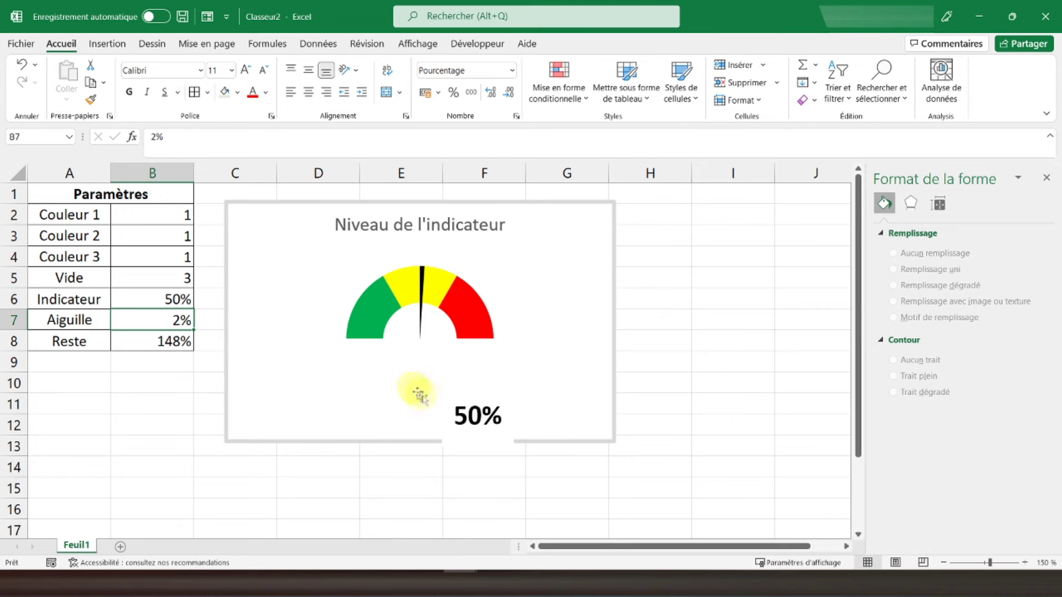
left_click(453, 410)
left_click_drag(433, 380, 408, 359)
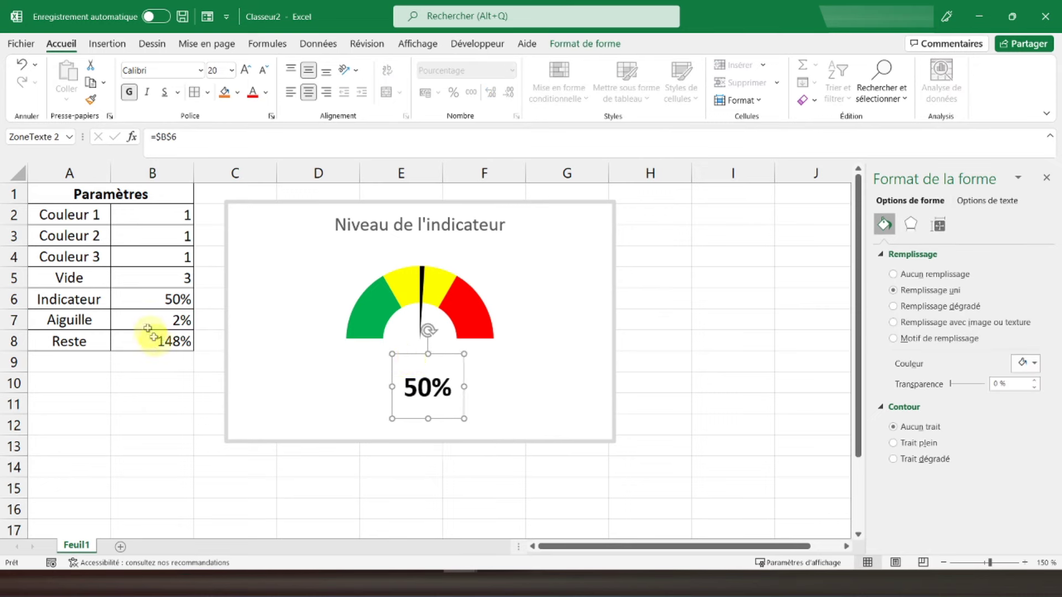
- Enter 60%, 80%, then 90% in Indicateur cell B6, swinging the needle into the red
left_click(135, 298)
type("60")
key("Return")
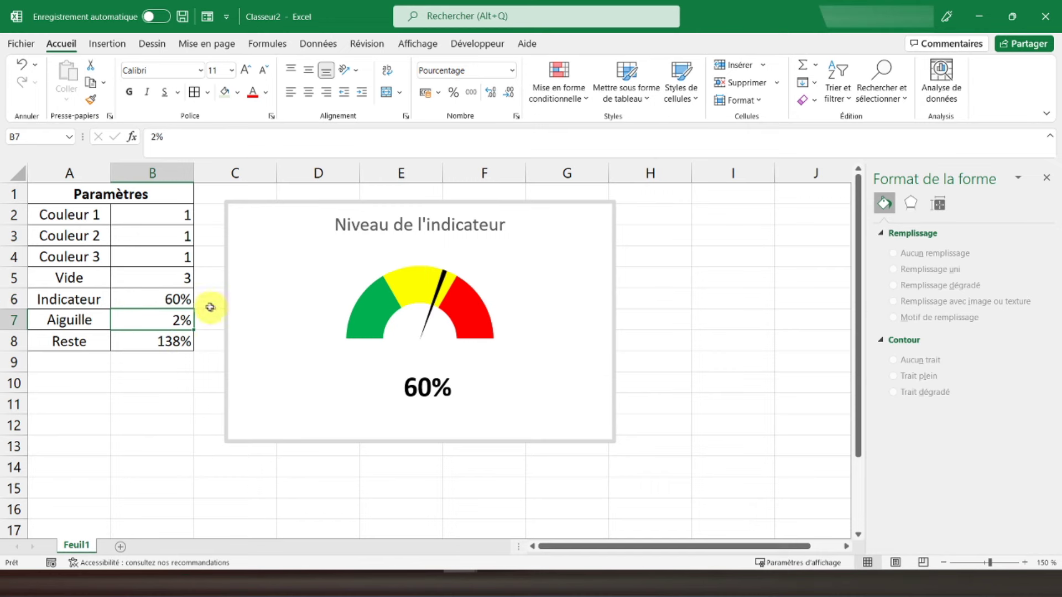
left_click(177, 300)
type("80")
key("Return")
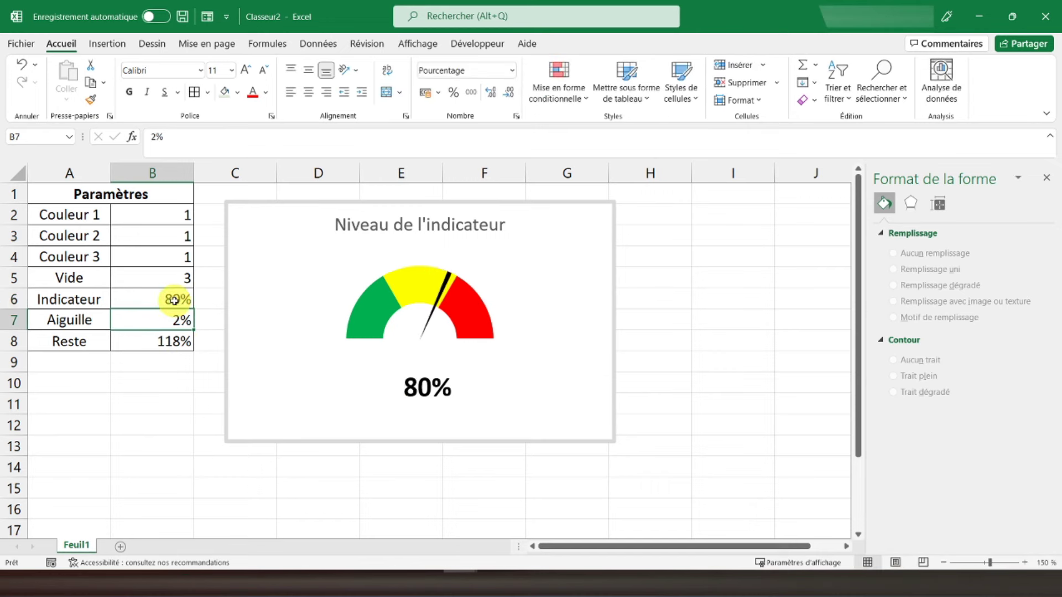
left_click(172, 299)
type("90")
key("Return")
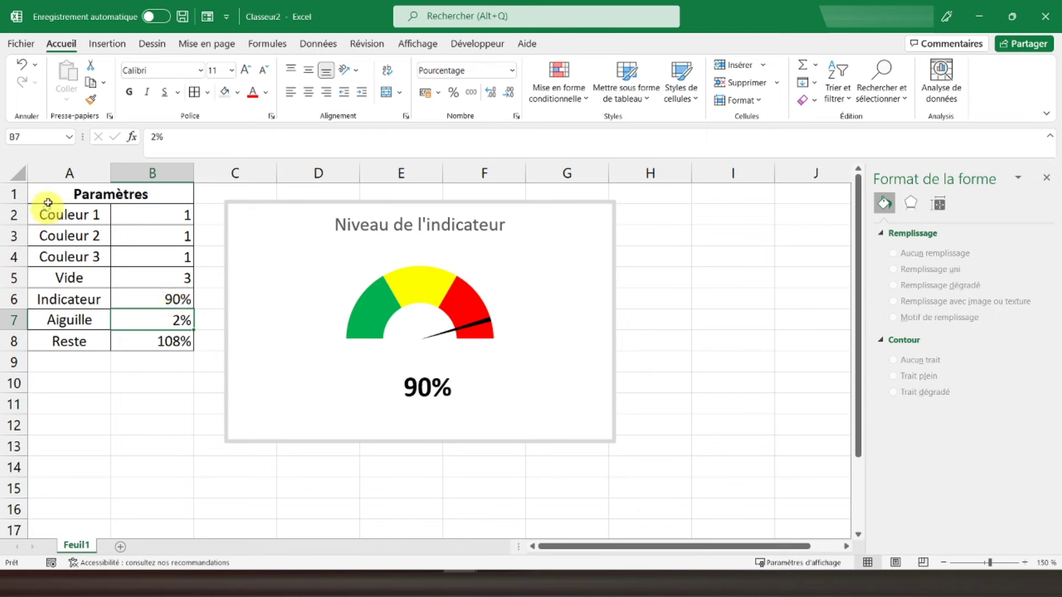
left_click(49, 200)
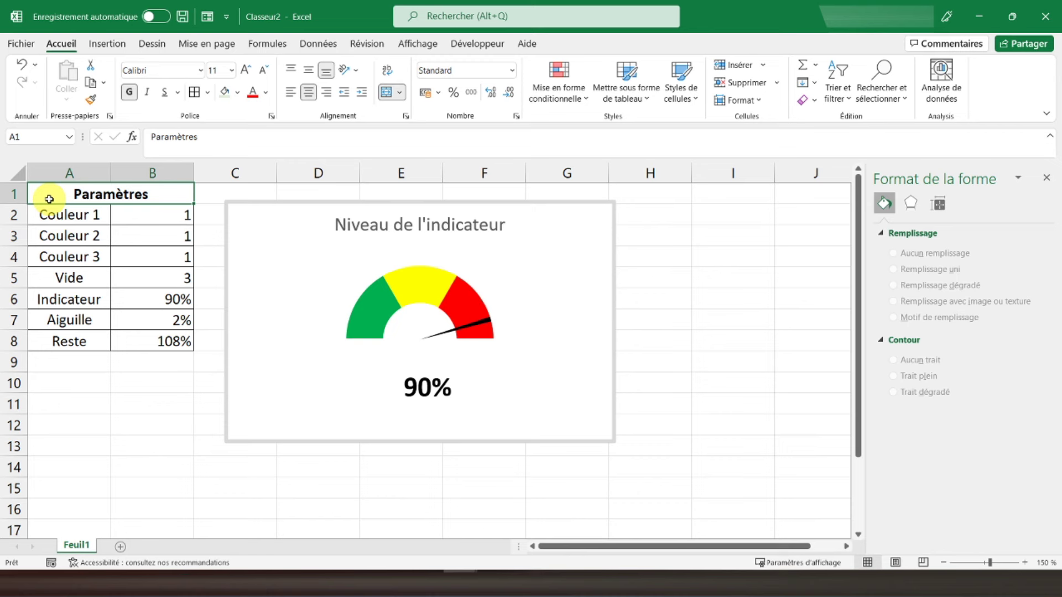